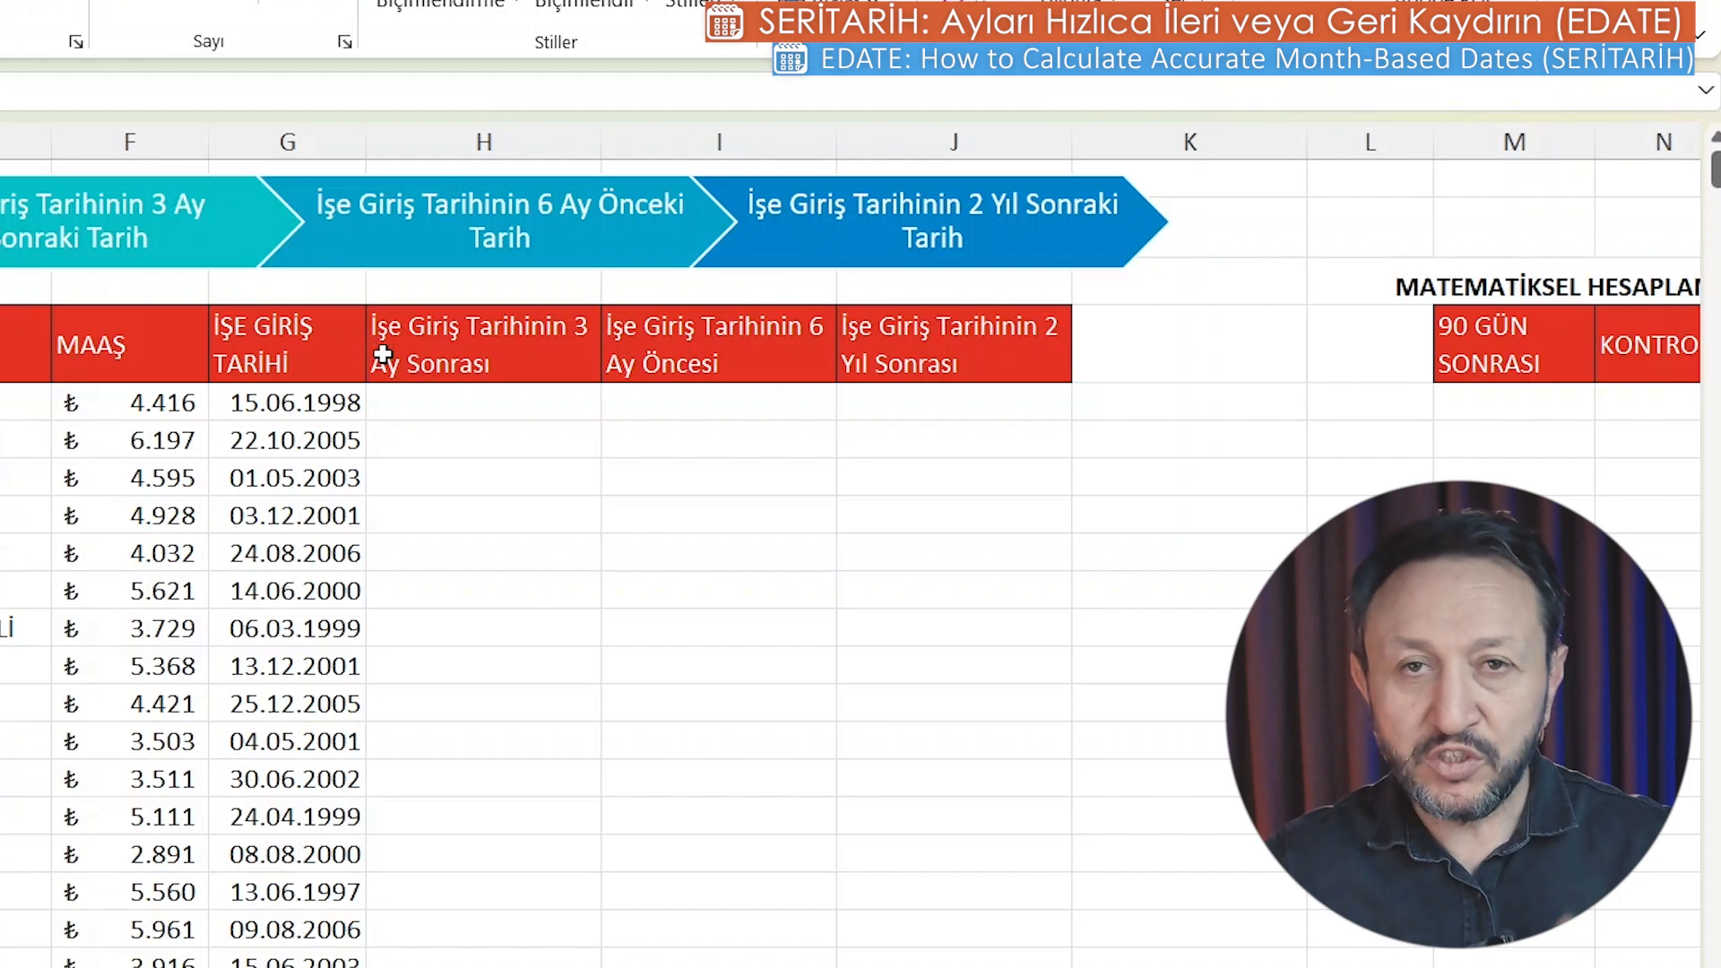
# Enter =SERİTARİH(G5;3) in H5 to get the date 3 months after the first hire date.
pyautogui.click(520, 403)
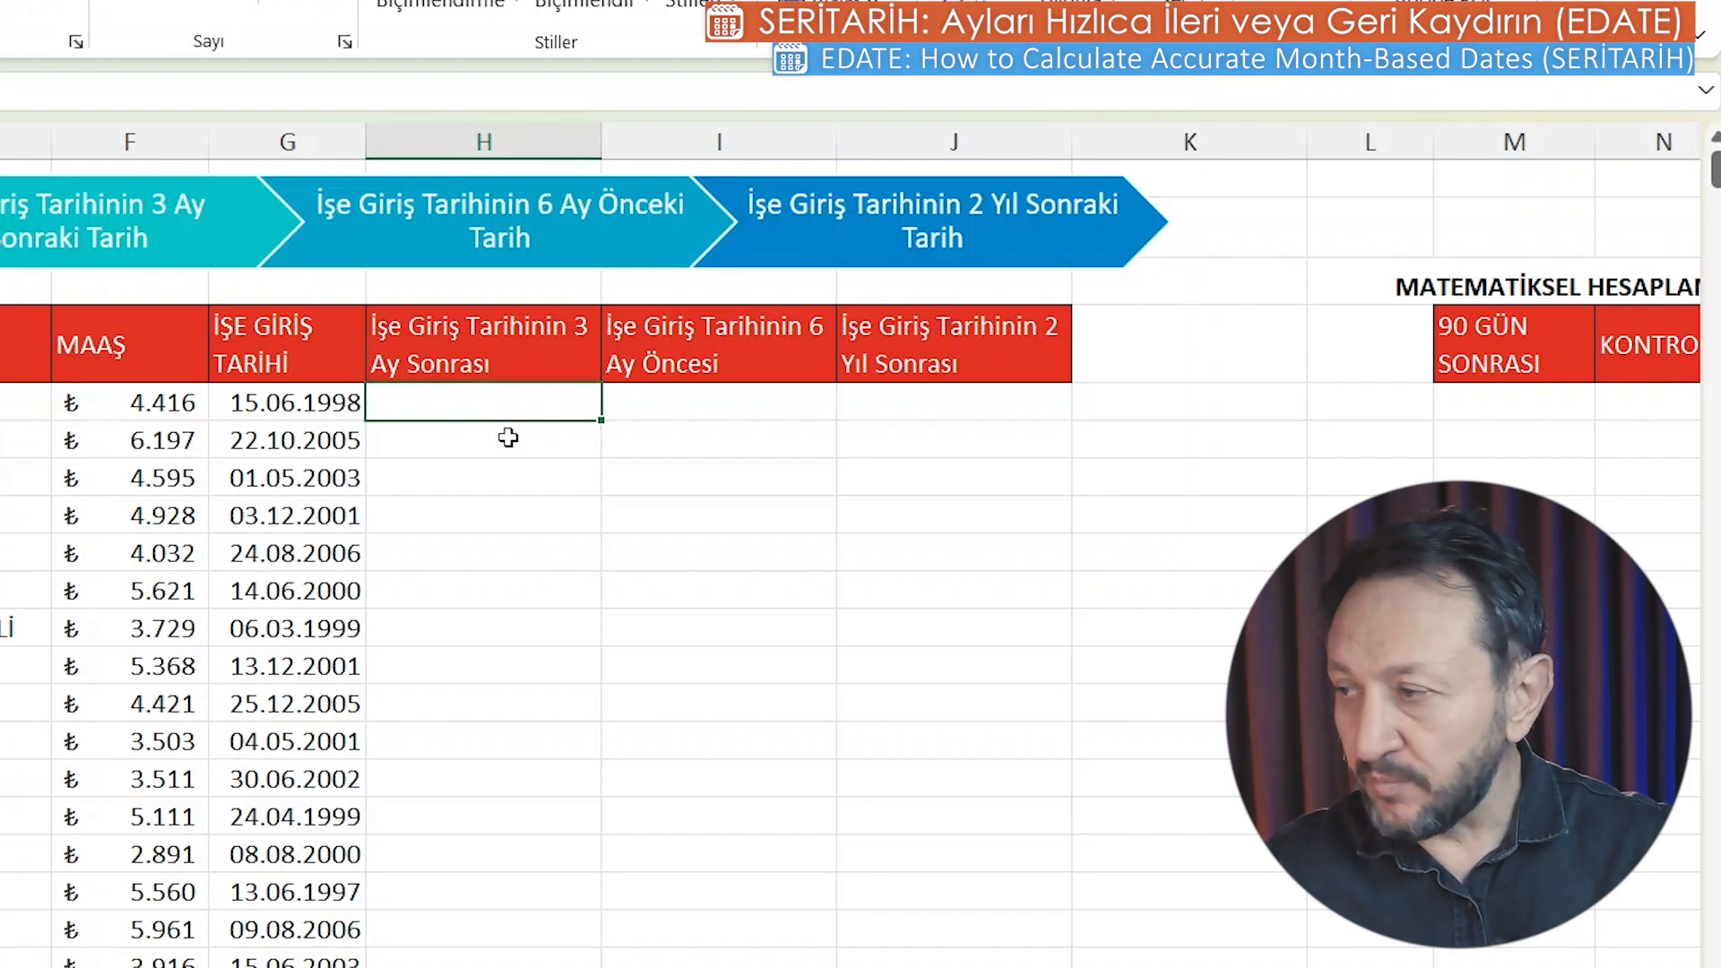
pyautogui.write('=')
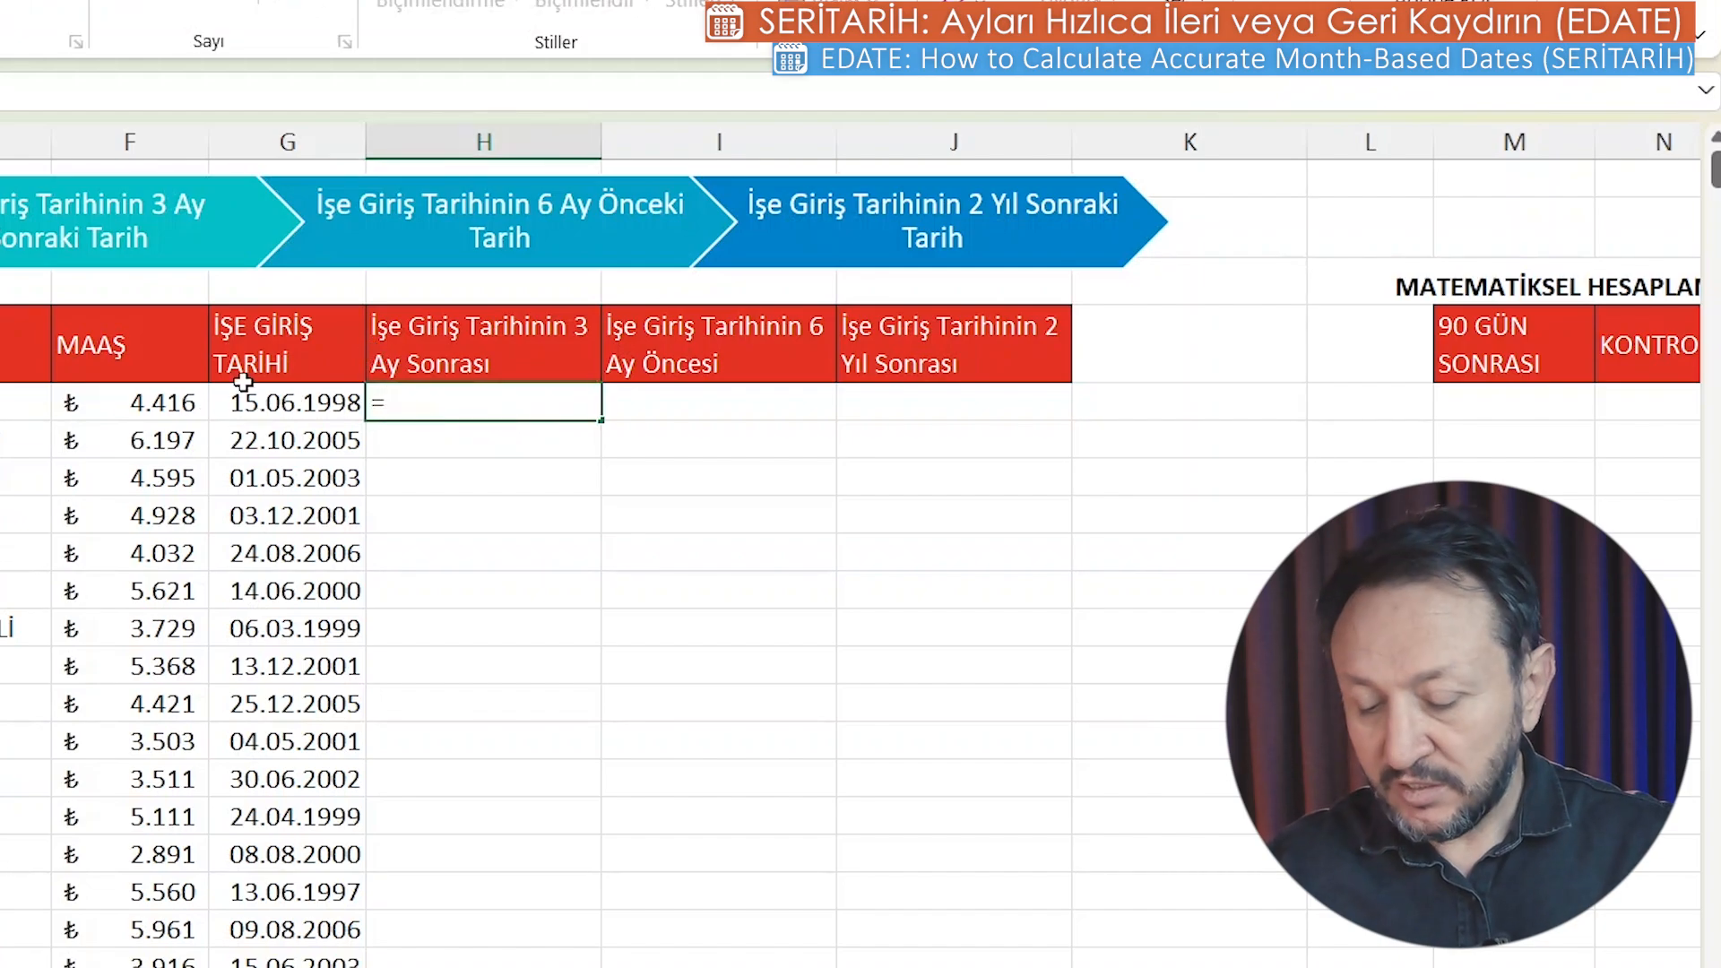
pyautogui.write('seri')
pyautogui.press('Down')
pyautogui.press('Tab')
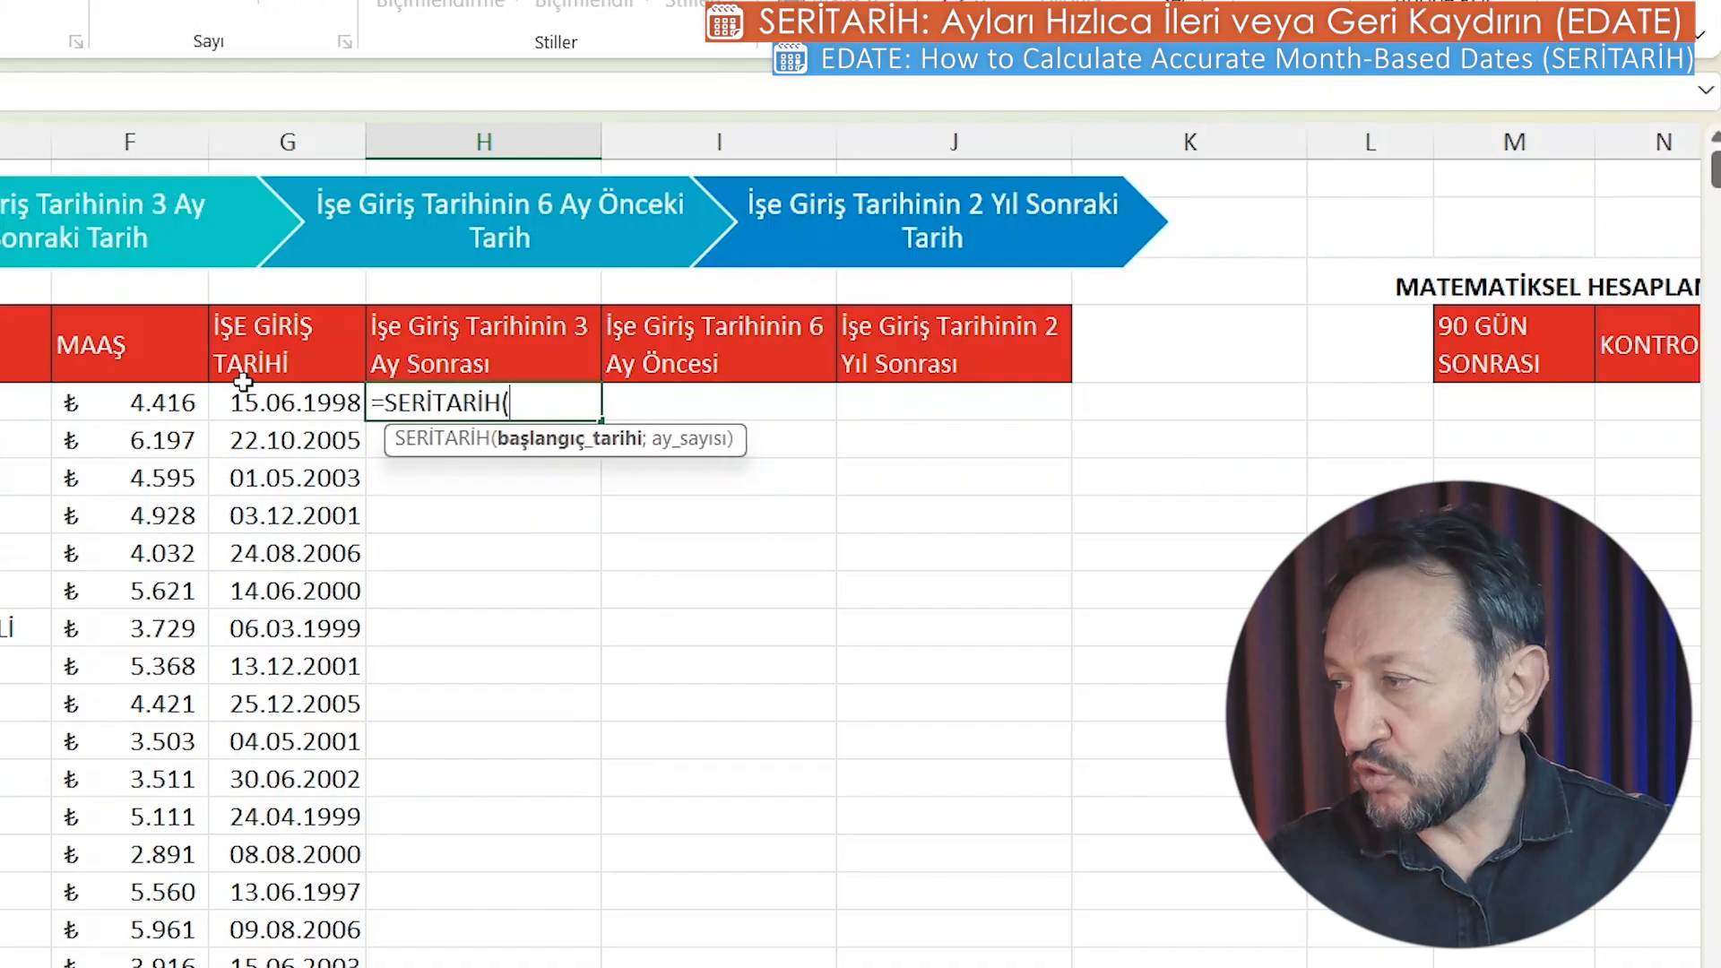
pyautogui.click(289, 402)
pyautogui.write(';')
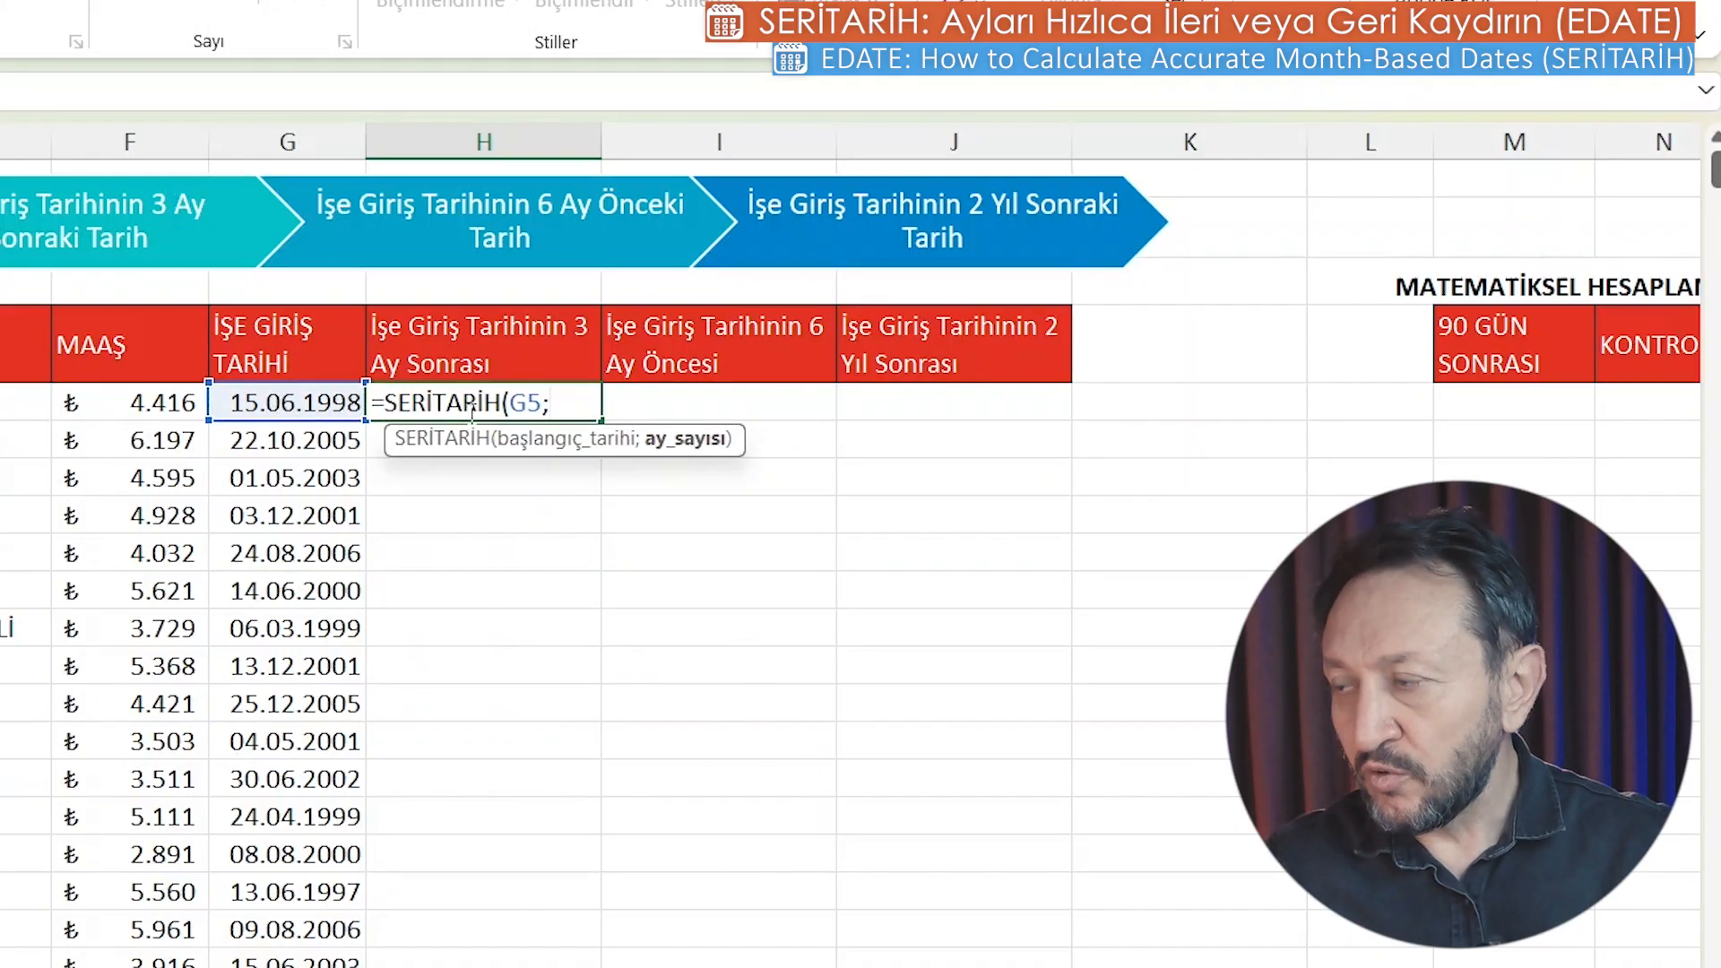
pyautogui.write('3)')
pyautogui.press('Return')
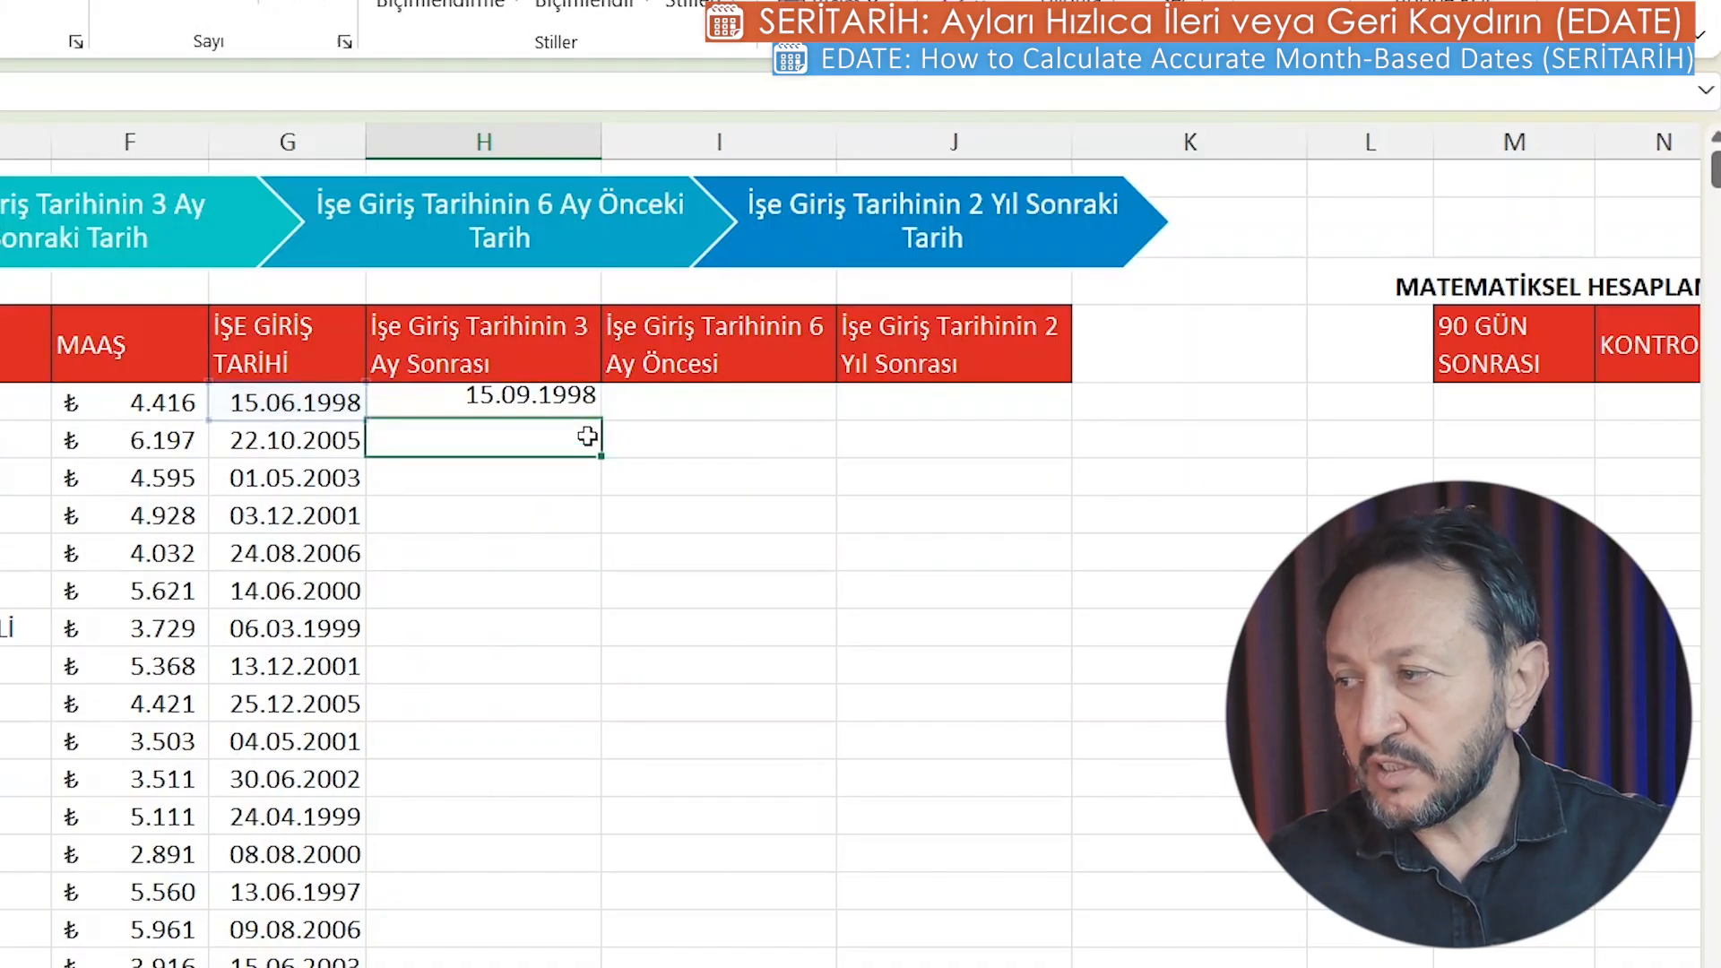
pyautogui.click(284, 407)
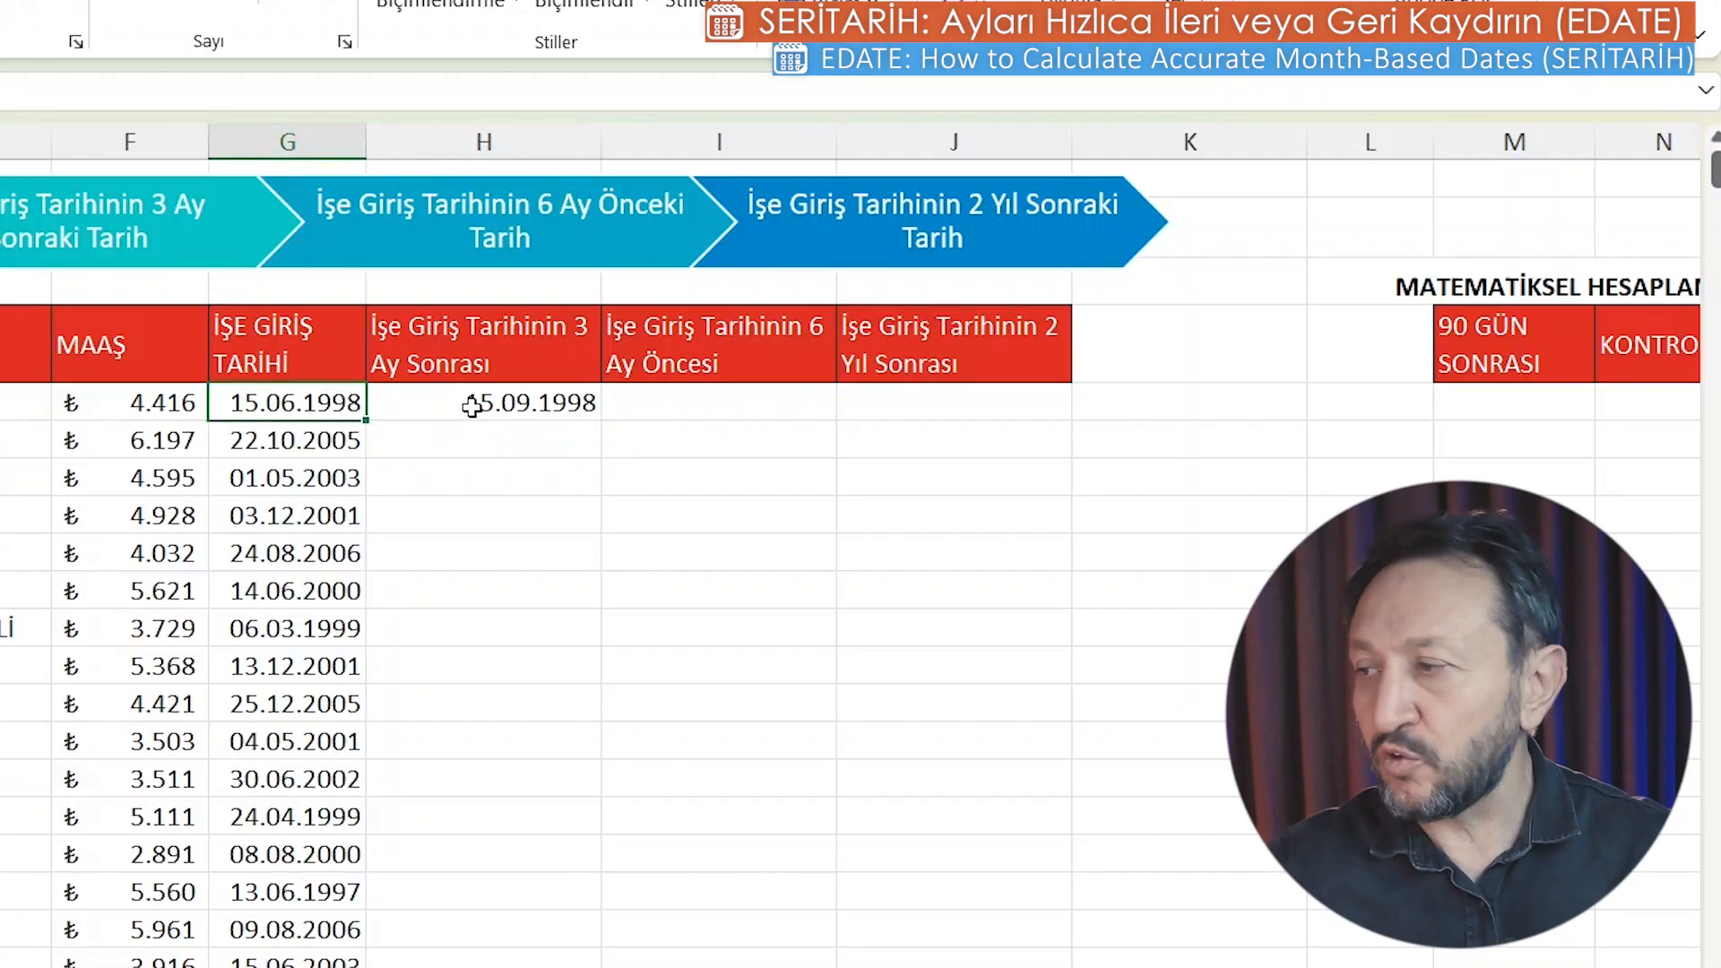
pyautogui.click(457, 403)
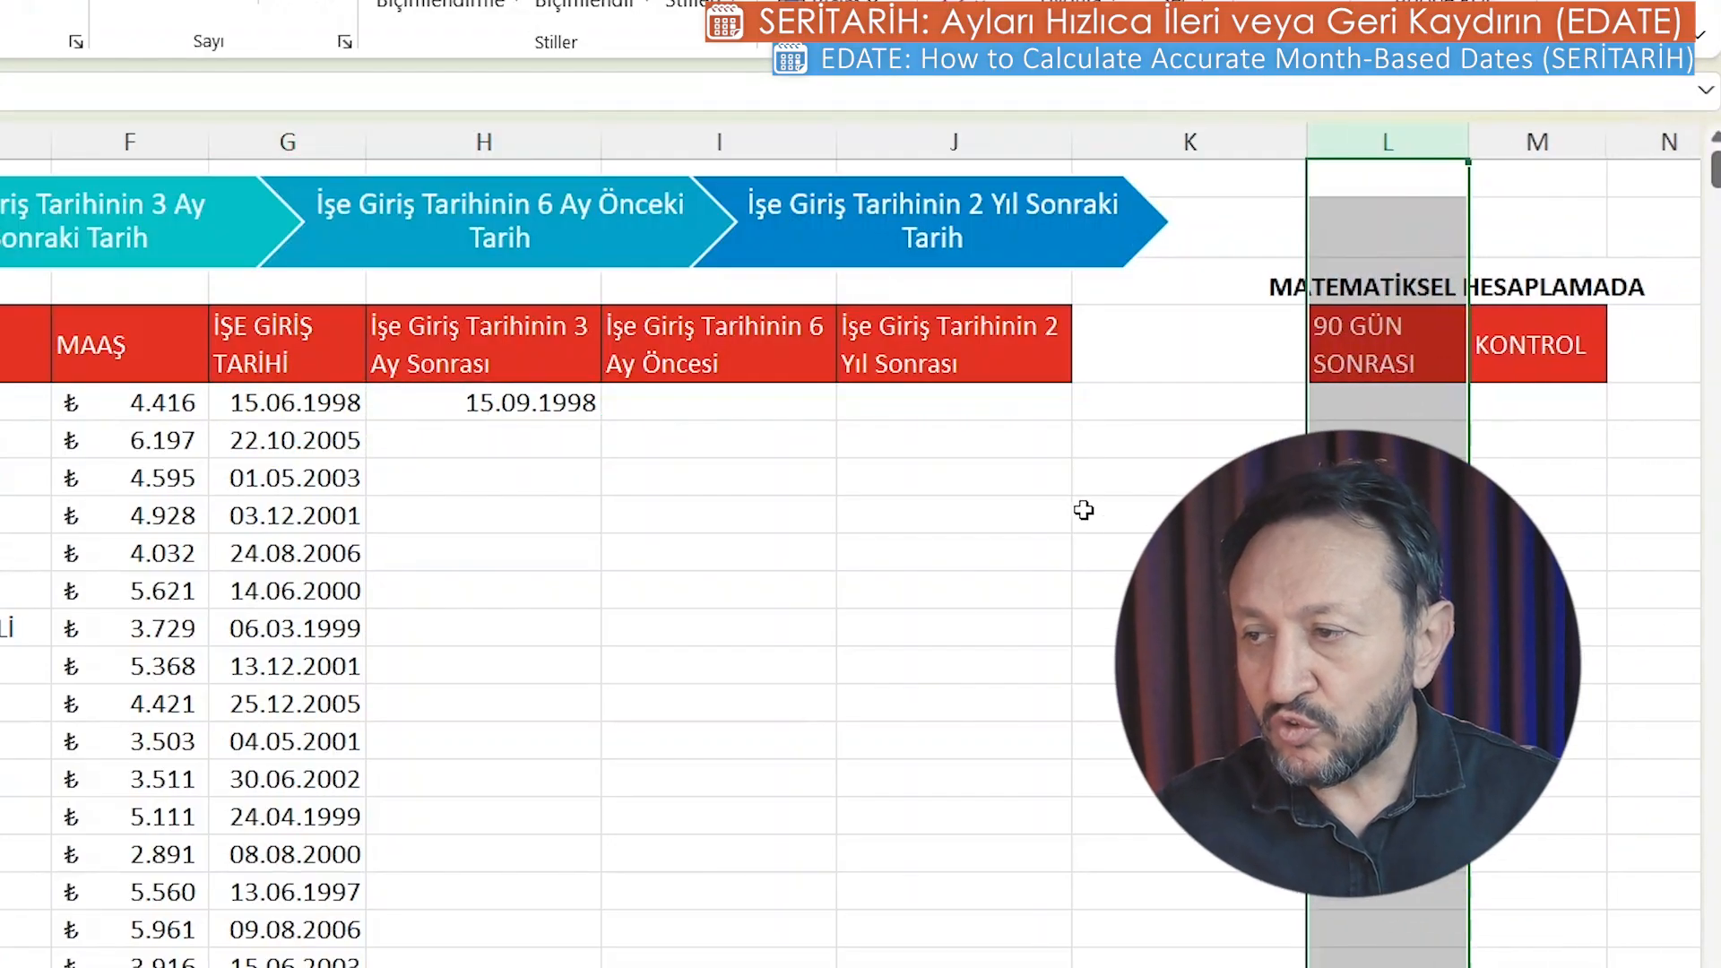
# Enter the formula =G5+90 in L5 under the 90 GÜN SONRASI header.
pyautogui.click(1040, 507)
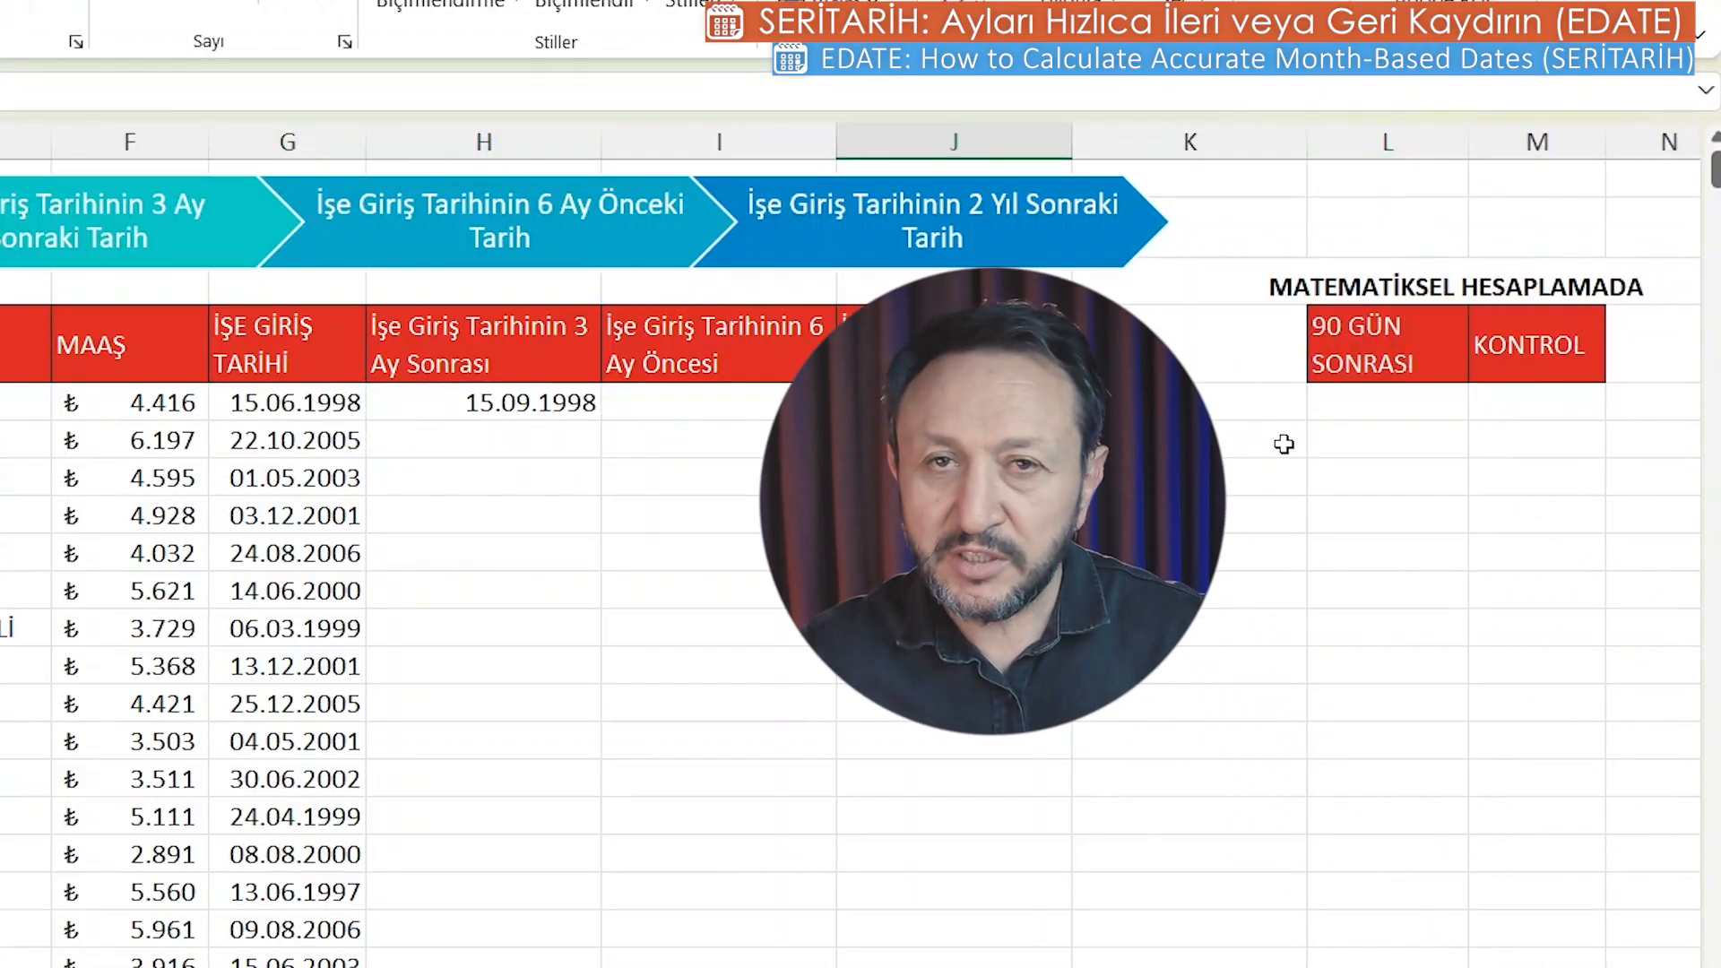
pyautogui.click(1374, 406)
pyautogui.write('=')
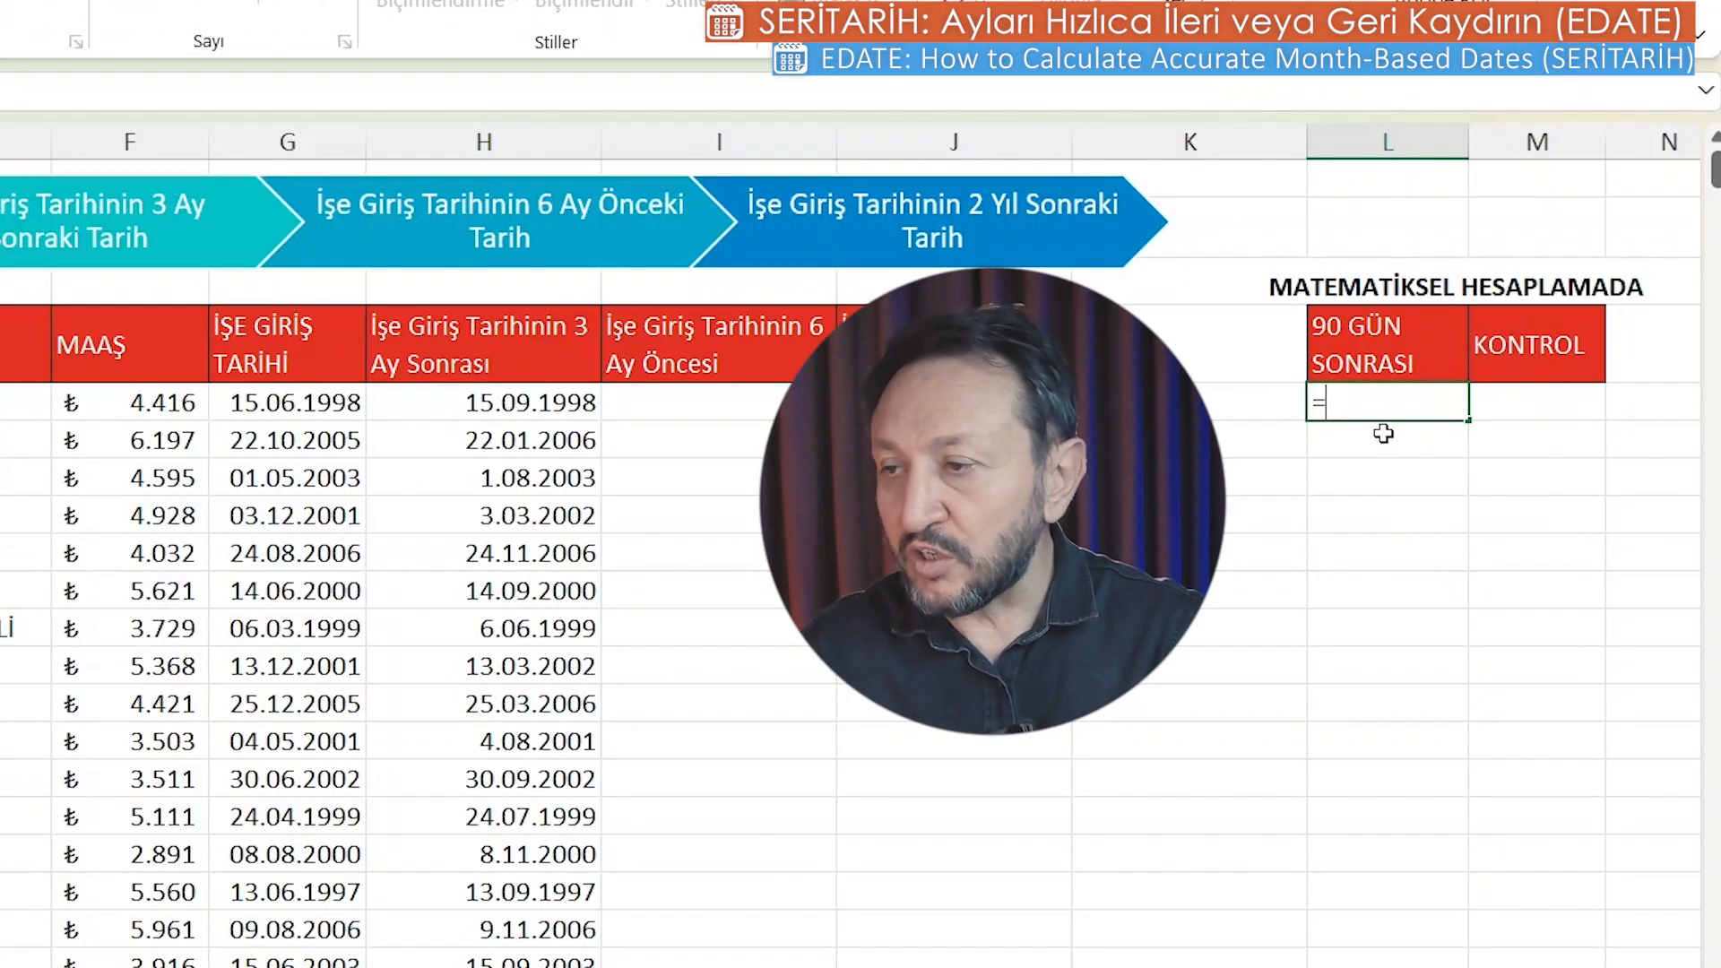
pyautogui.click(273, 409)
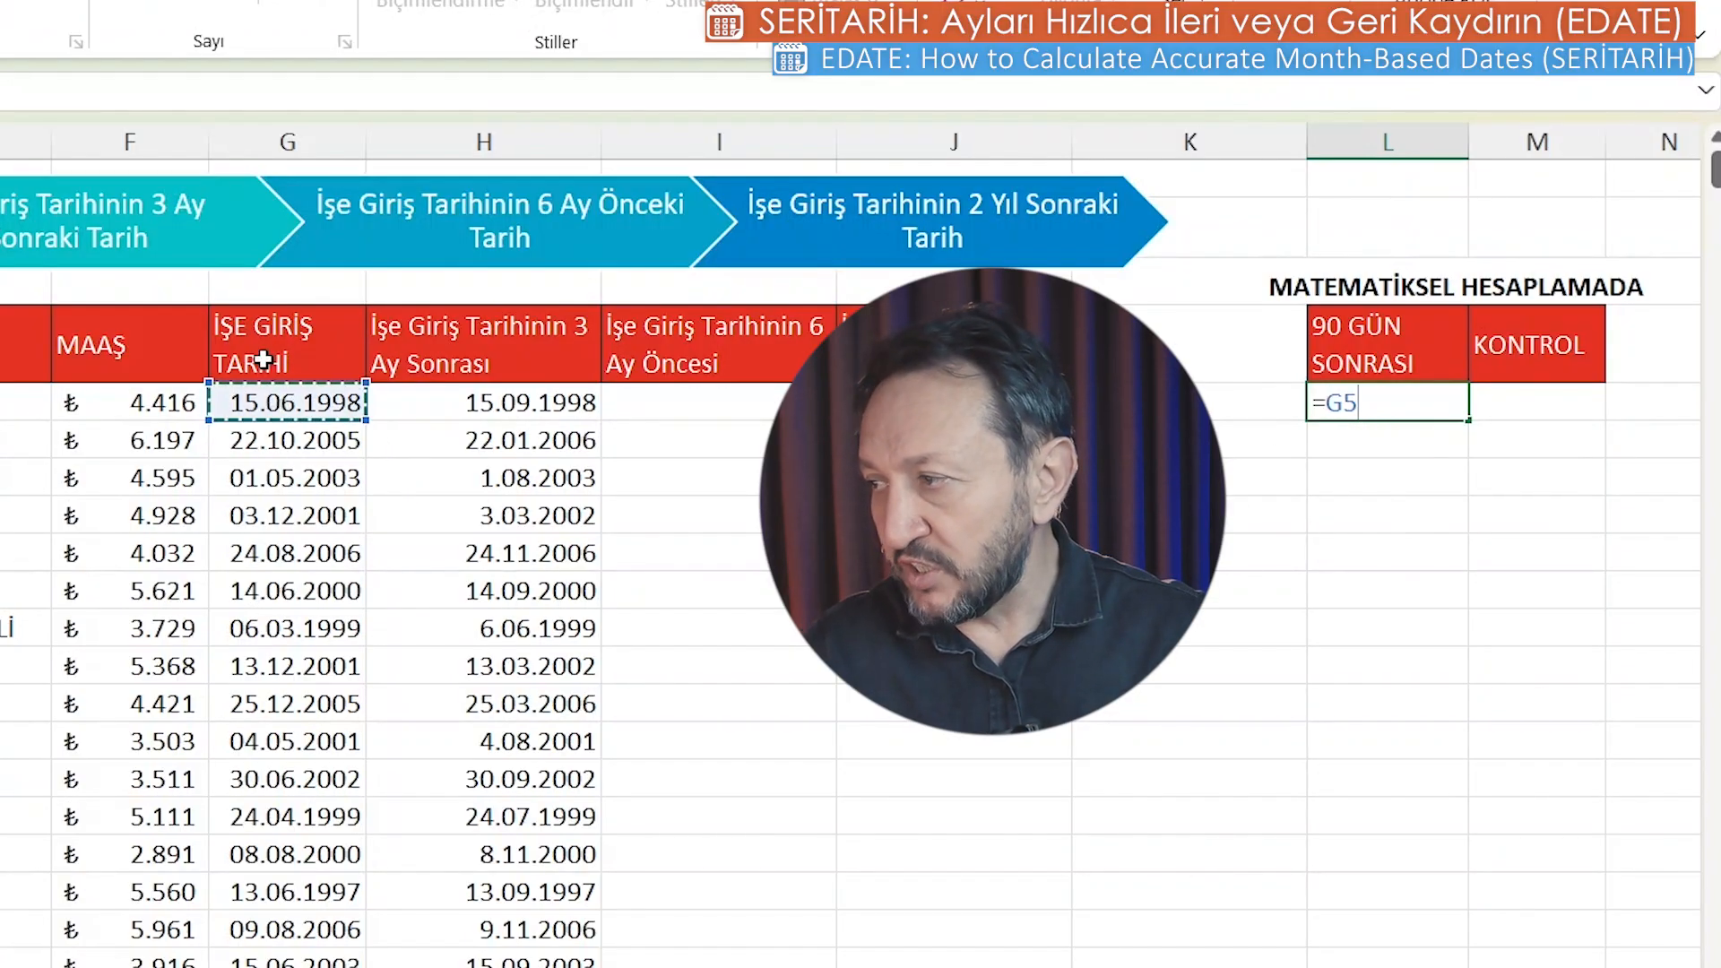
pyautogui.write('+')
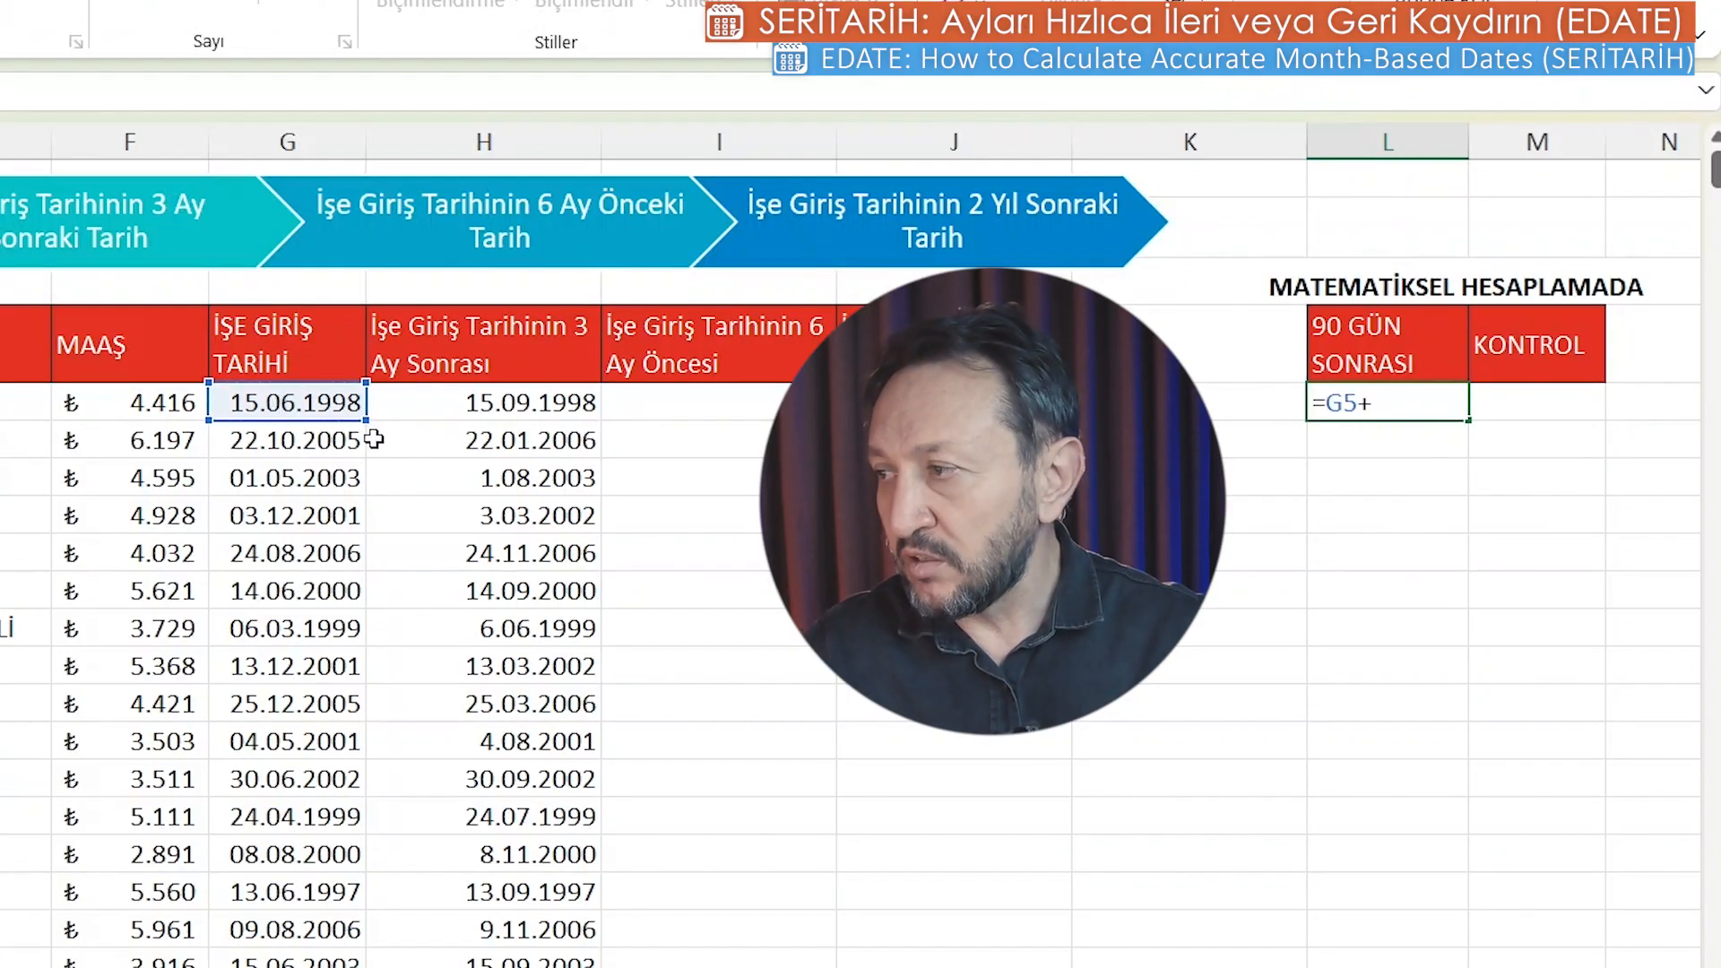
pyautogui.write('90')
pyautogui.press('Return')
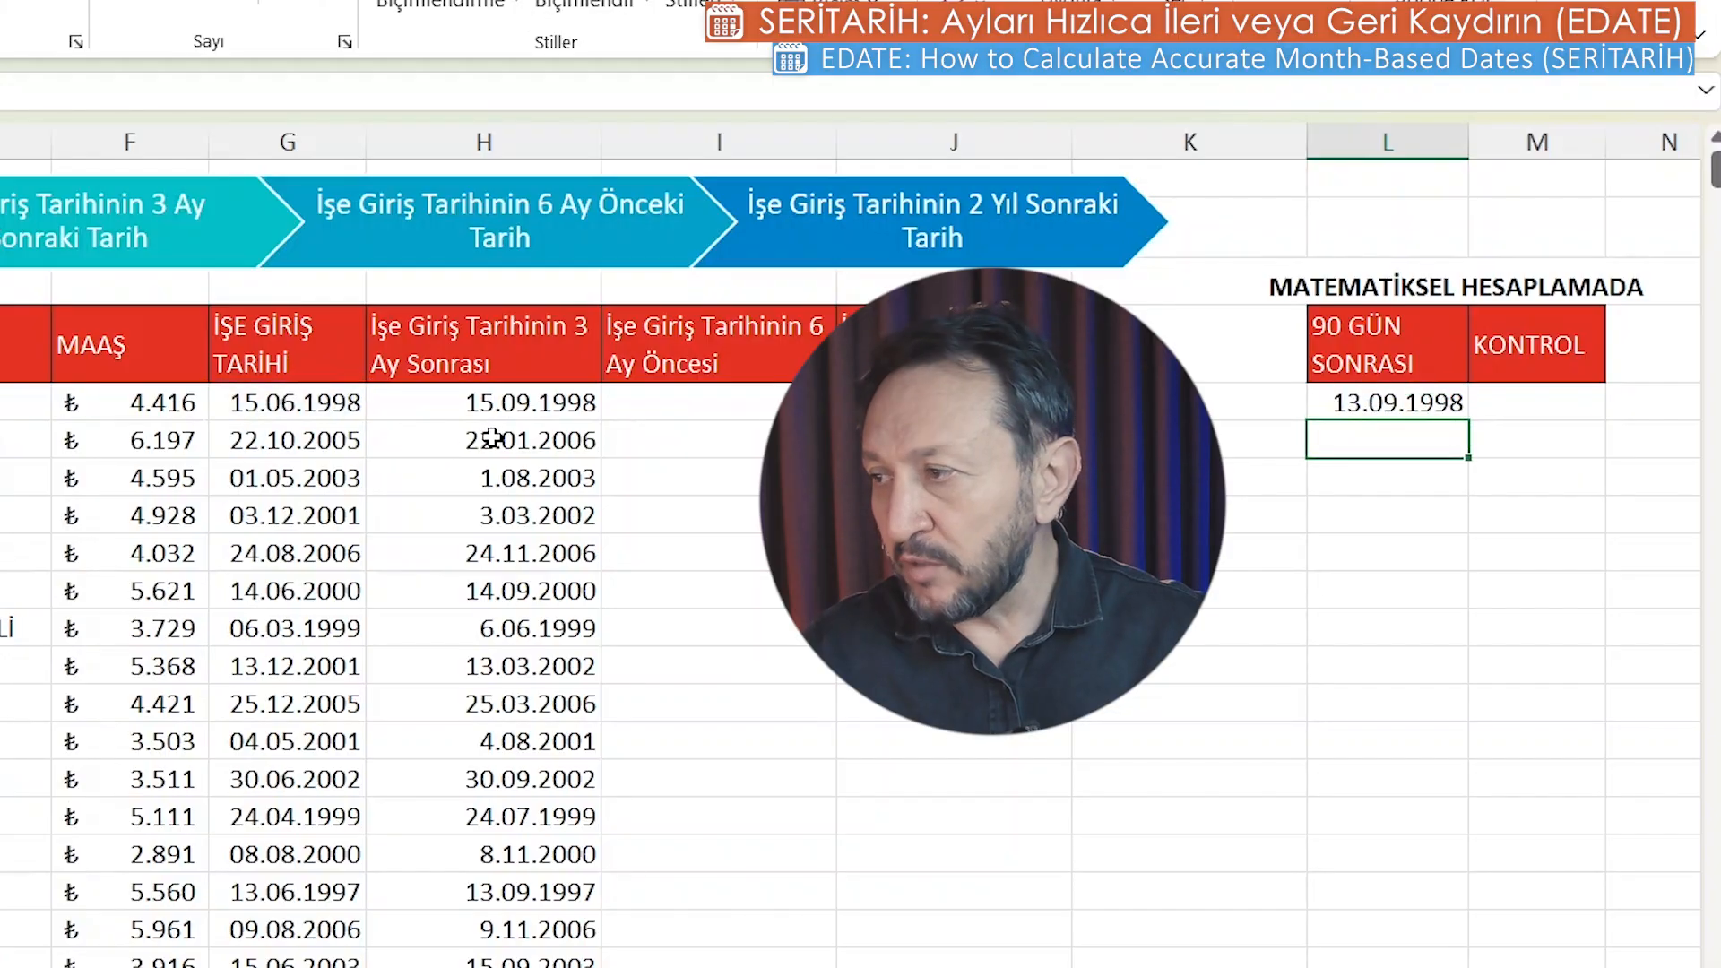
# Fill the L5 formula down the 90 GÜN SONRASI column and compare its dates with column H.
pyautogui.click(1419, 408)
pyautogui.moveTo(1463, 428); pyautogui.dragTo(1488, 959)
pyautogui.moveTo(540, 440); pyautogui.dragTo(546, 704)
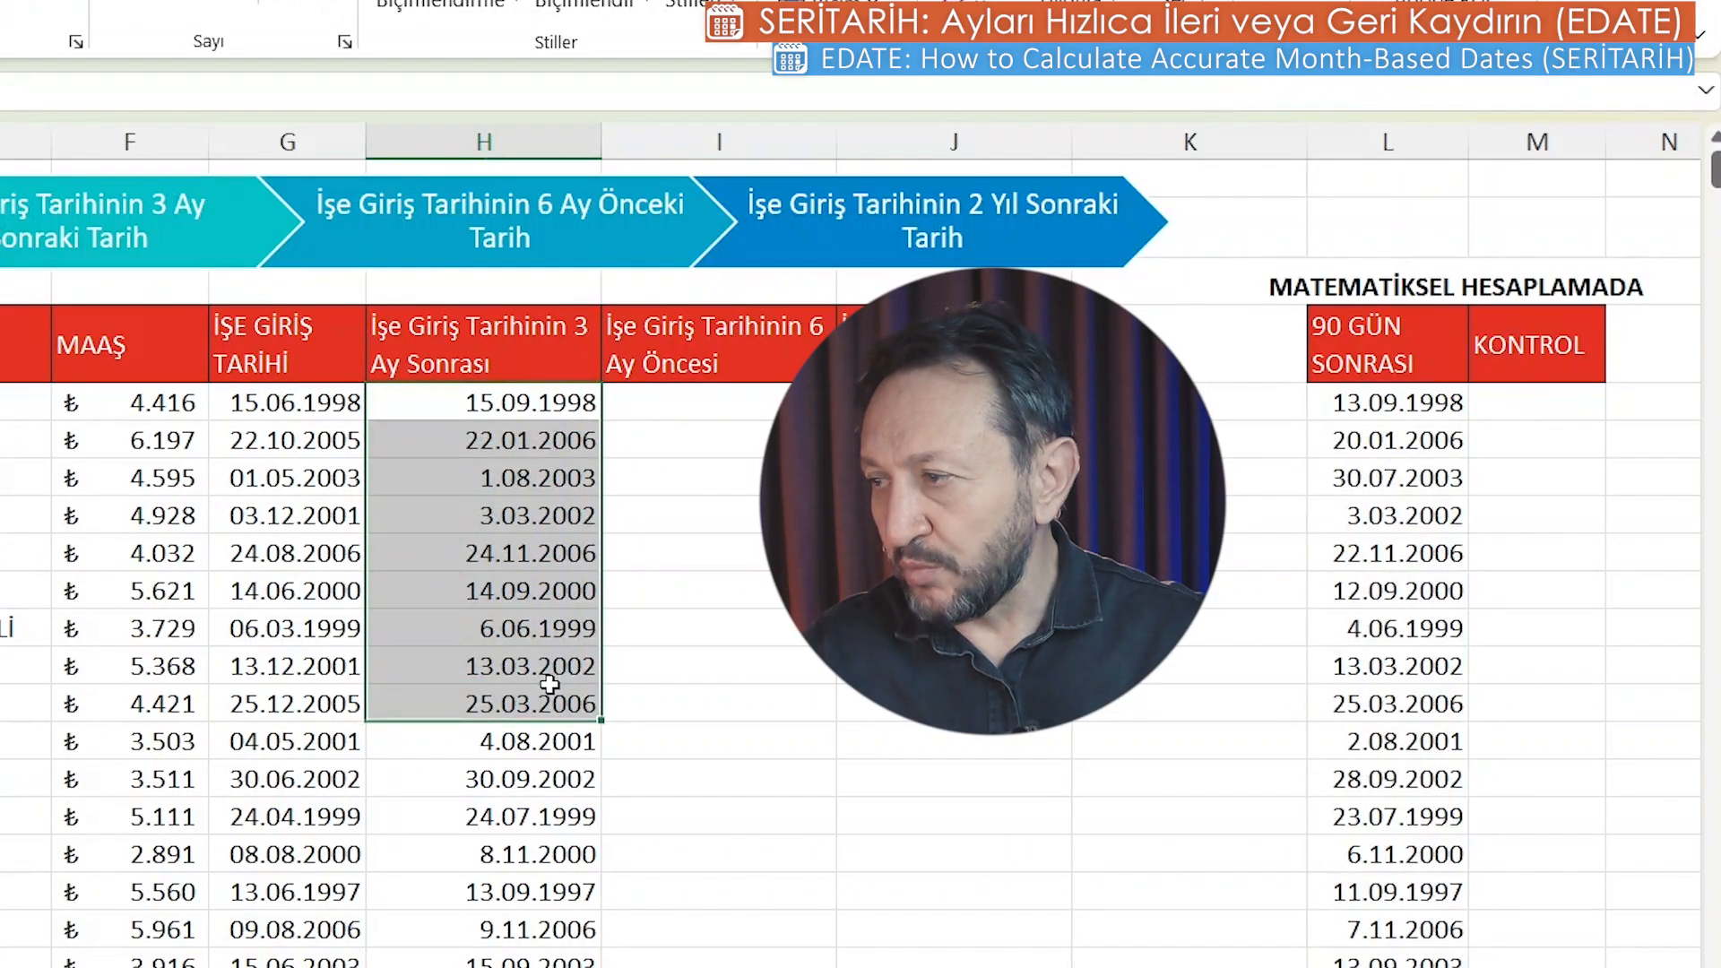
pyautogui.click(1414, 414)
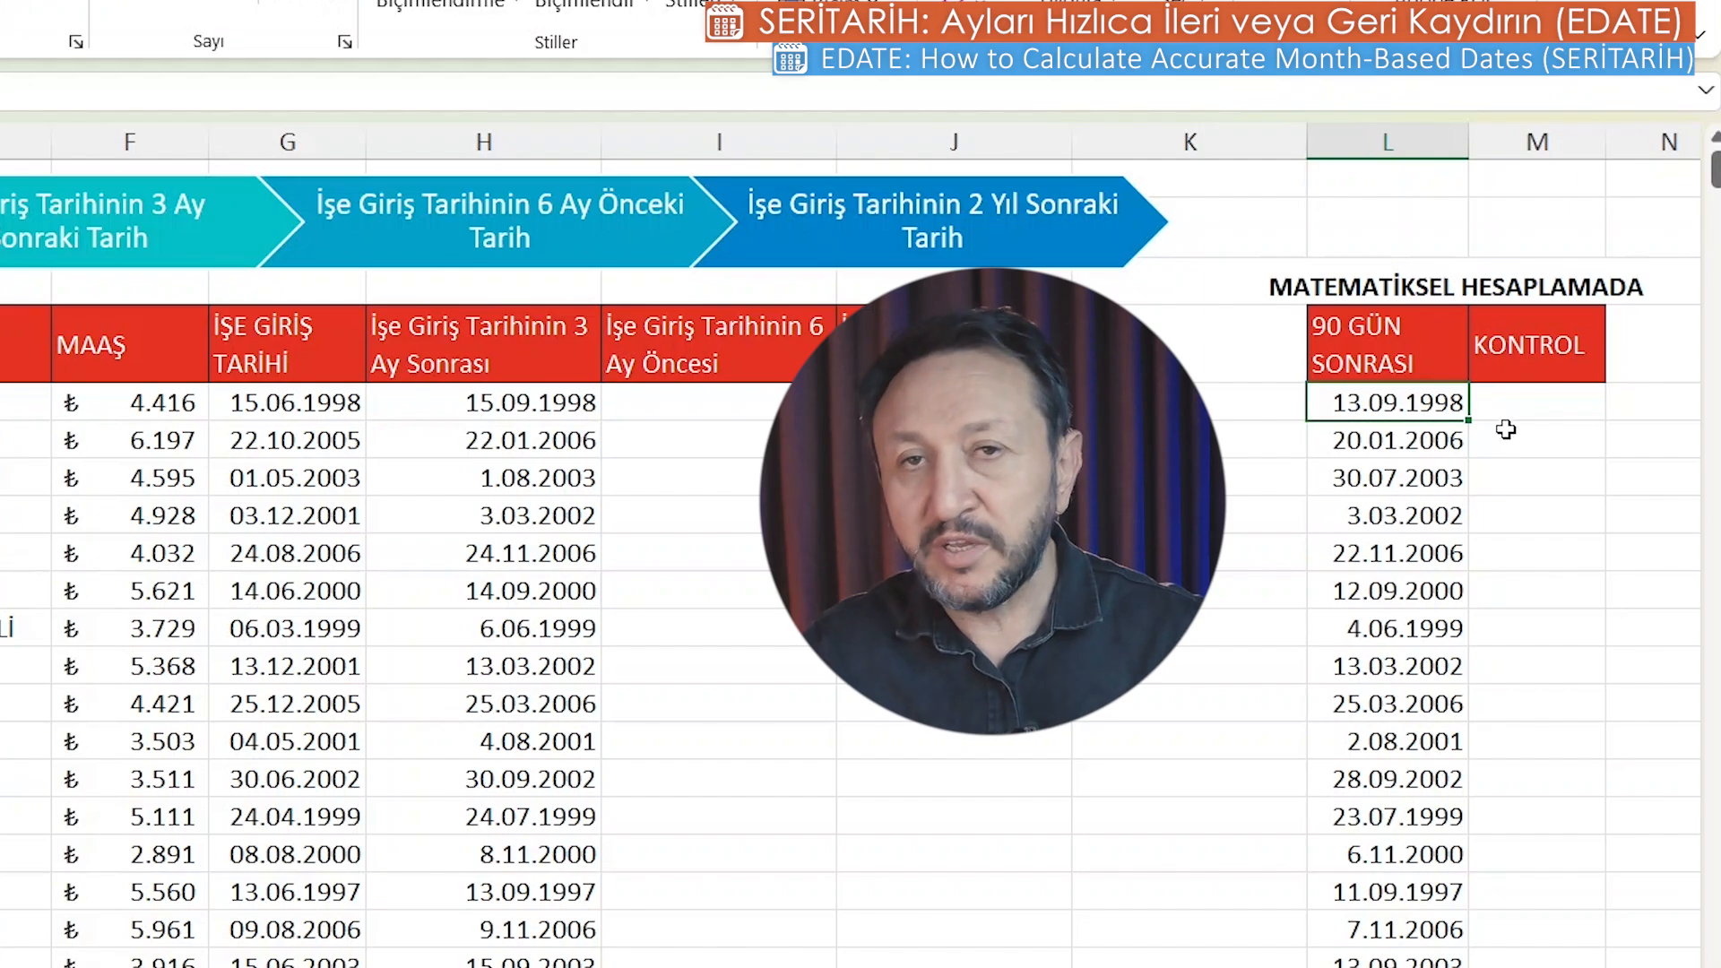
# Enter =L5-H5 in M5 and fill it down the KONTROL column to show the difference in days.
pyautogui.click(1557, 401)
pyautogui.write('=L5-')
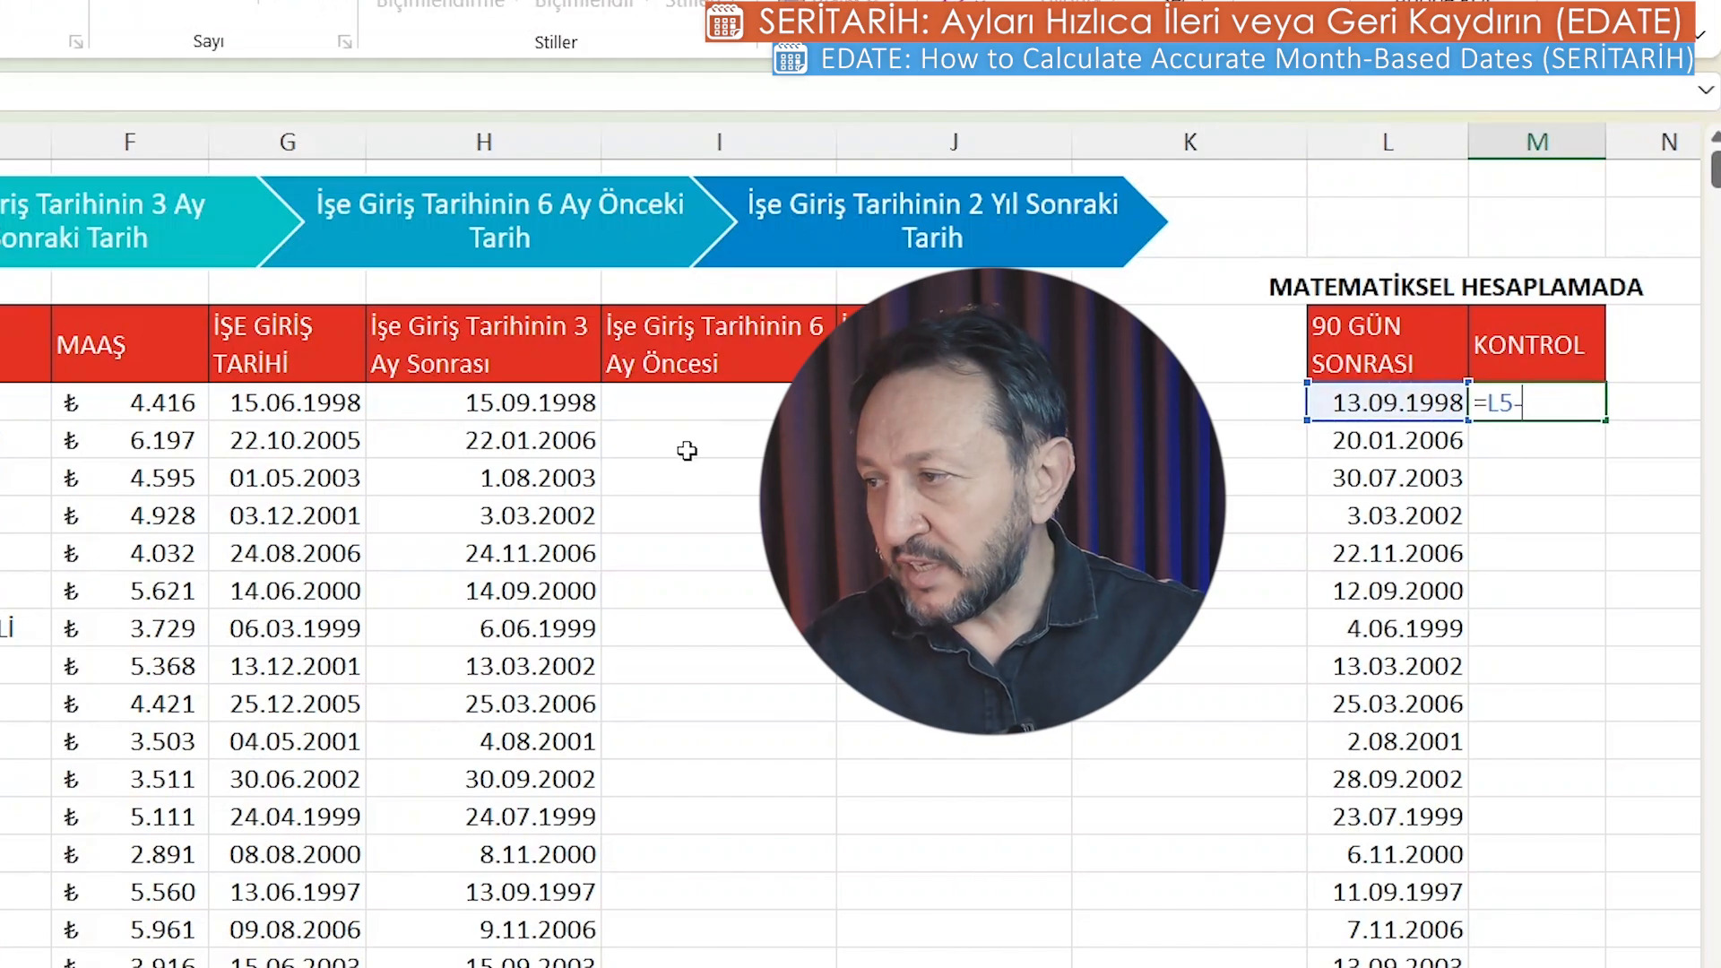
pyautogui.click(576, 412)
pyautogui.press('Return')
pyautogui.click(1534, 411)
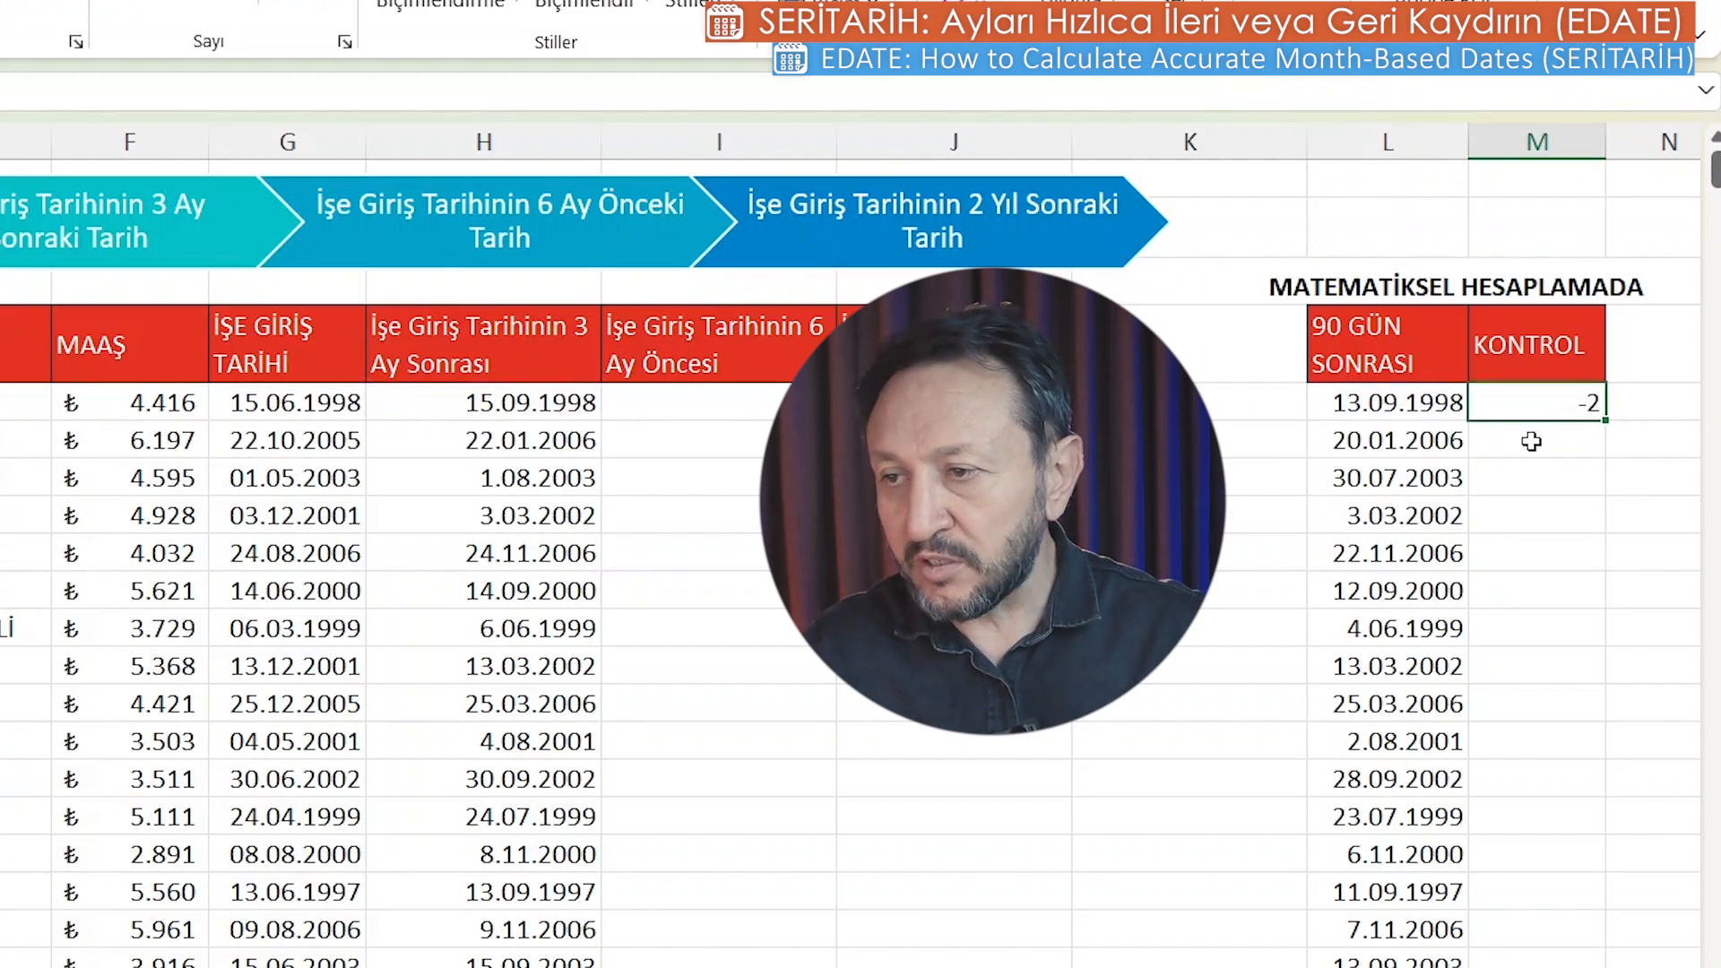
pyautogui.moveTo(1606, 421); pyautogui.dragTo(1561, 953)
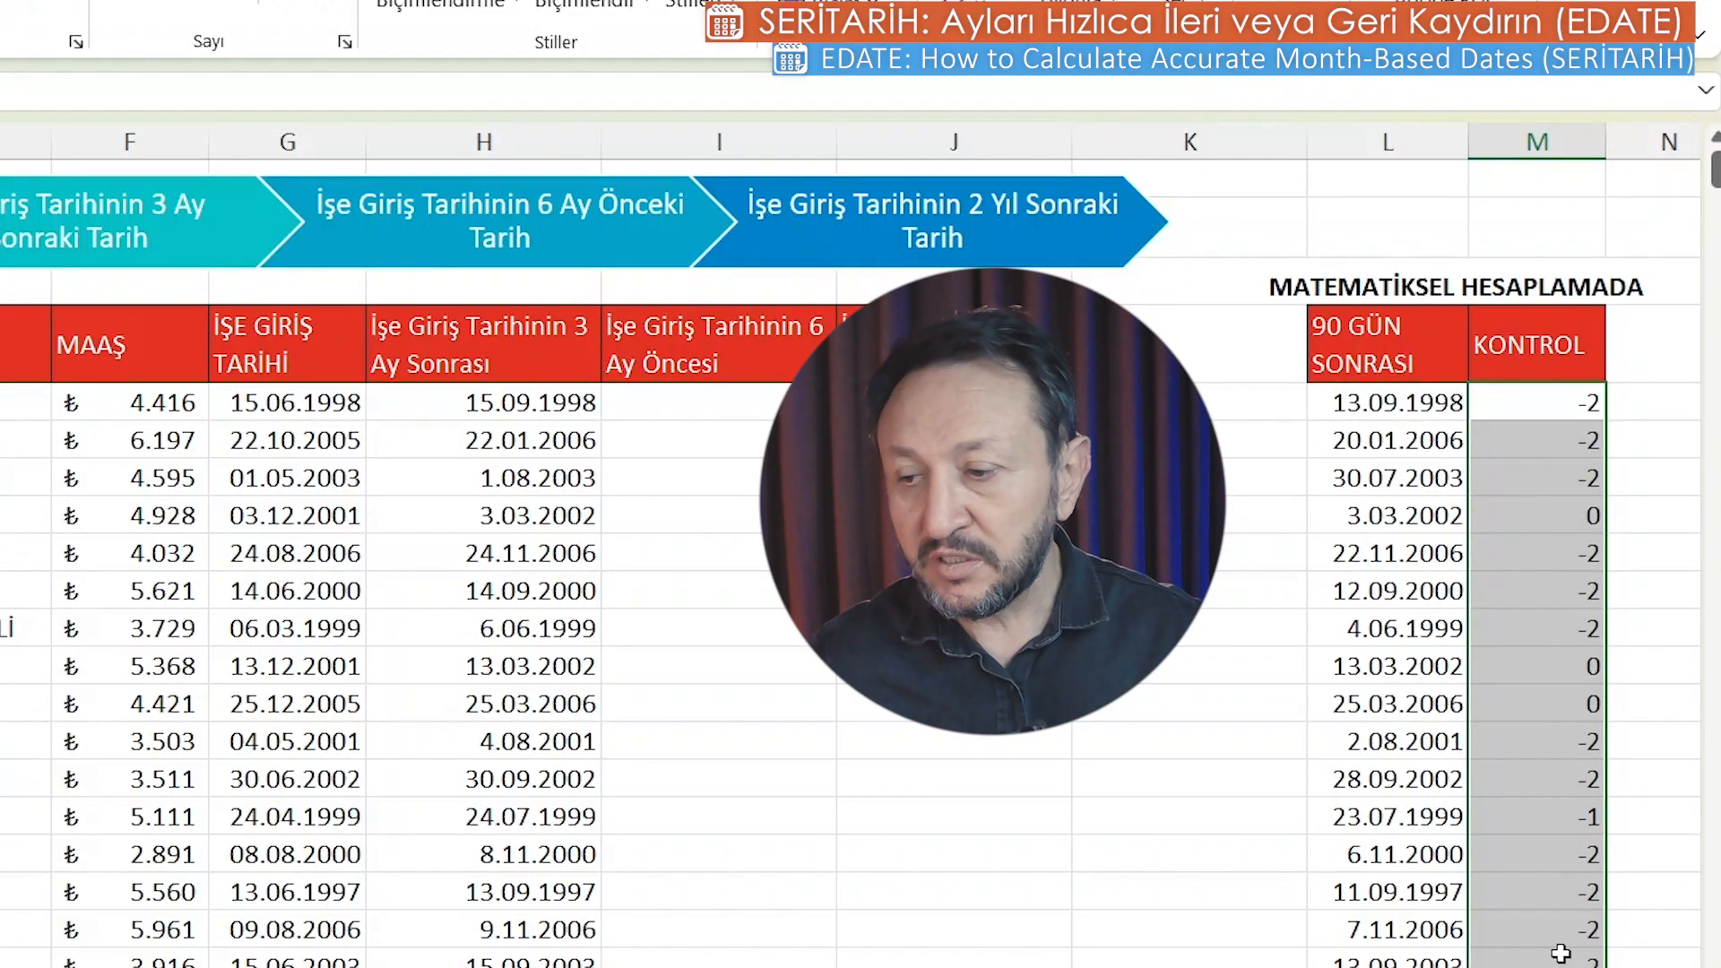
# Review the differences in the KONTROL column and the SERİTARİH formula in H5.
pyautogui.moveTo(1529, 549); pyautogui.dragTo(1224, 544)
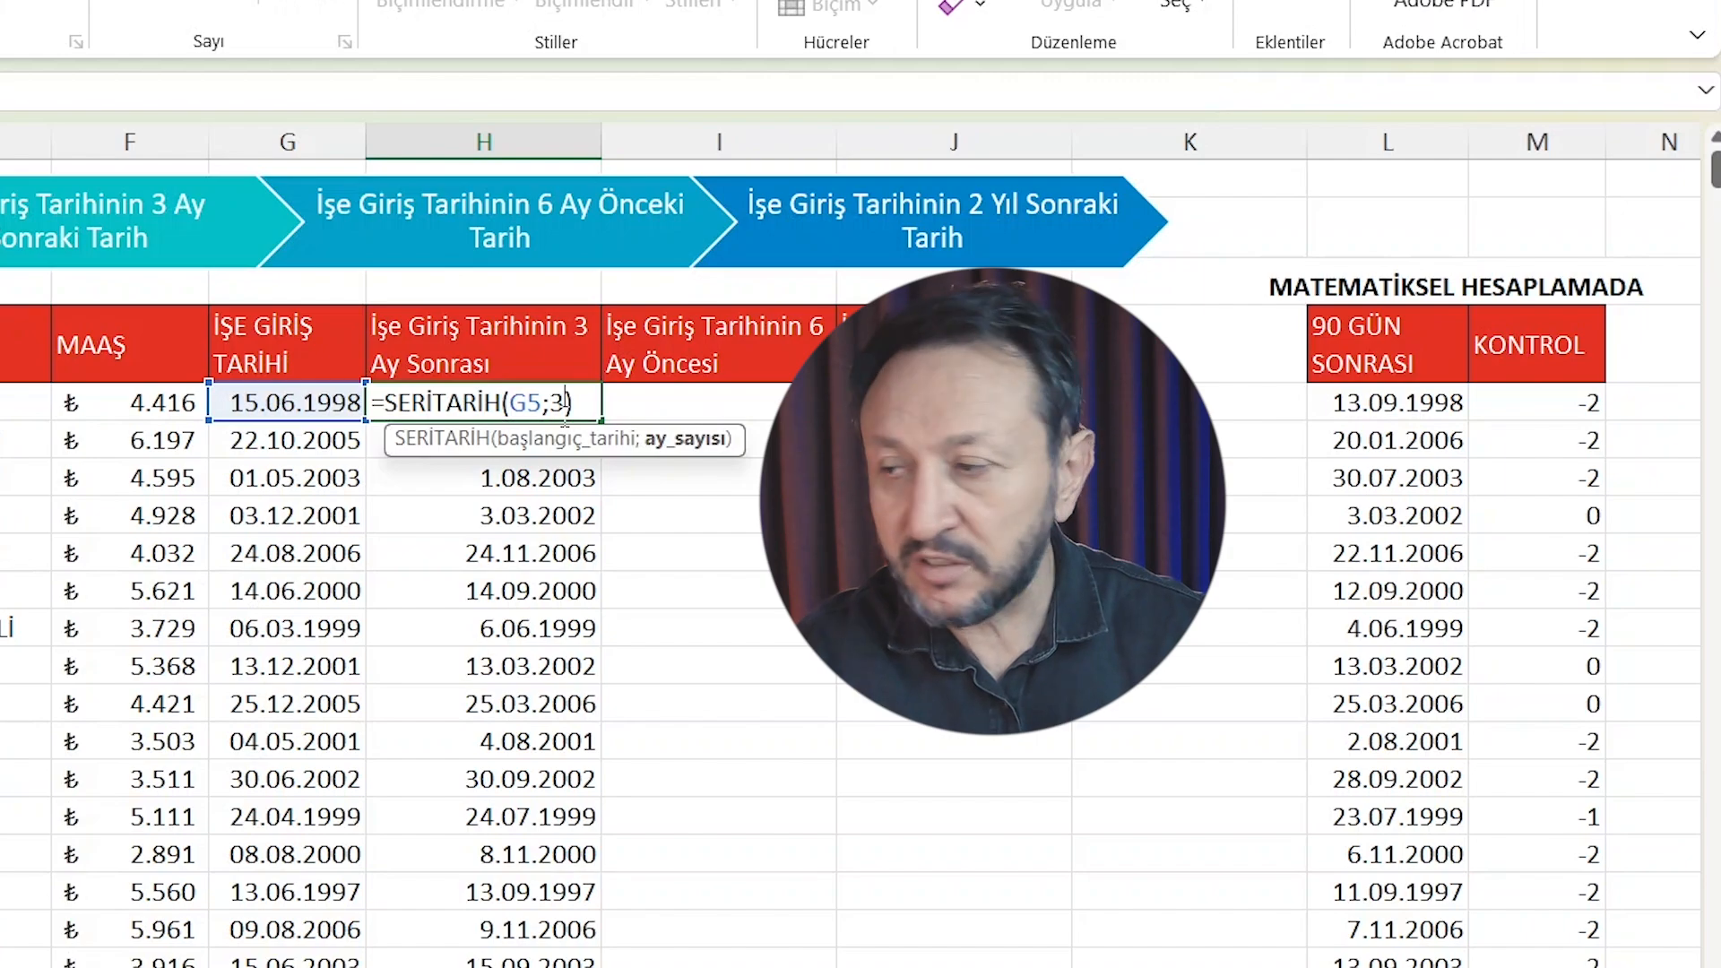
pyautogui.press('Return')
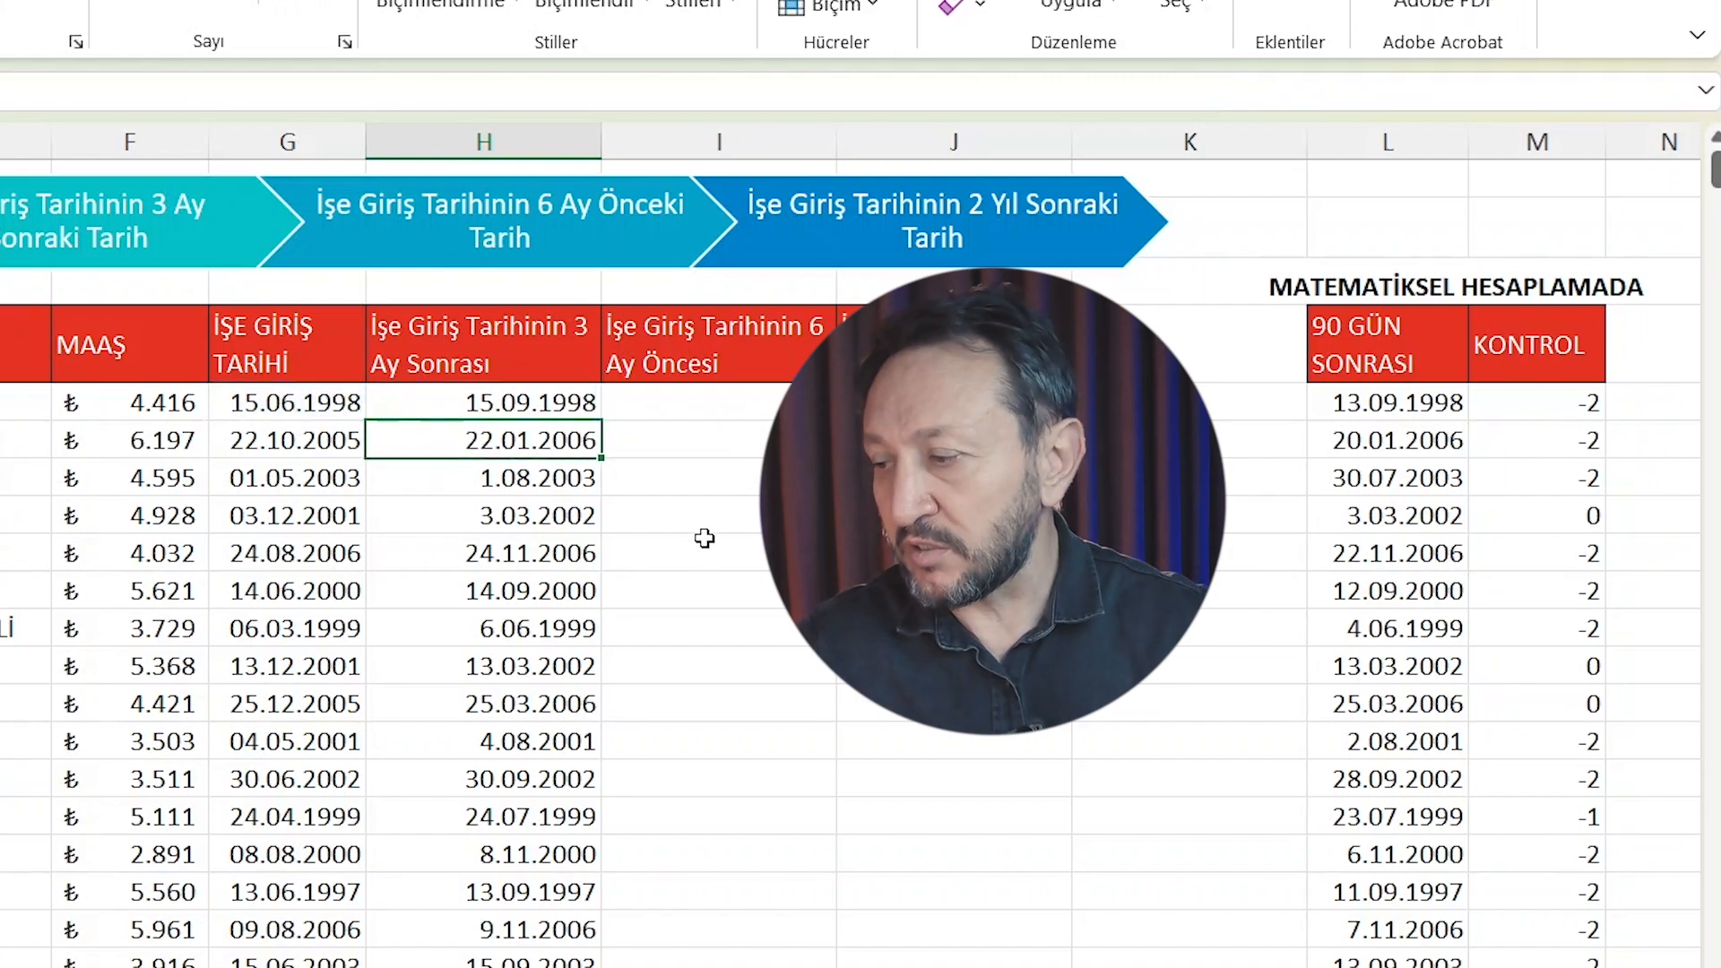
pyautogui.press('Up')
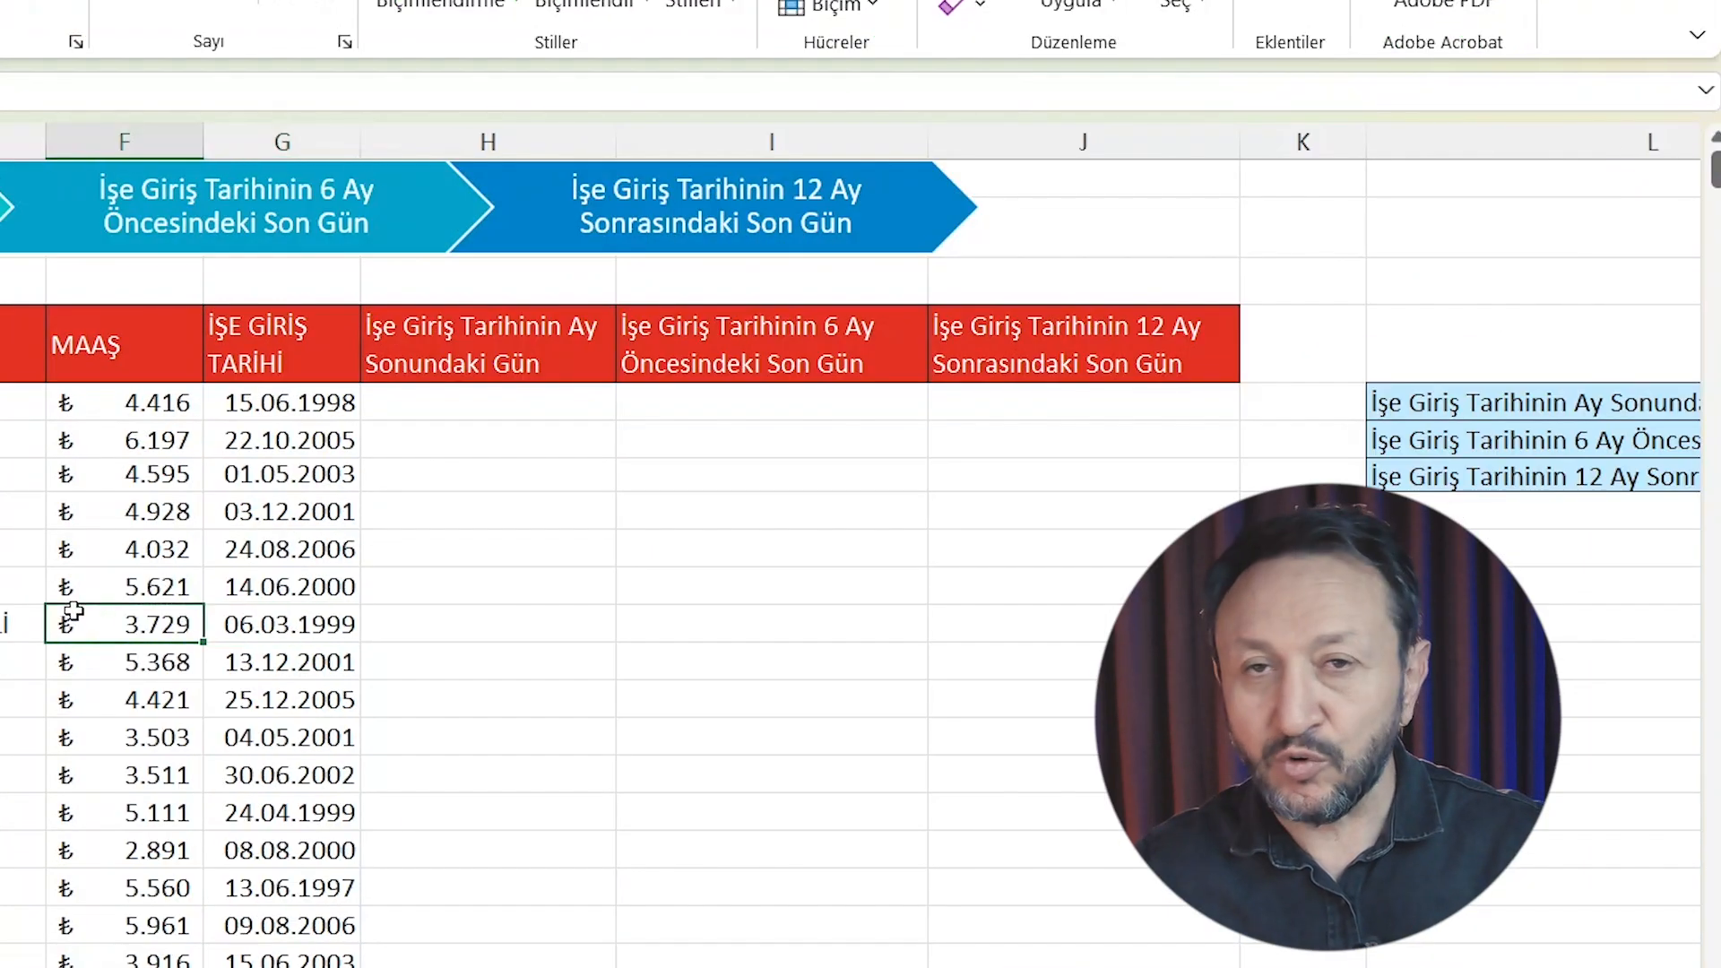
# Enter the month-end formula =SERİAY(G5;0) in H5 and fill it down column H for all employees.
pyautogui.click(478, 397)
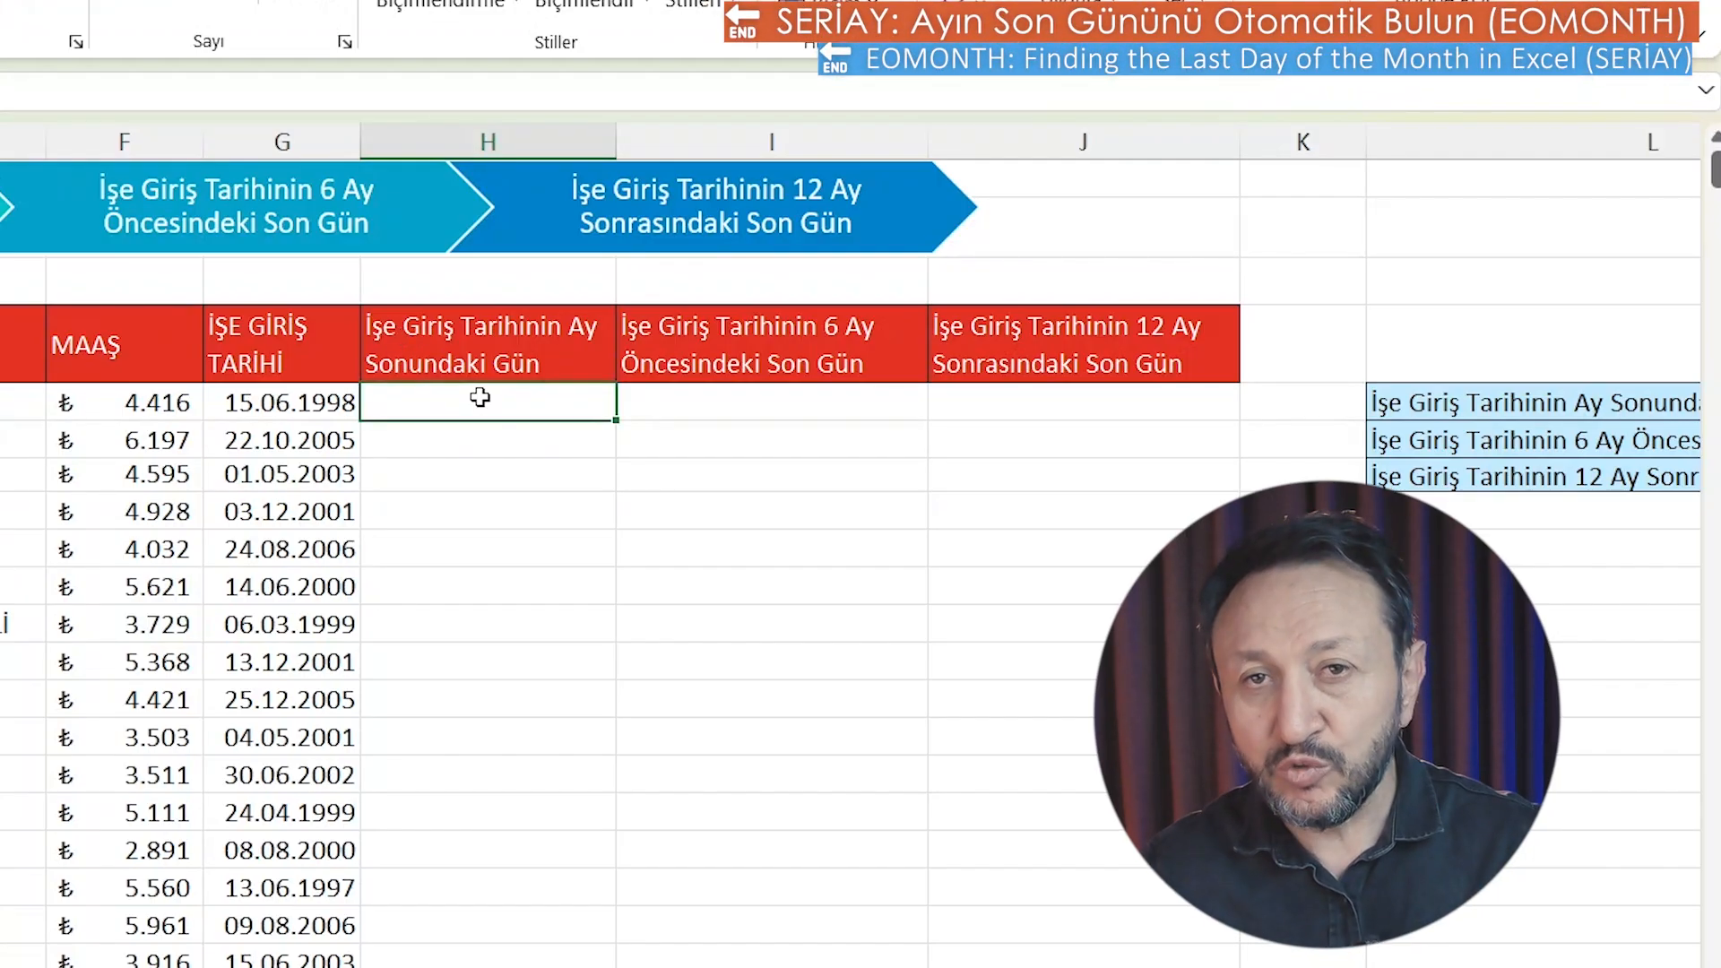
pyautogui.write('=seri')
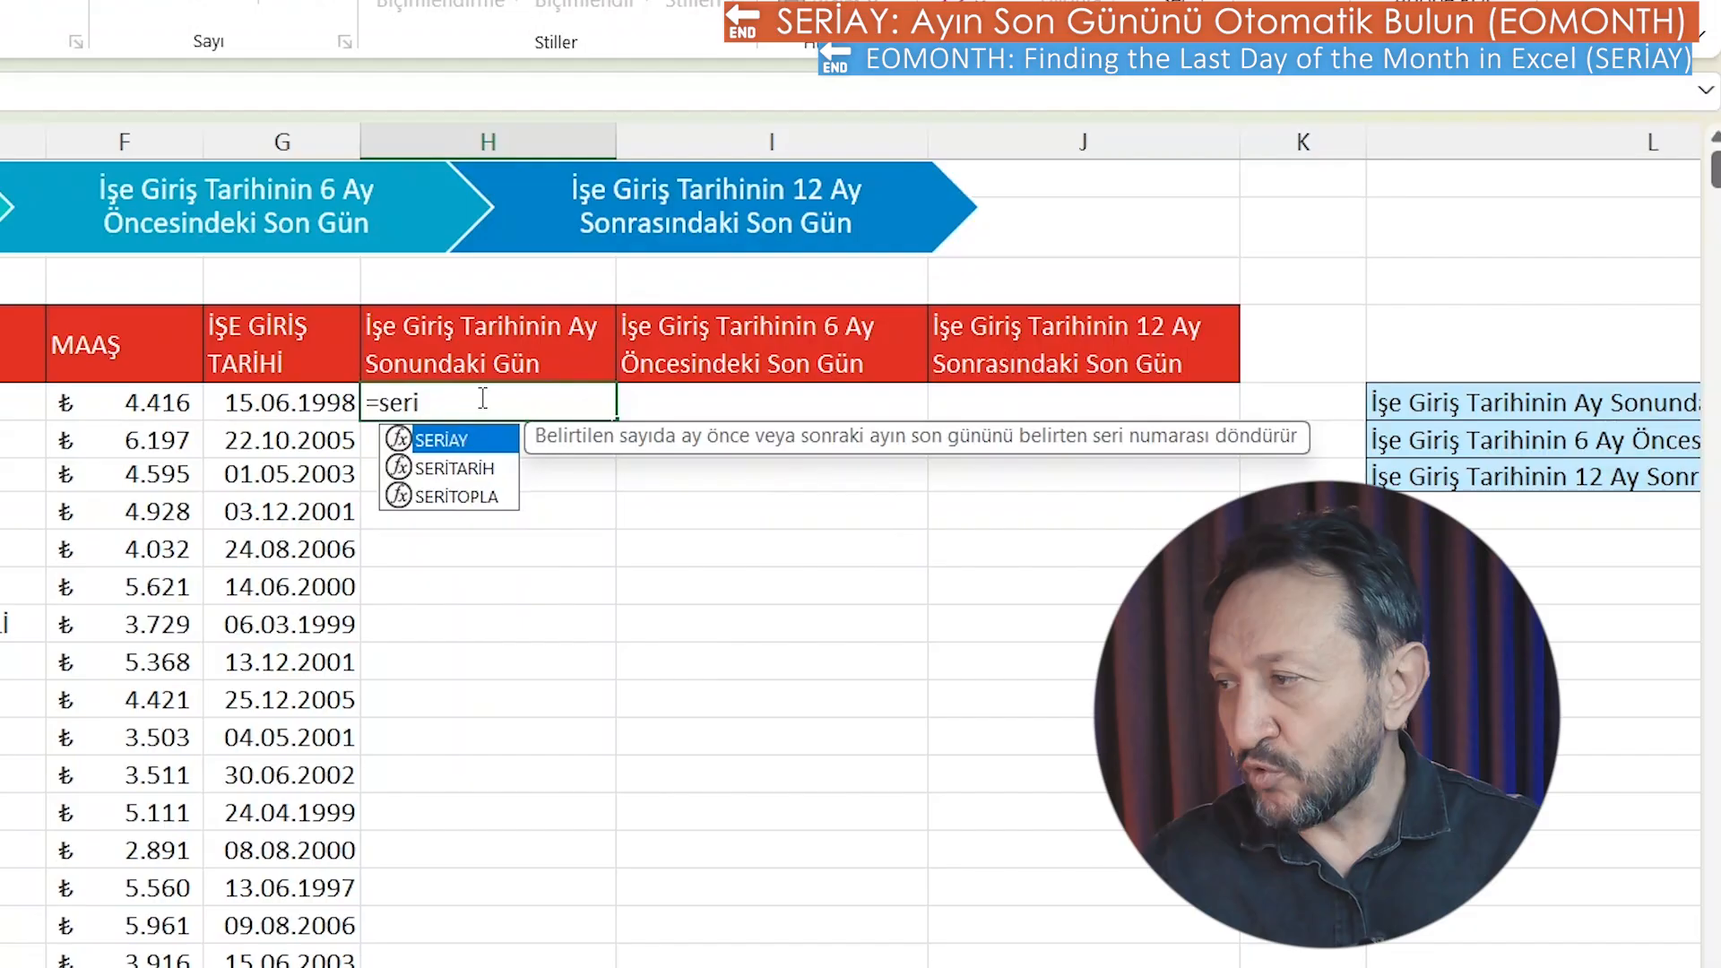
pyautogui.press('Tab')
pyautogui.click(340, 403)
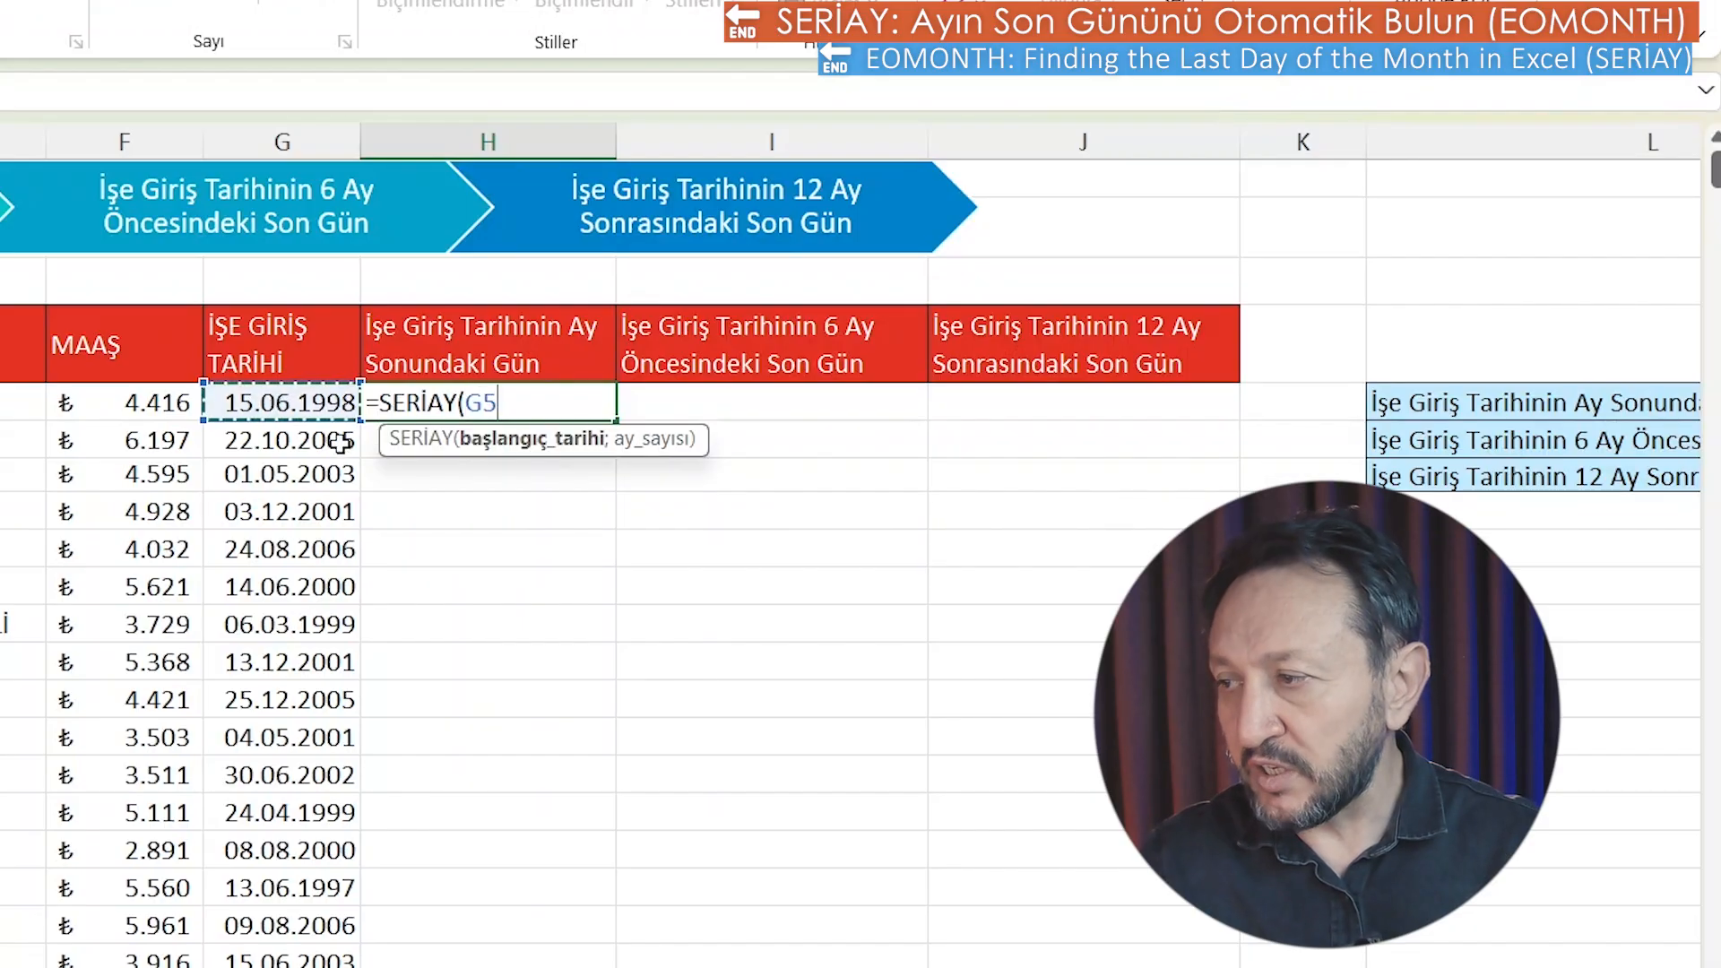
pyautogui.write(';0')
pyautogui.press('Return')
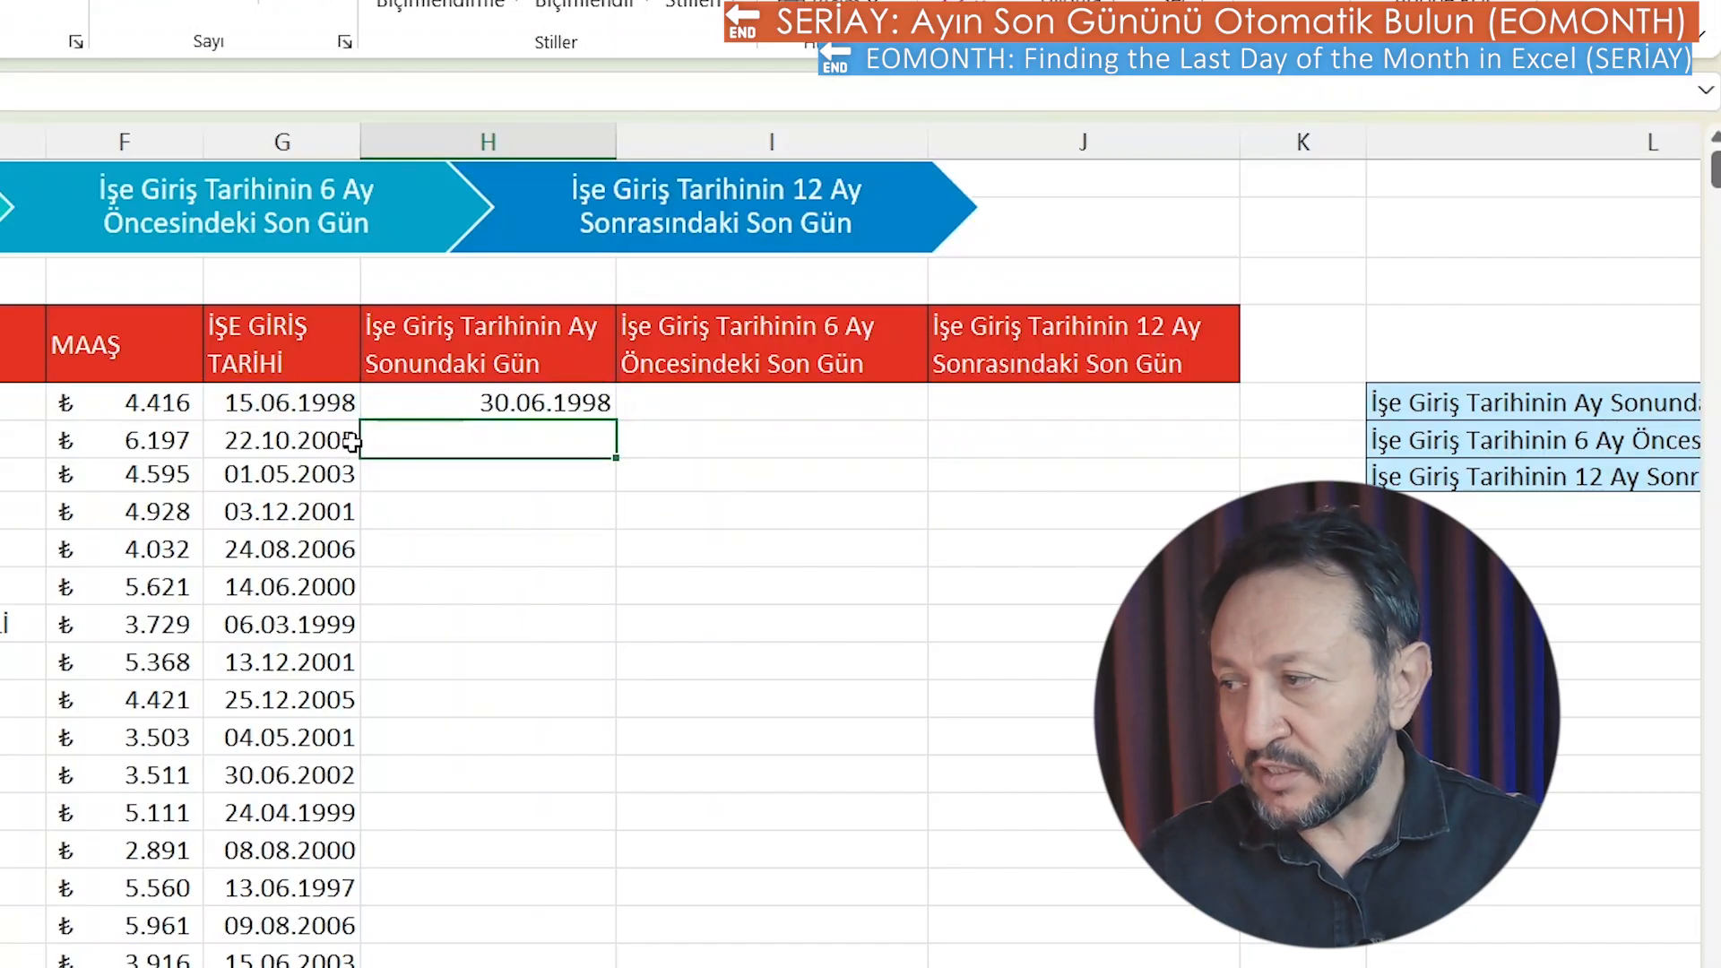
pyautogui.click(277, 402)
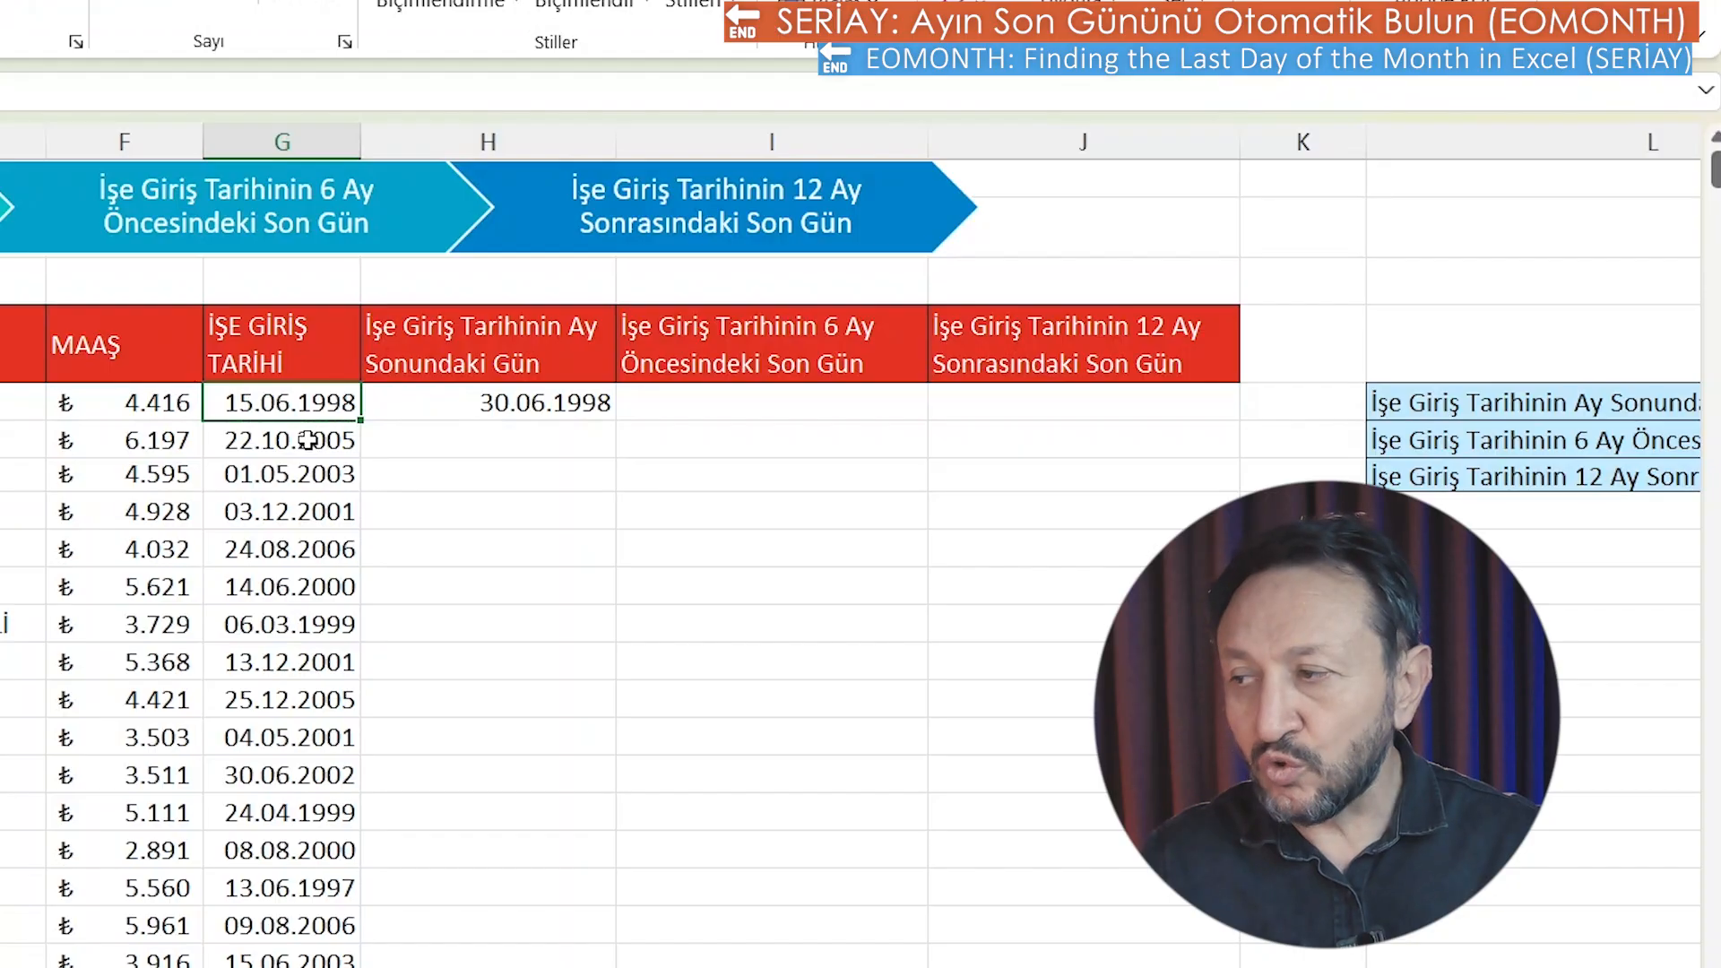
pyautogui.click(529, 404)
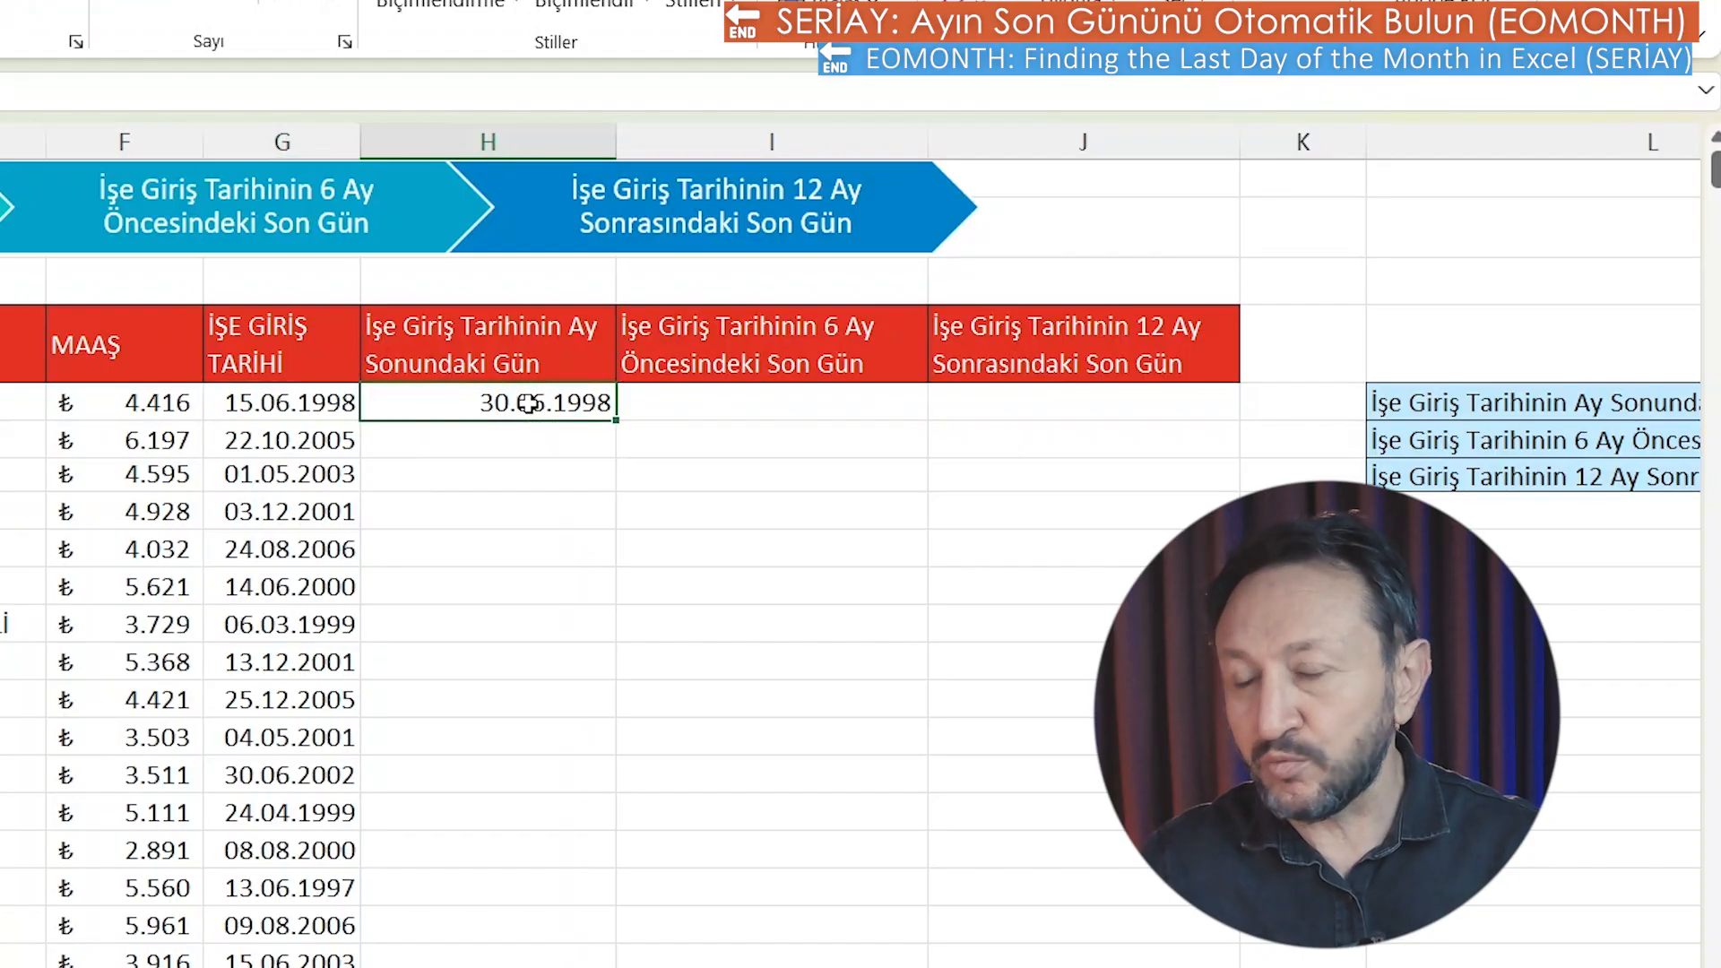
pyautogui.doubleClick(615, 421)
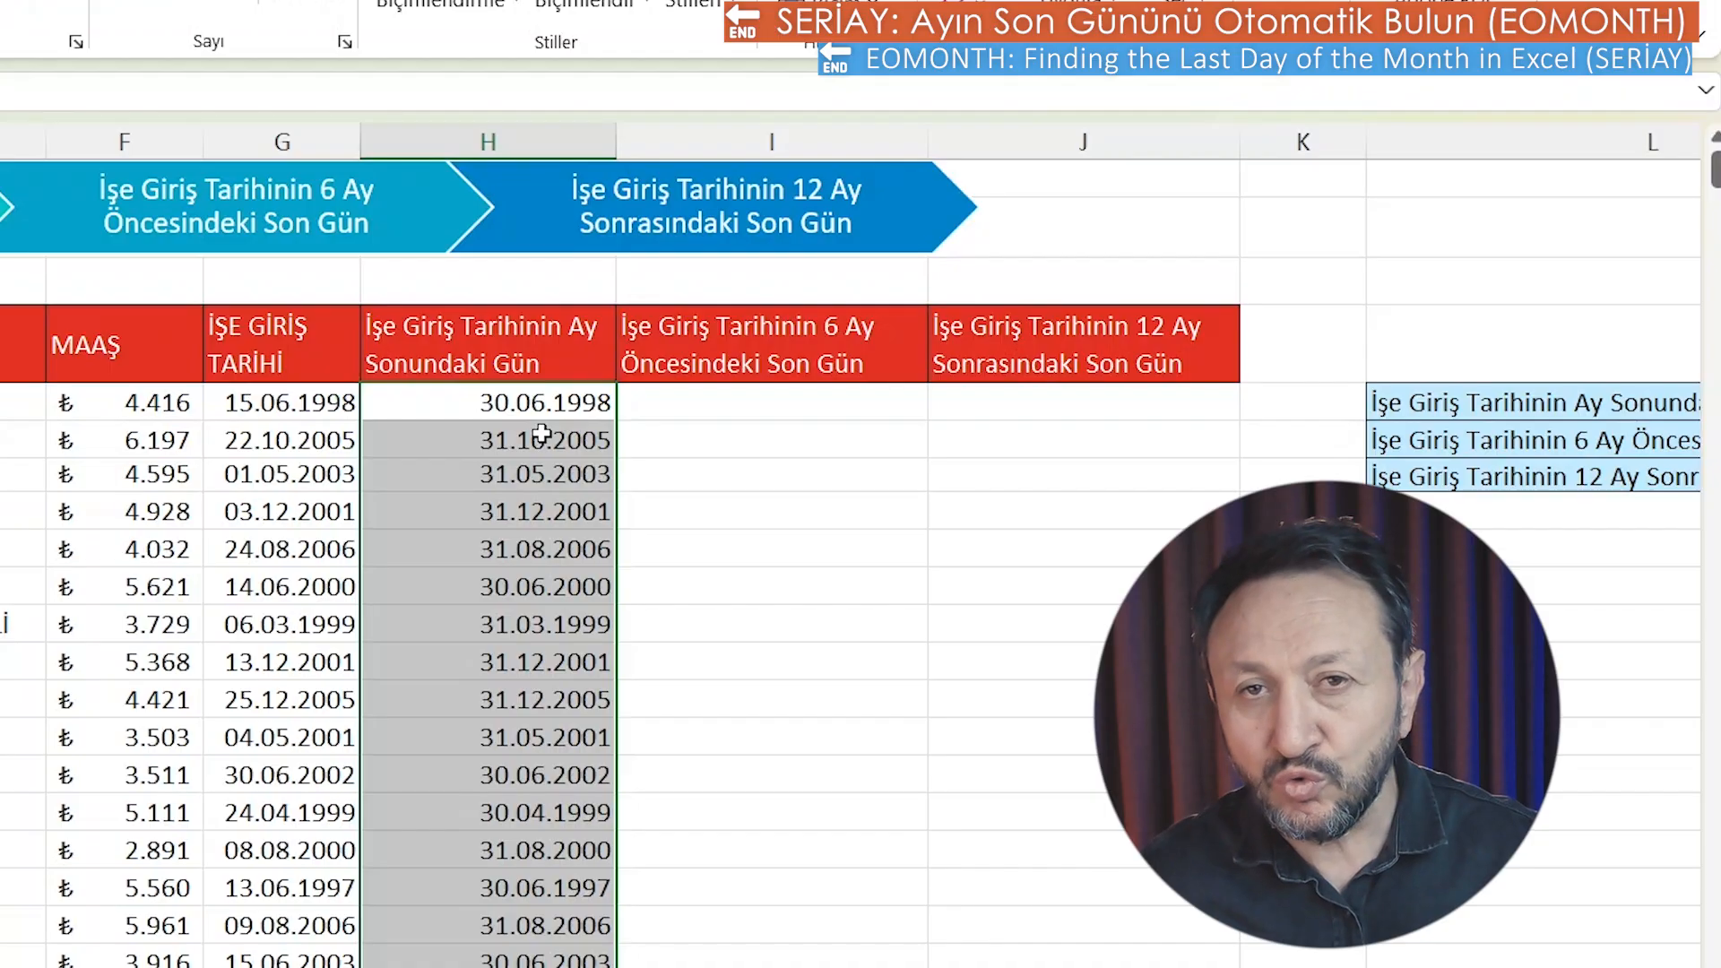
# Enter =SERİAY(G5;-6) in I5 for the month end 6 months before hiring and fill it down column I.
pyautogui.press('Right')
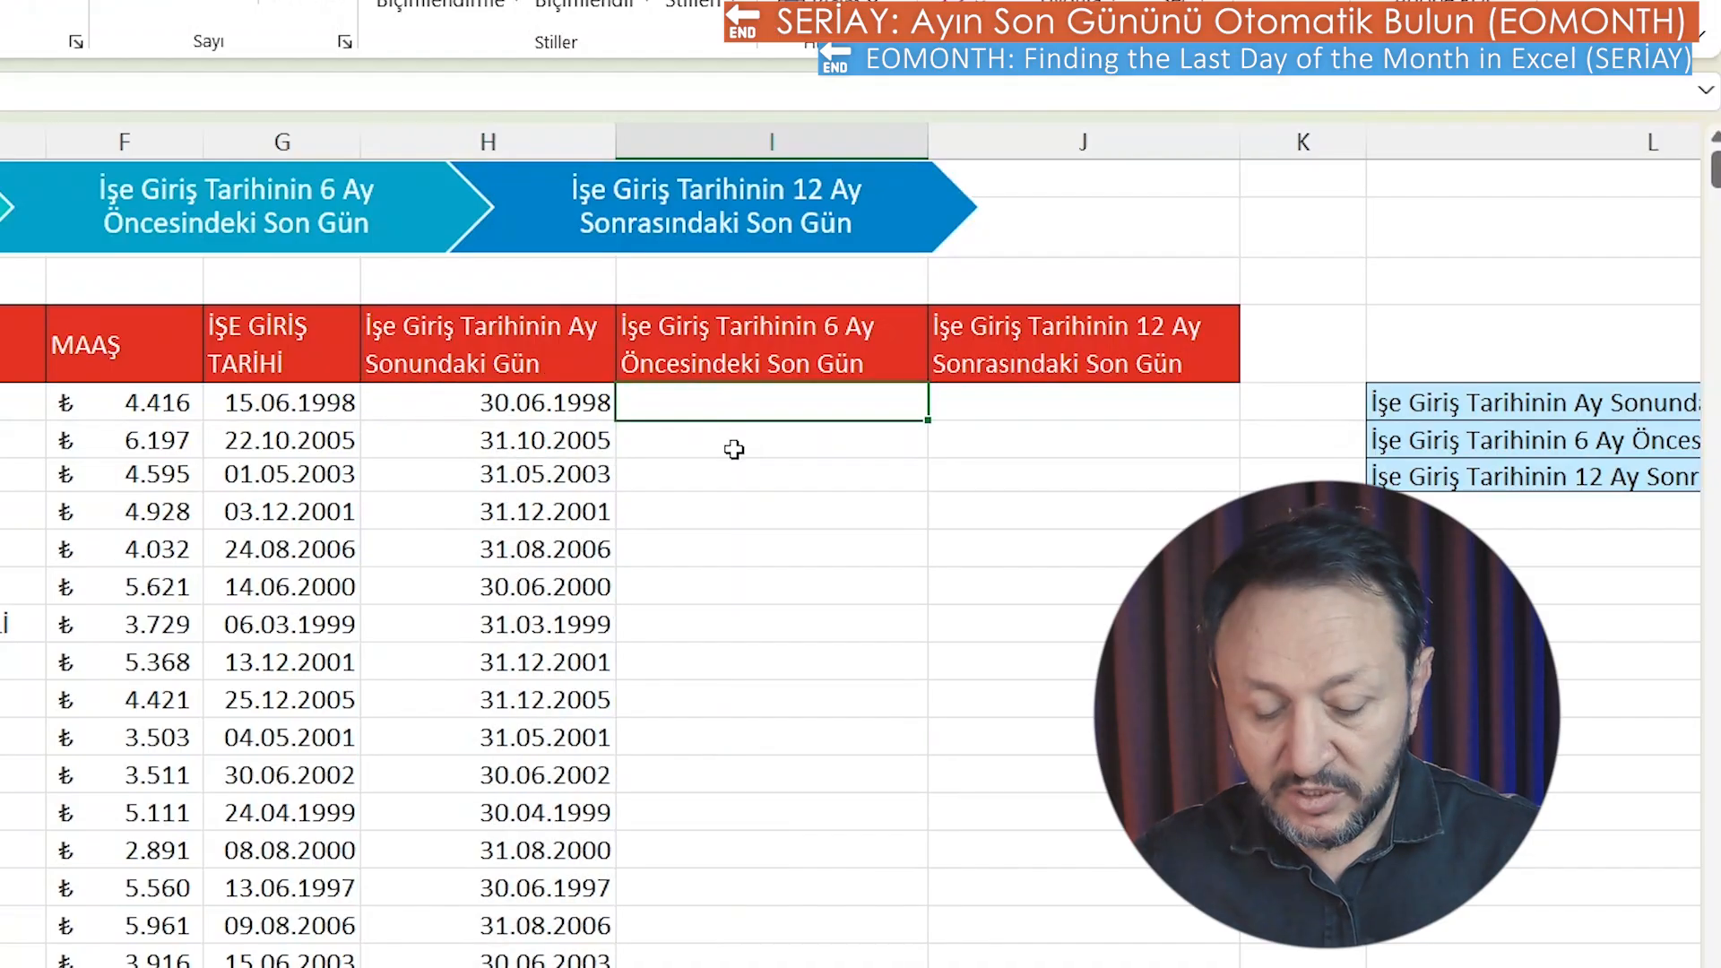
pyautogui.write('=seri')
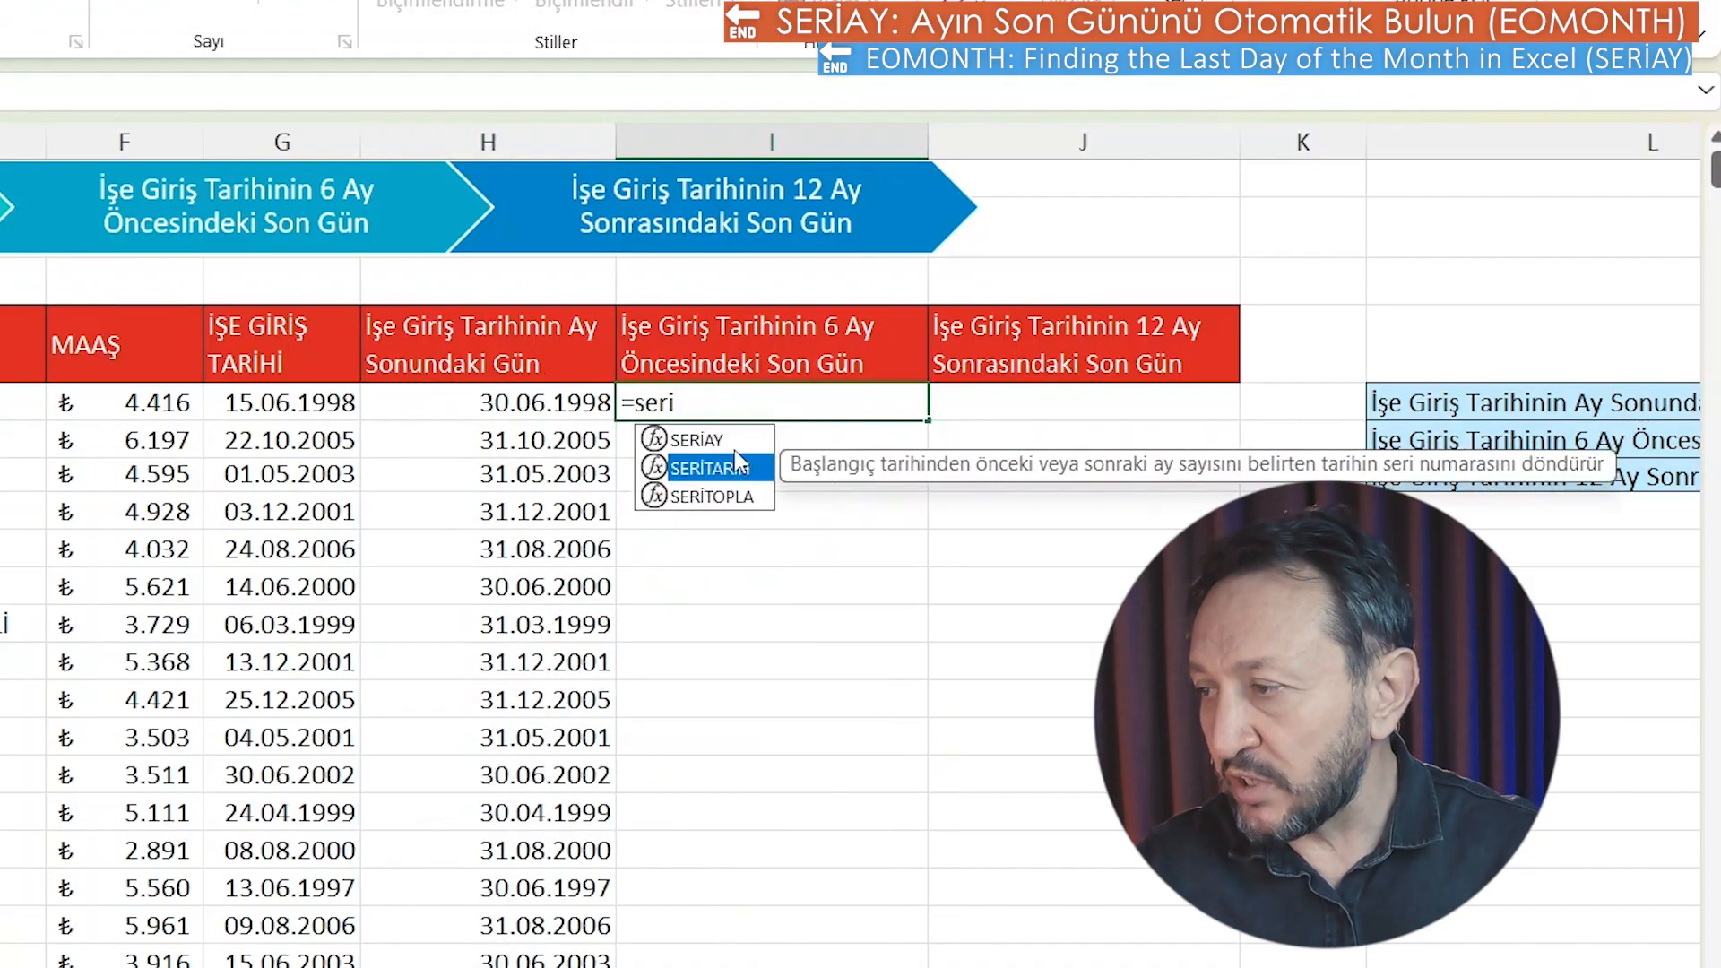
pyautogui.doubleClick(703, 439)
pyautogui.click(260, 405)
pyautogui.write(';')
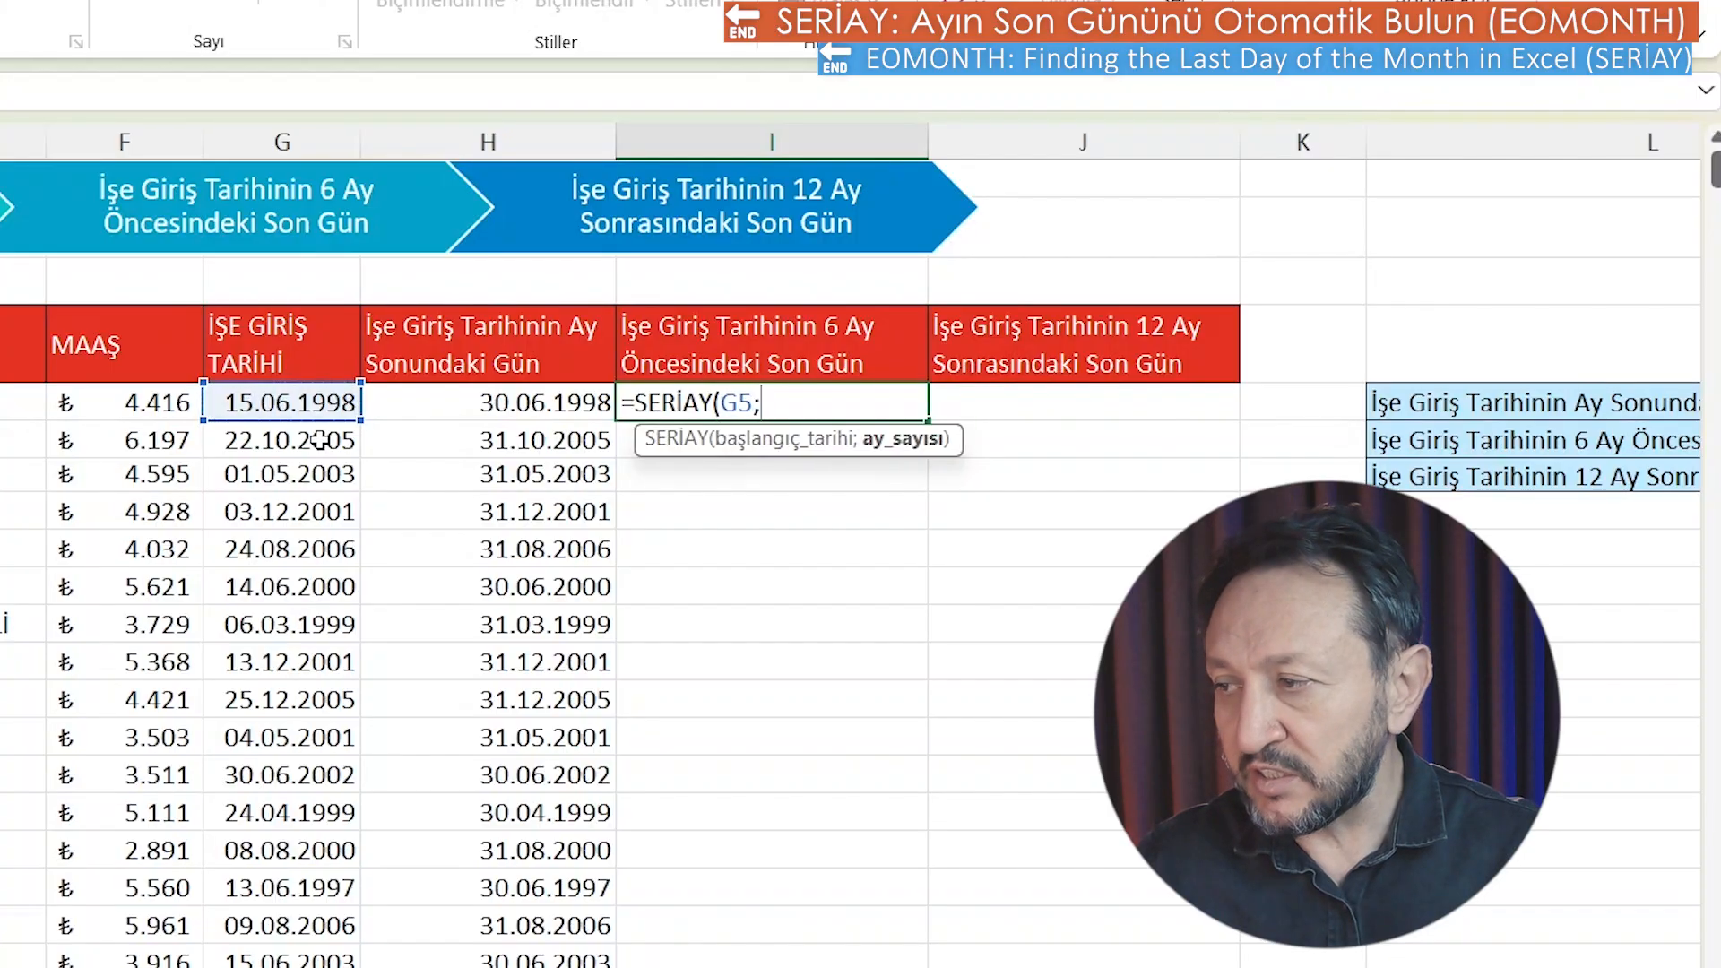
pyautogui.write('-6')
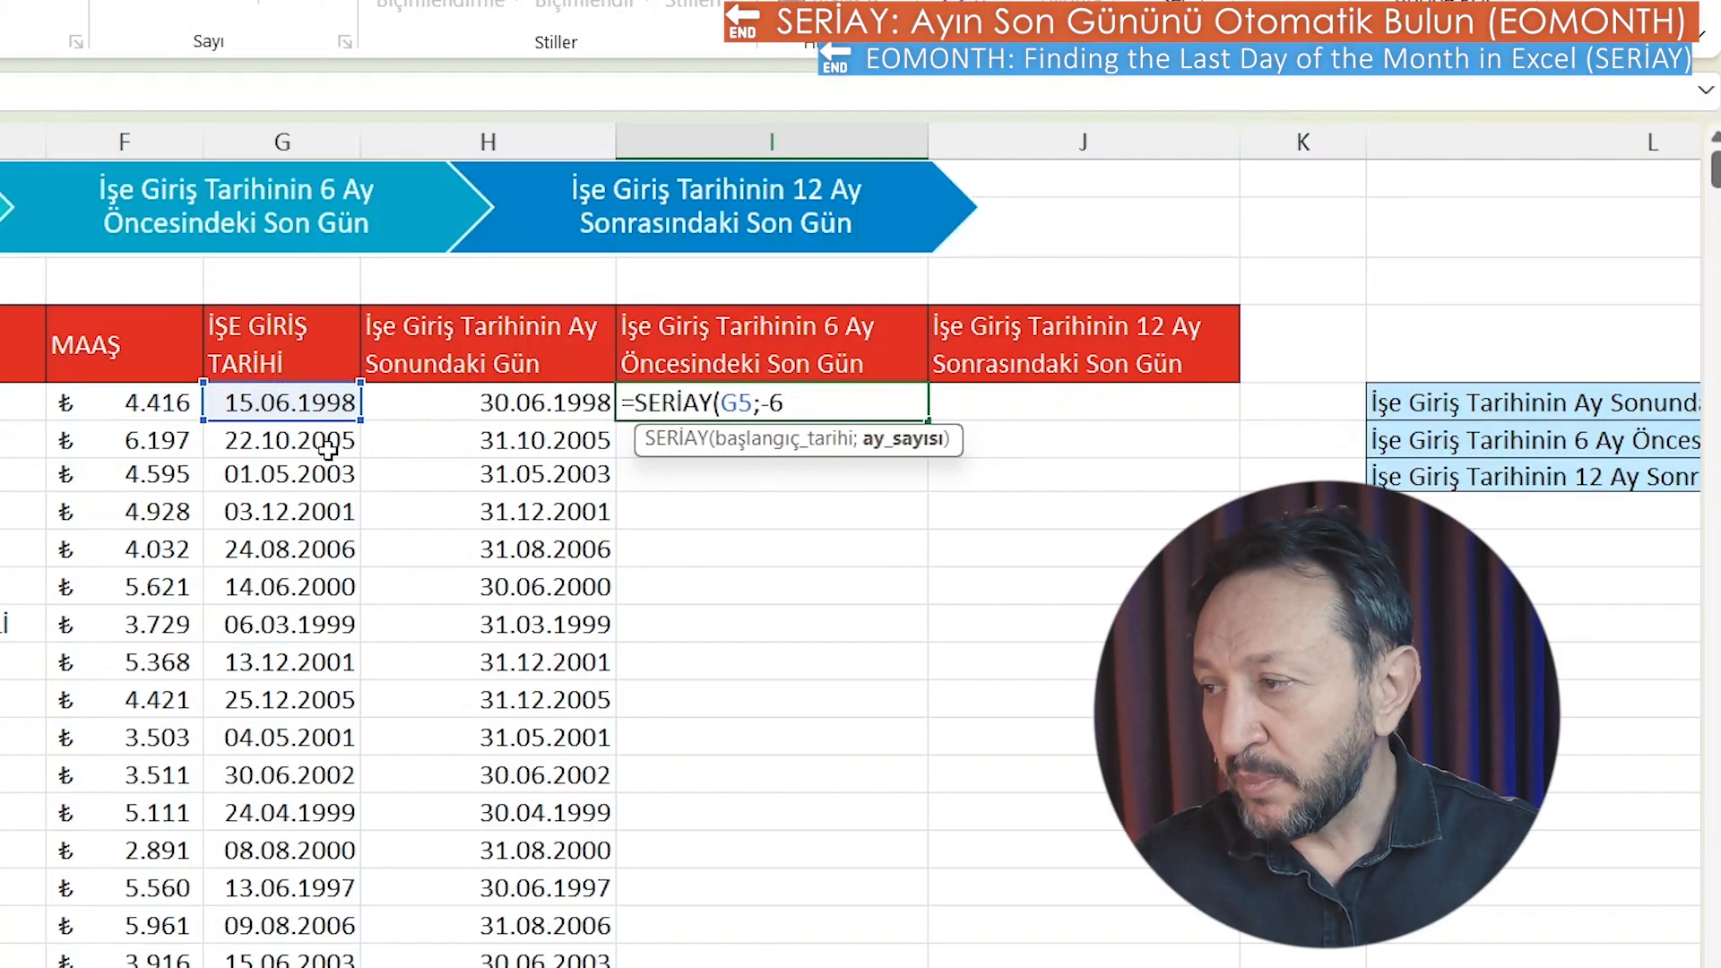
pyautogui.press('Return')
pyautogui.click(283, 409)
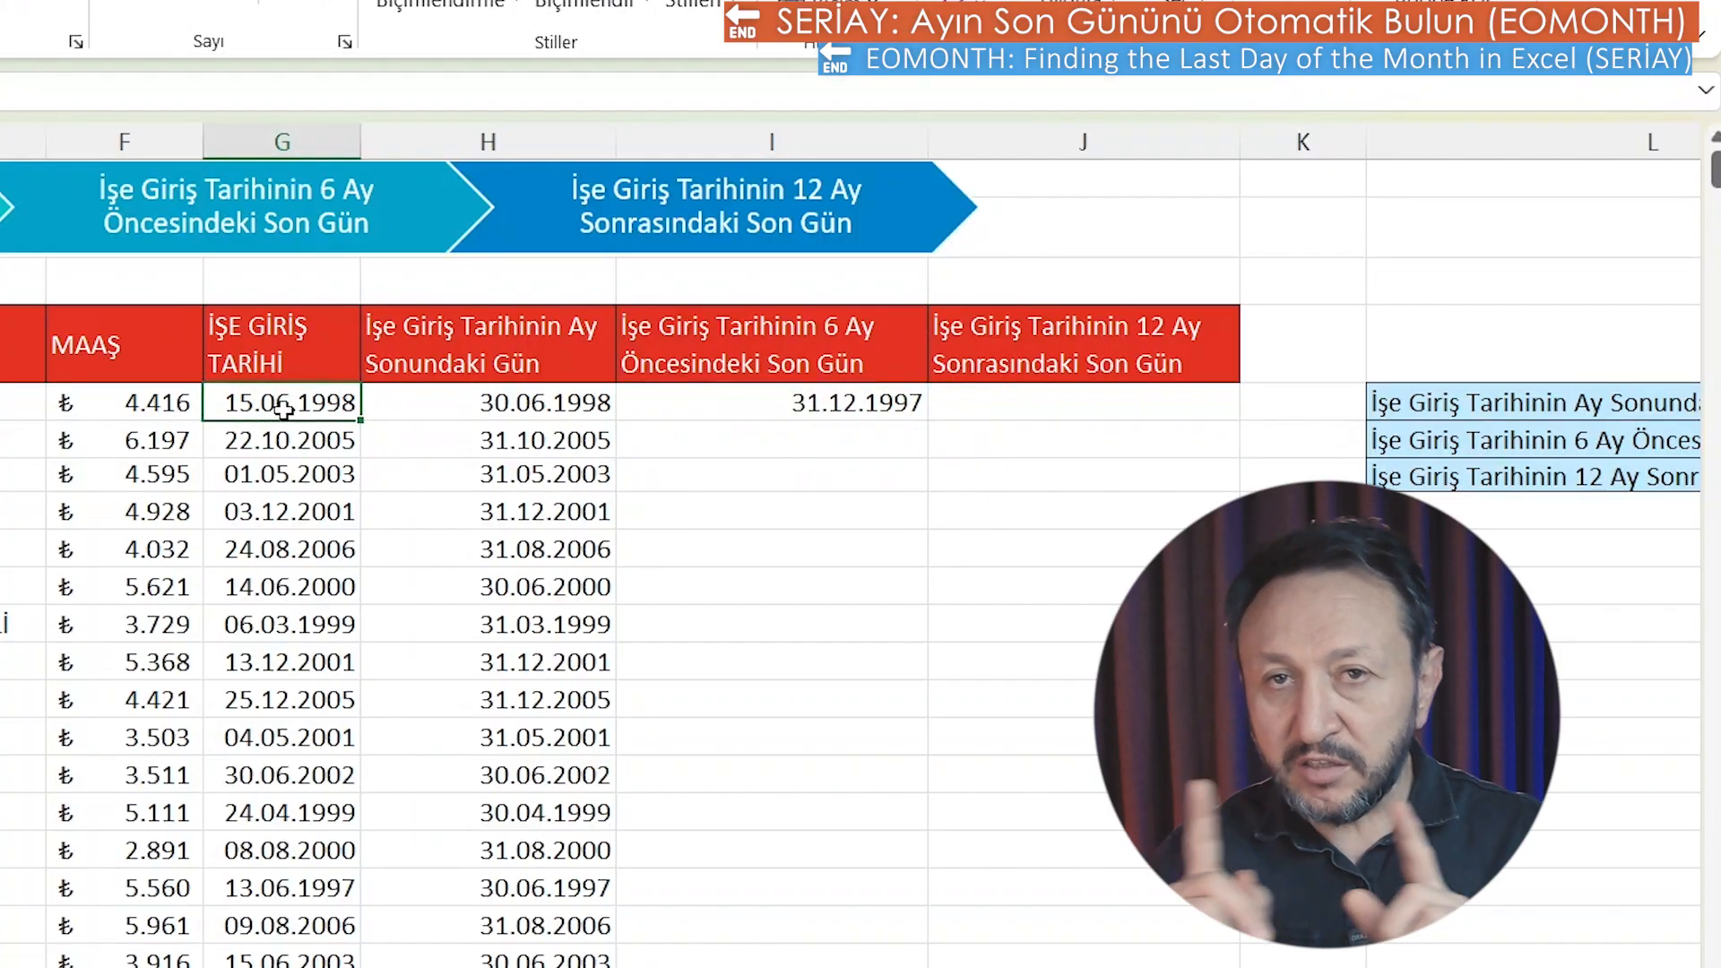
pyautogui.click(794, 403)
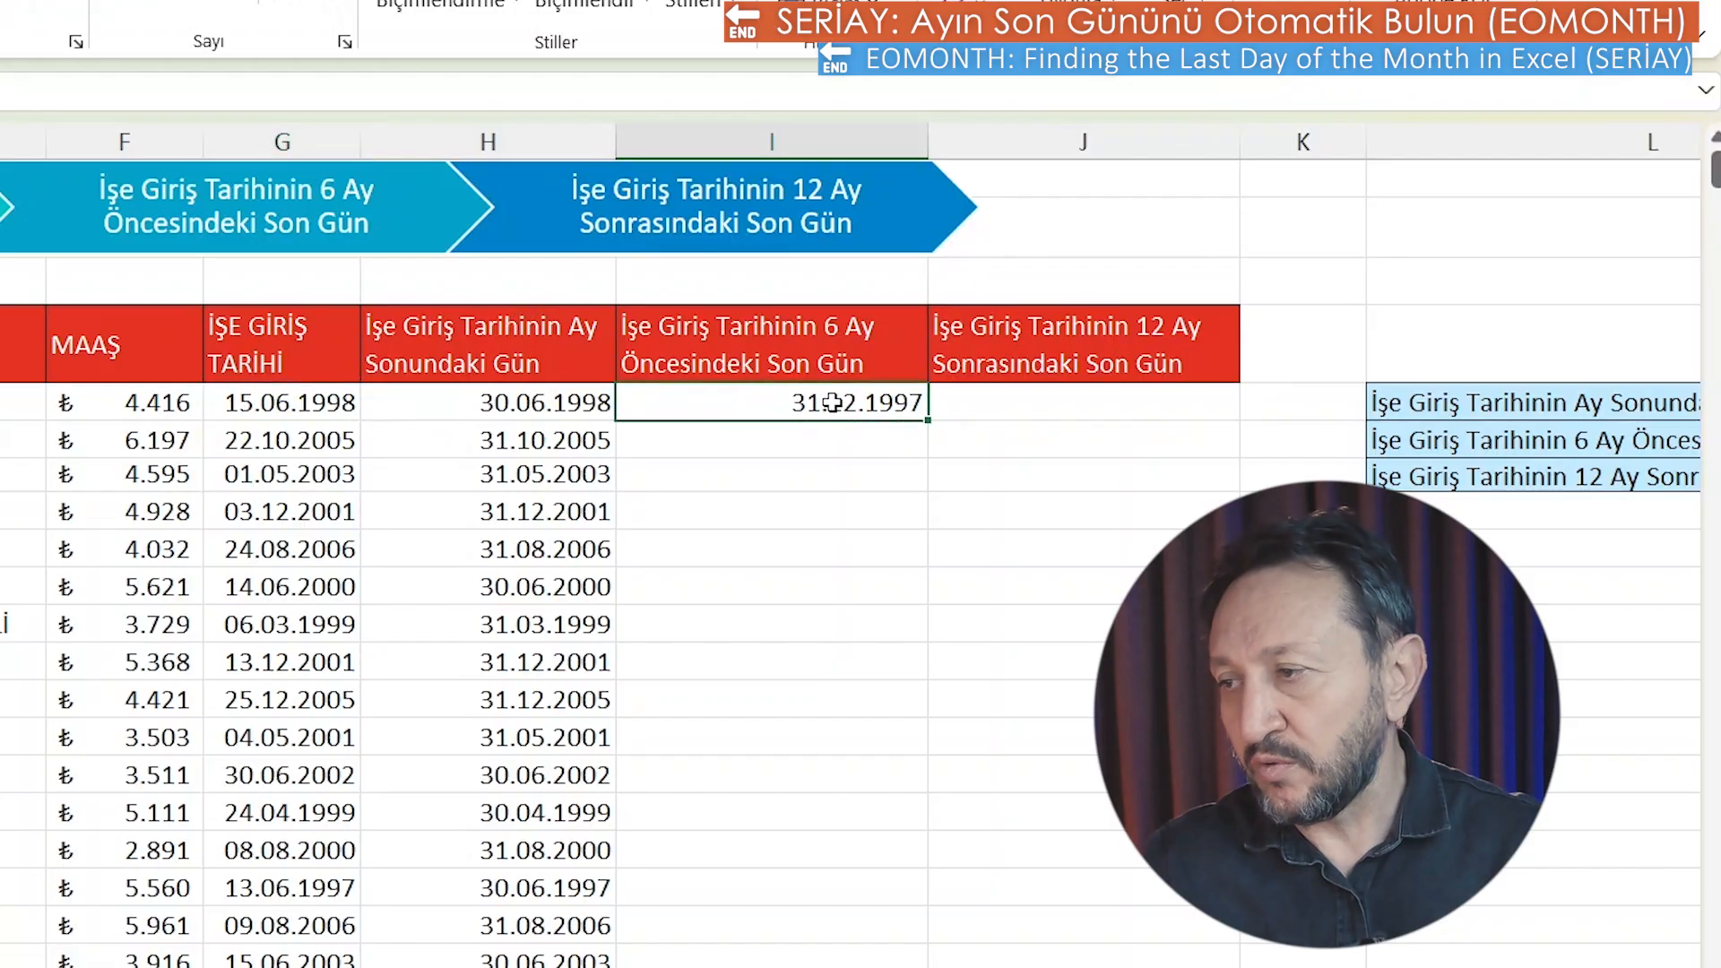
pyautogui.doubleClick(927, 419)
# Enter =SERİAY(G5;12) in J5 for the month end 12 months after hiring and fill it down column J.
pyautogui.click(1006, 410)
pyautogui.write('=seri')
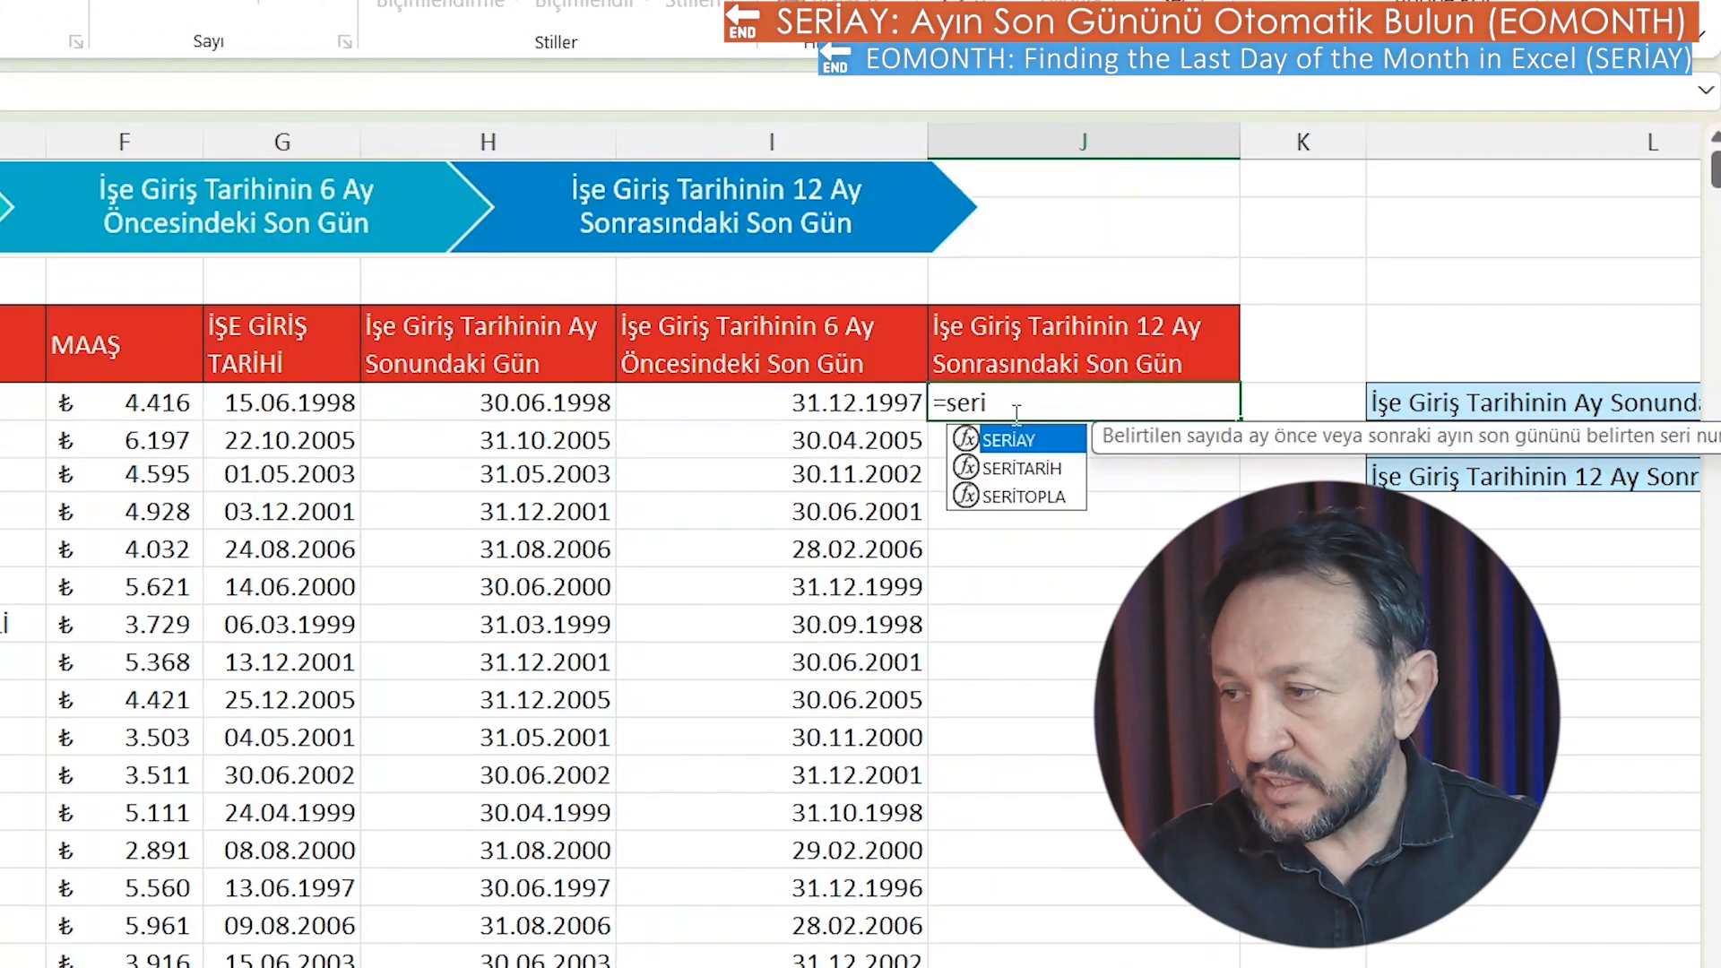
pyautogui.press('Tab')
pyautogui.click(285, 405)
pyautogui.write(';')
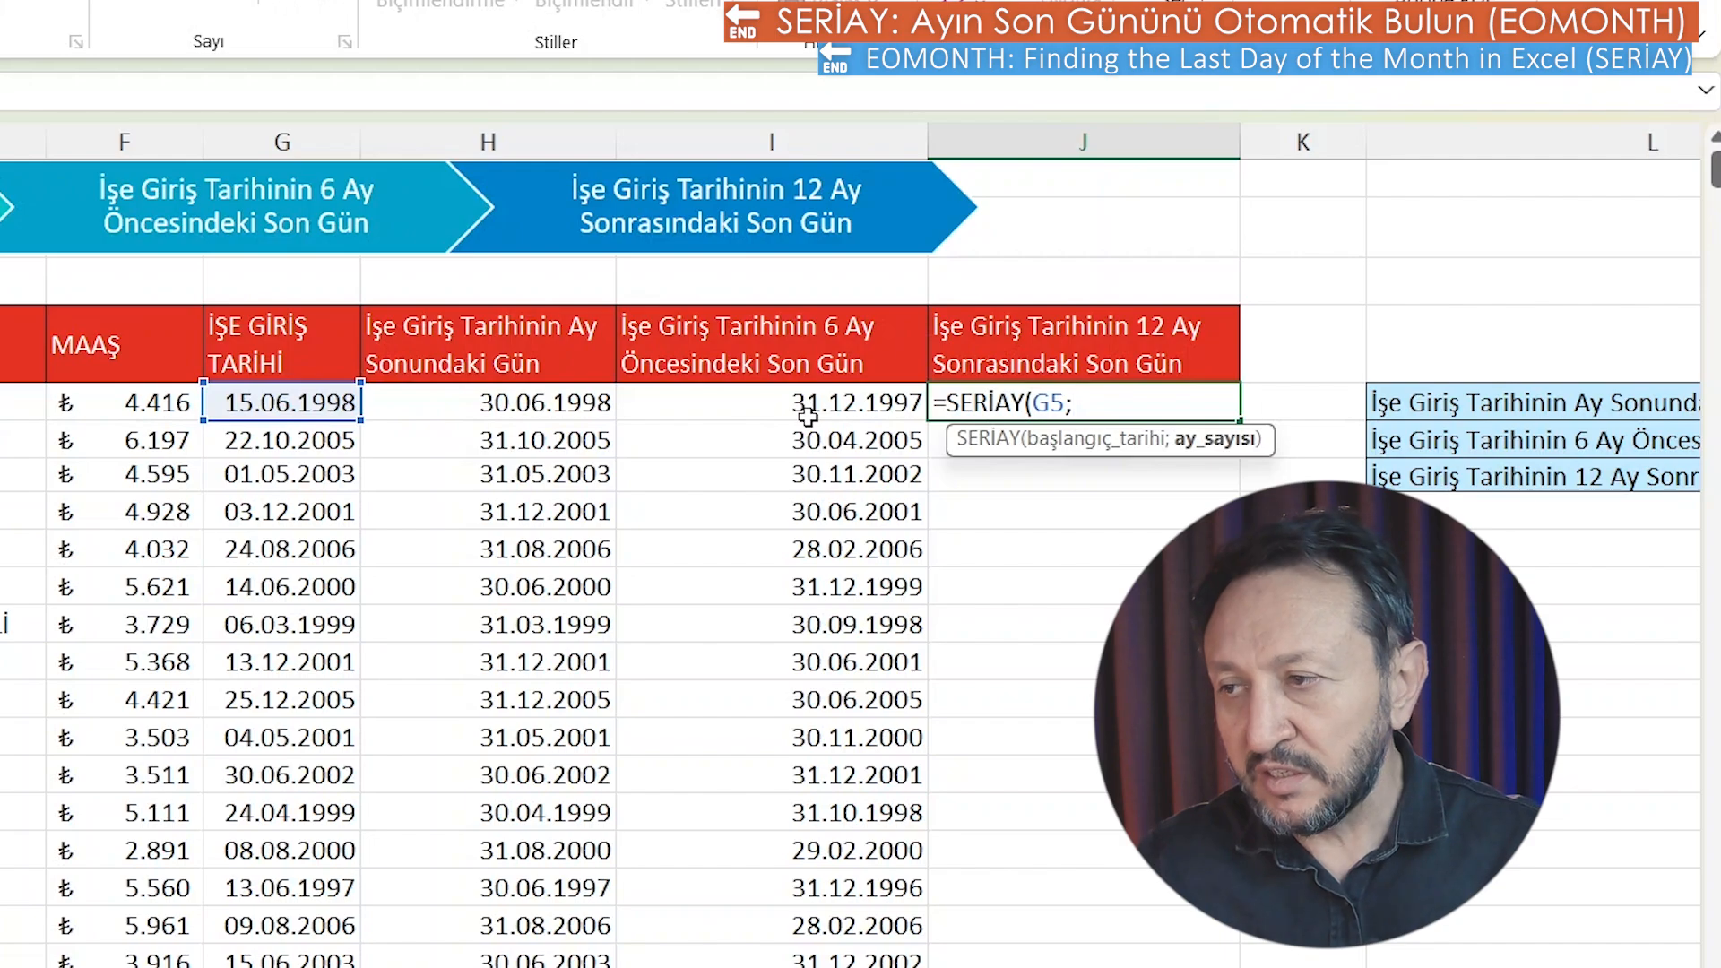
pyautogui.write('12')
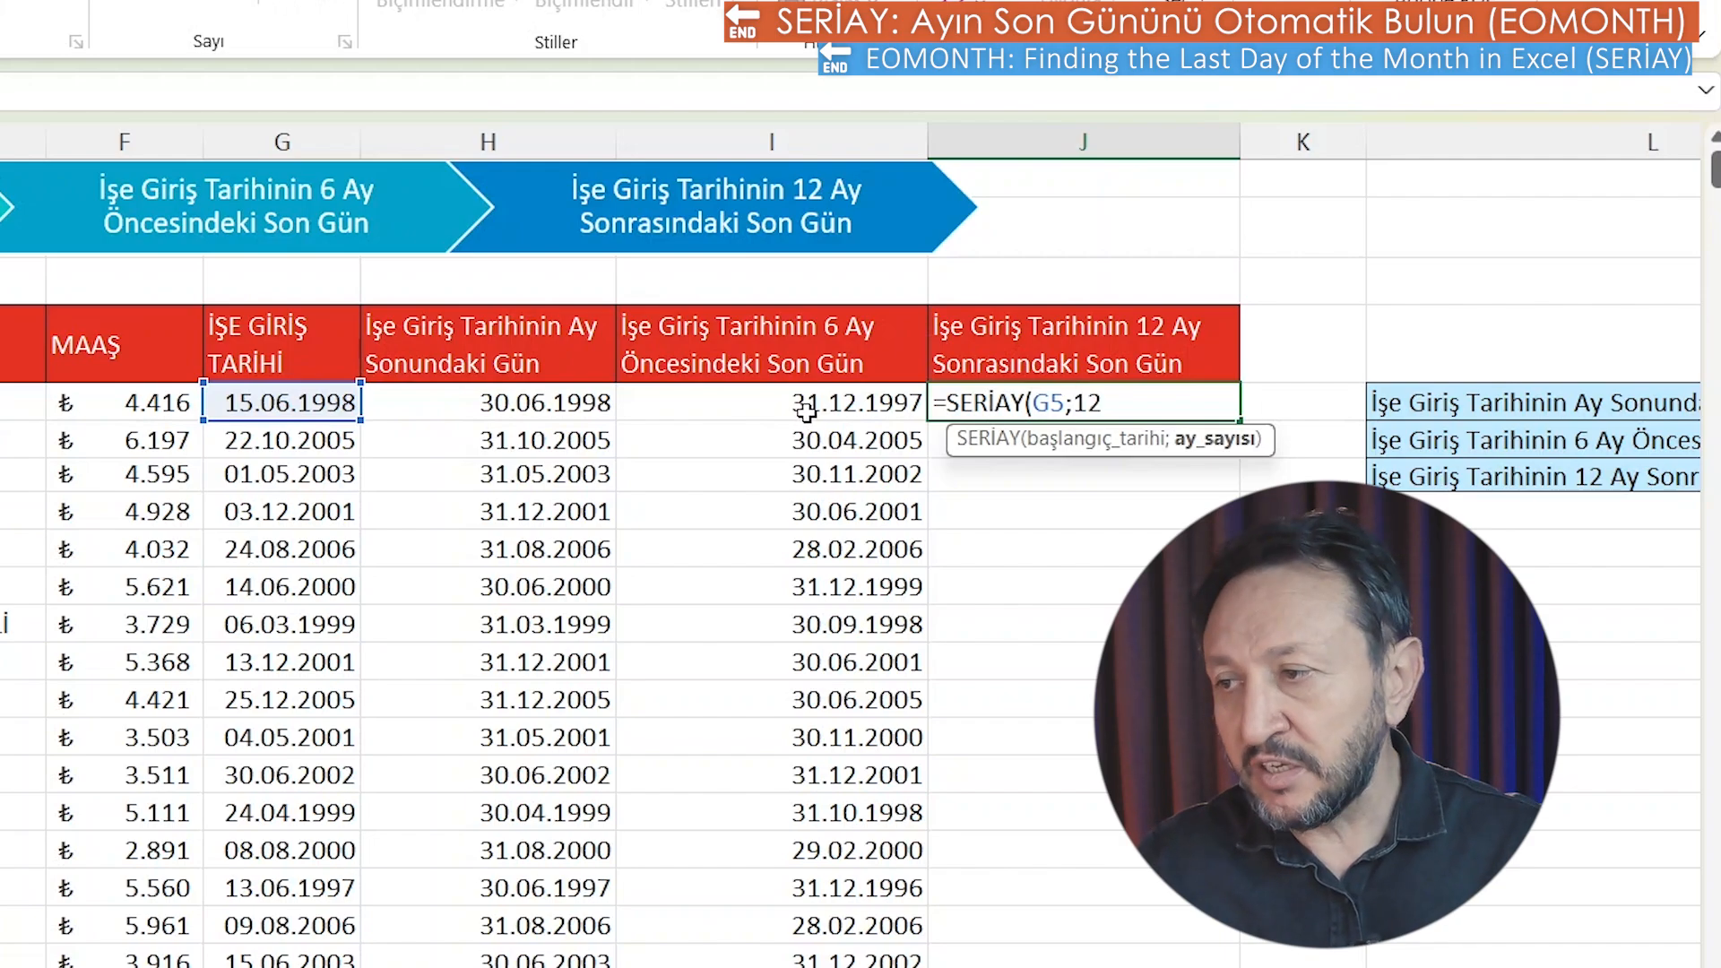
pyautogui.press('Return')
pyautogui.click(1006, 412)
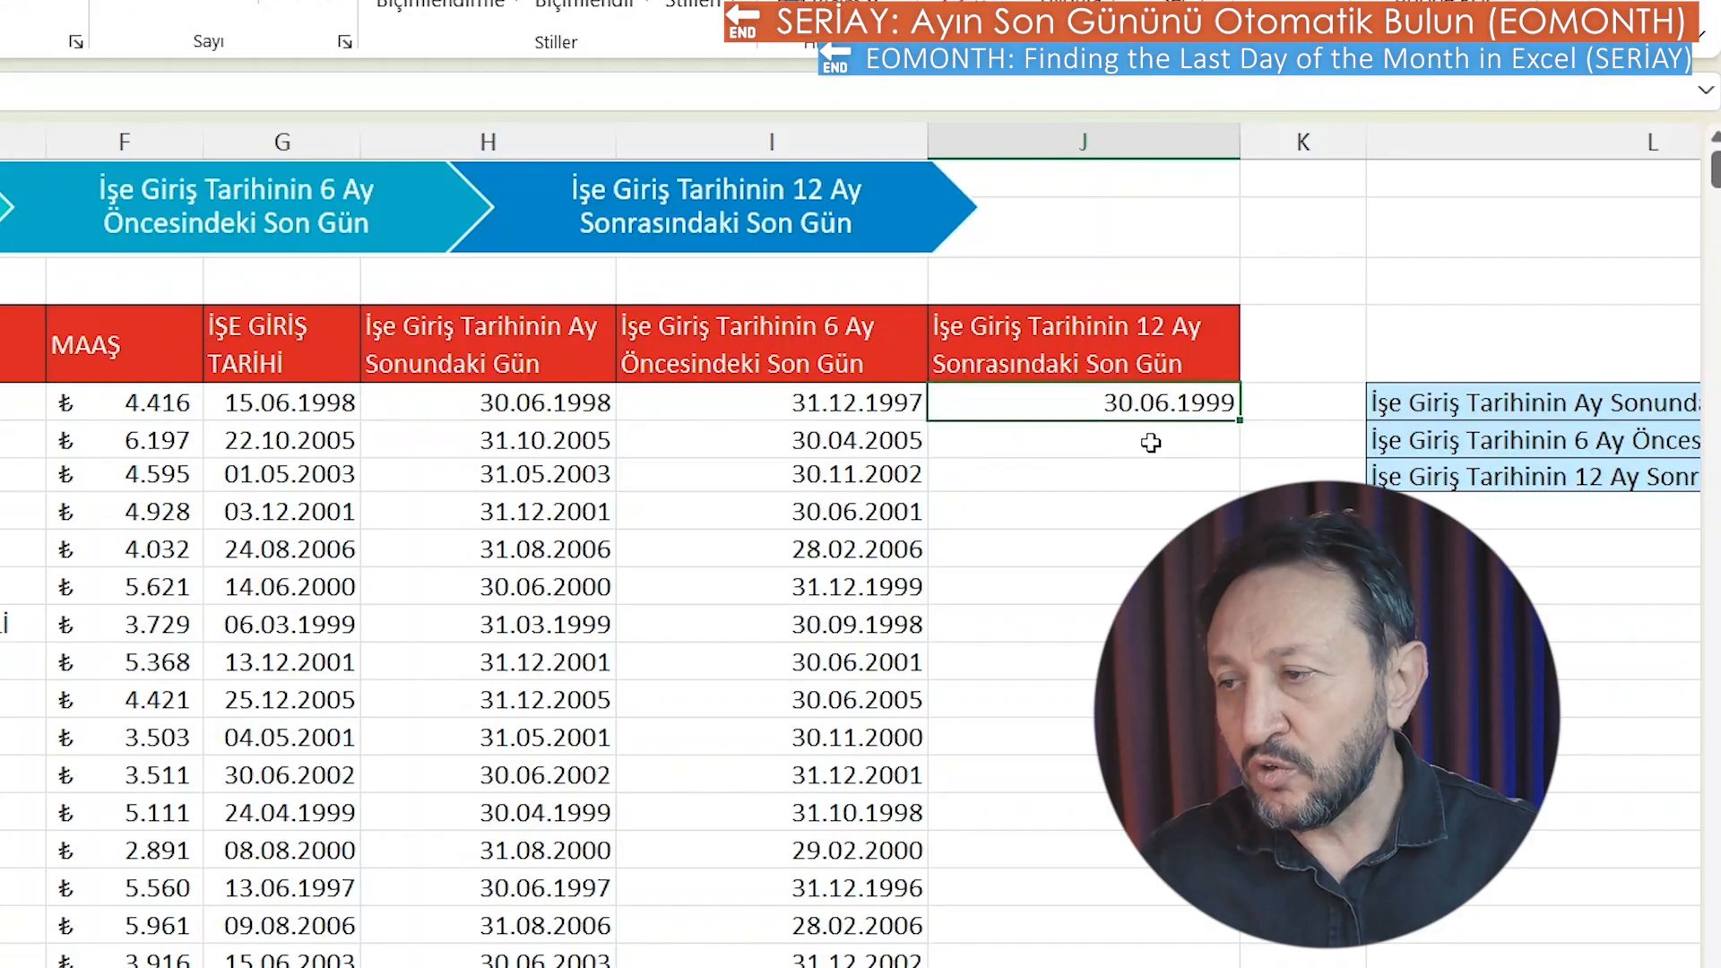
pyautogui.doubleClick(1235, 422)
pyautogui.click(1154, 432)
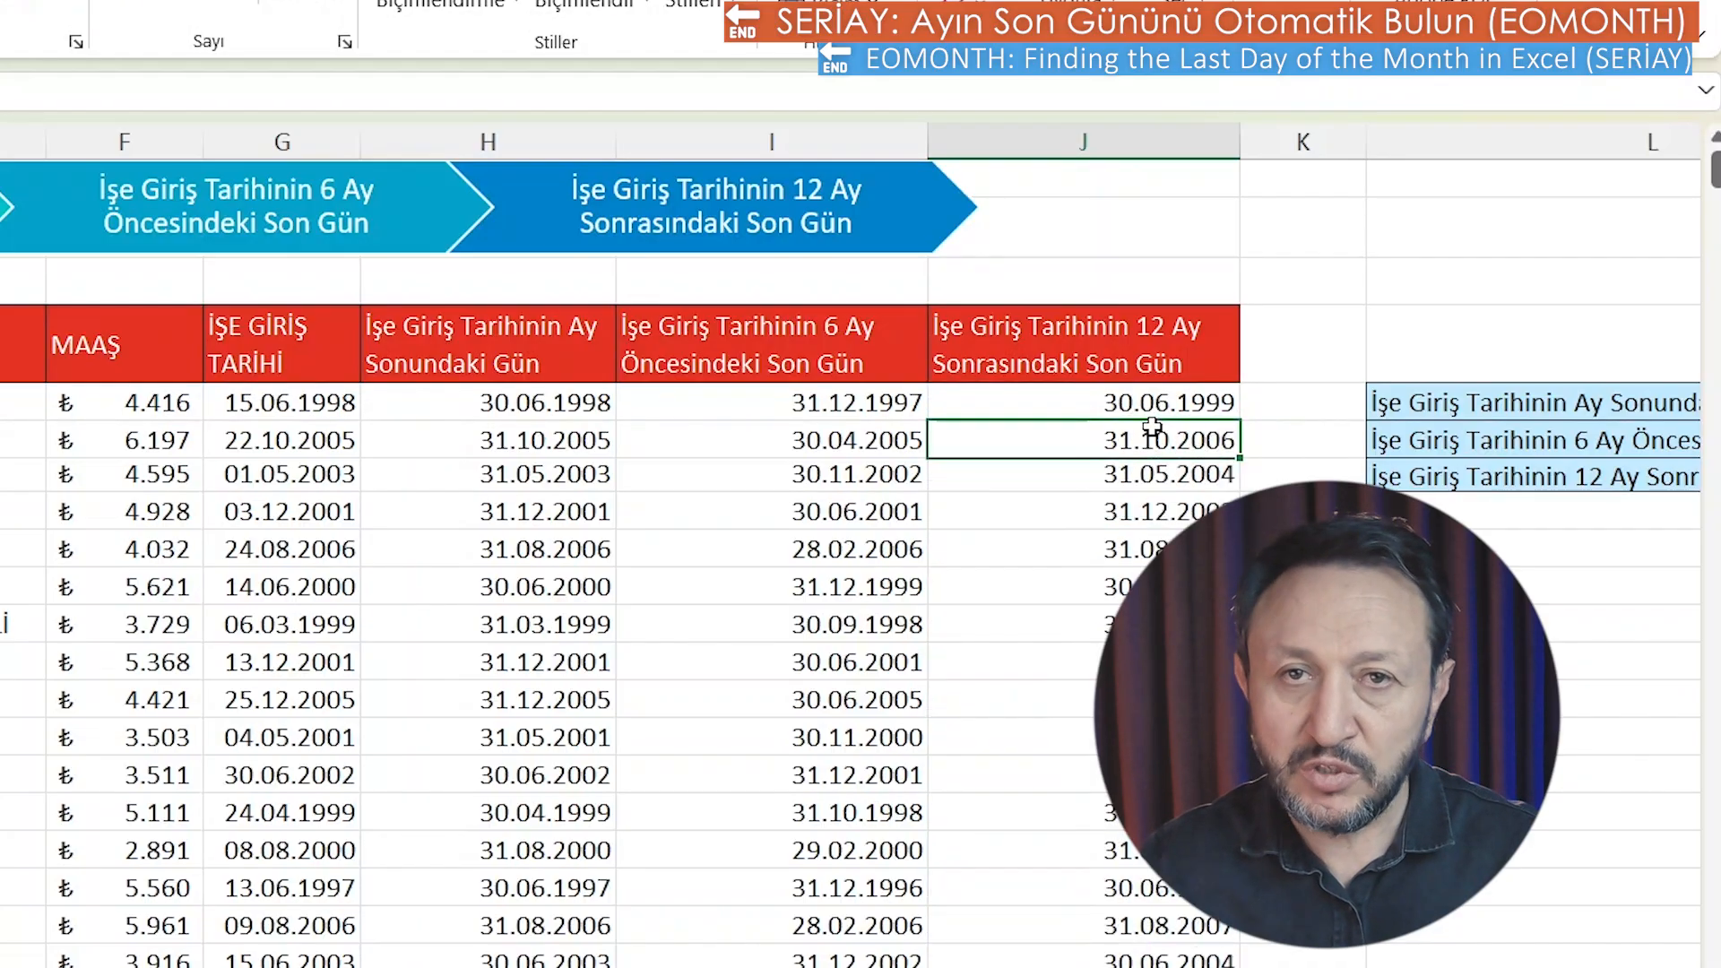
pyautogui.click(1000, 480)
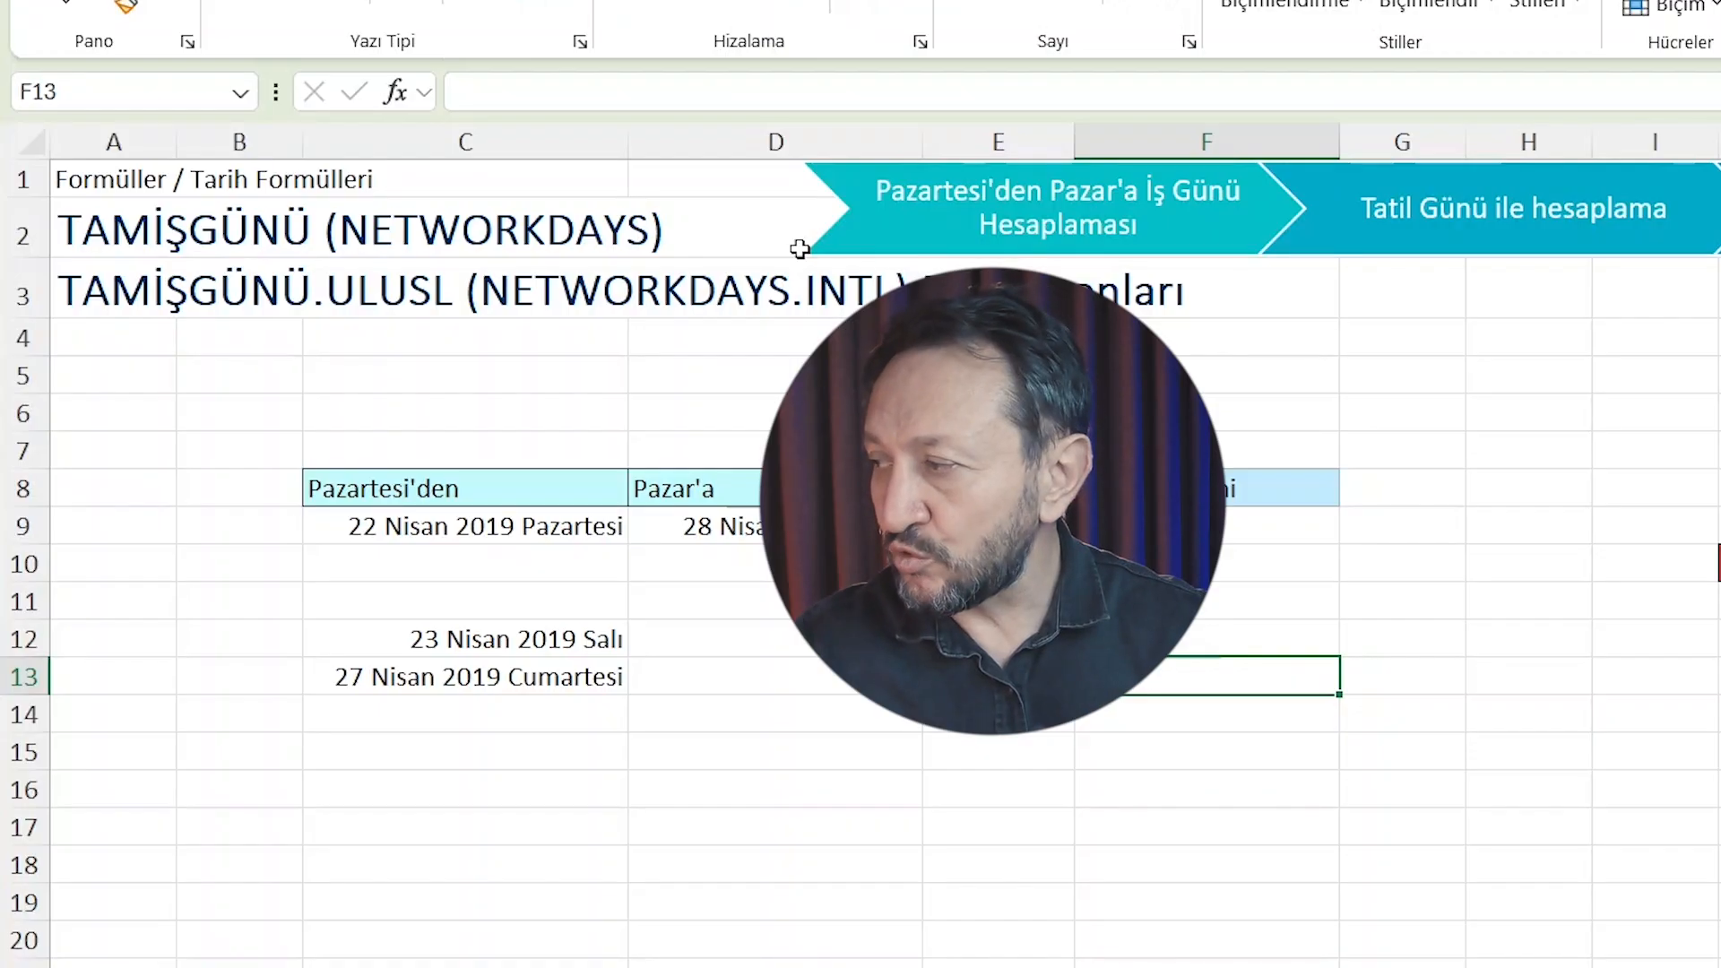
# On the TAMİŞGÜNÜ (NETWORKDAYS) sheet, review the function titles and the start and end date cells C9 and D9.
pyautogui.click(213, 244)
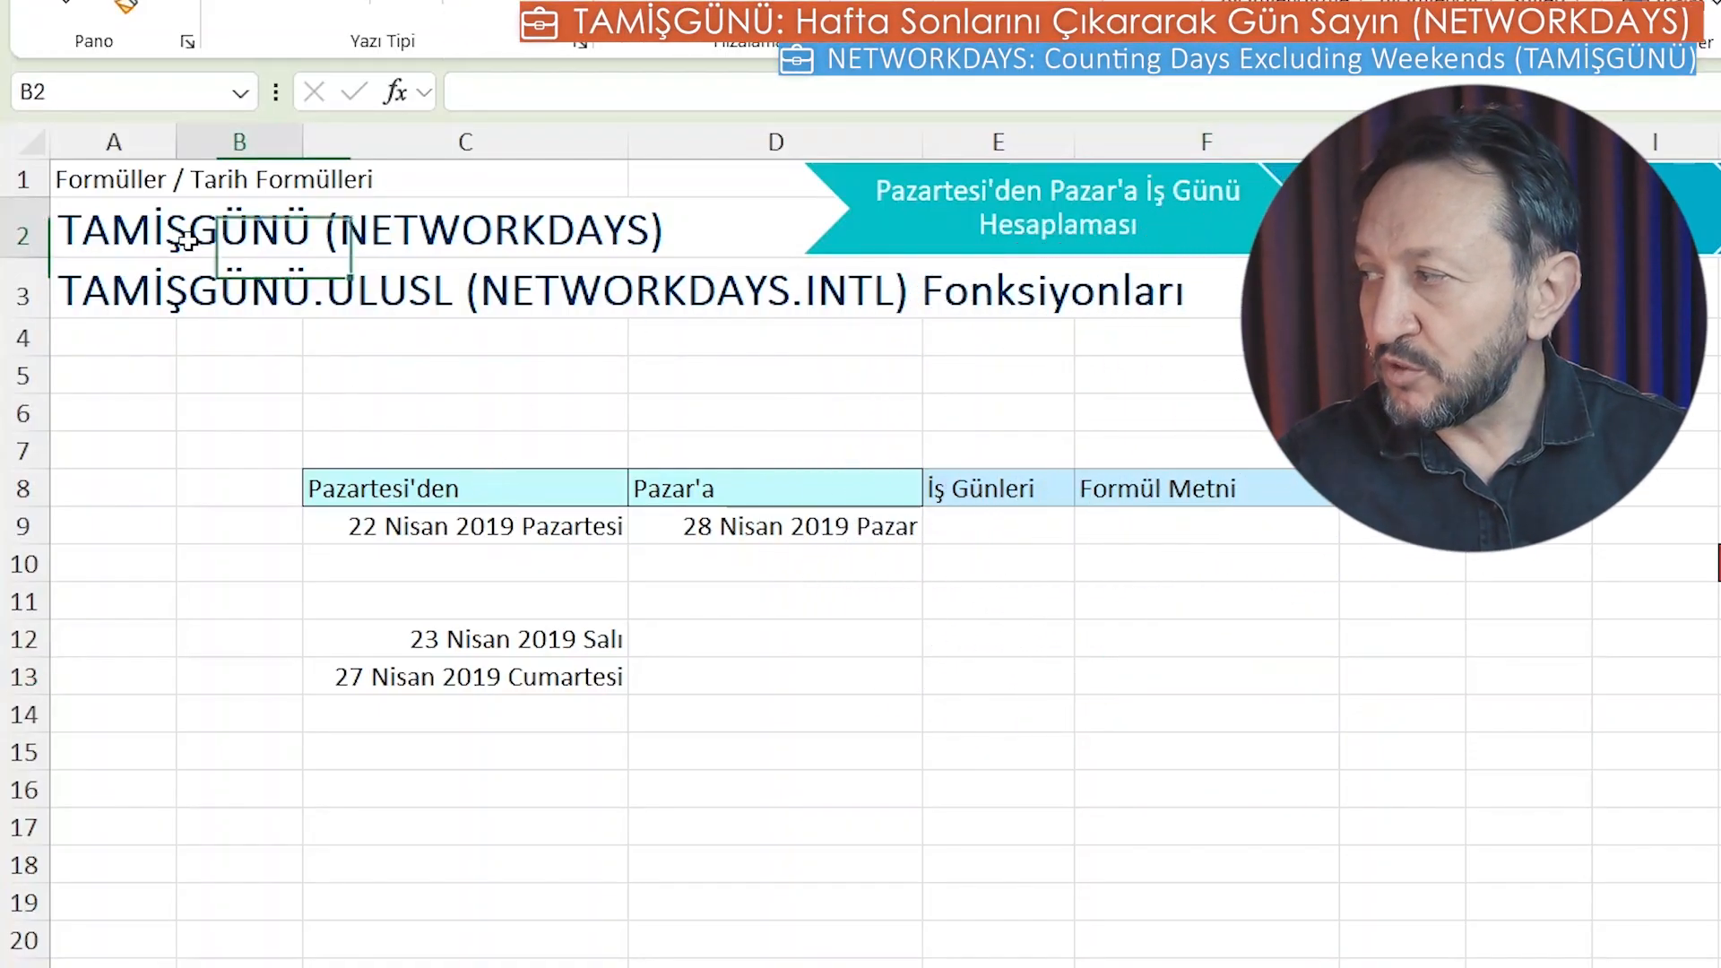
pyautogui.click(166, 298)
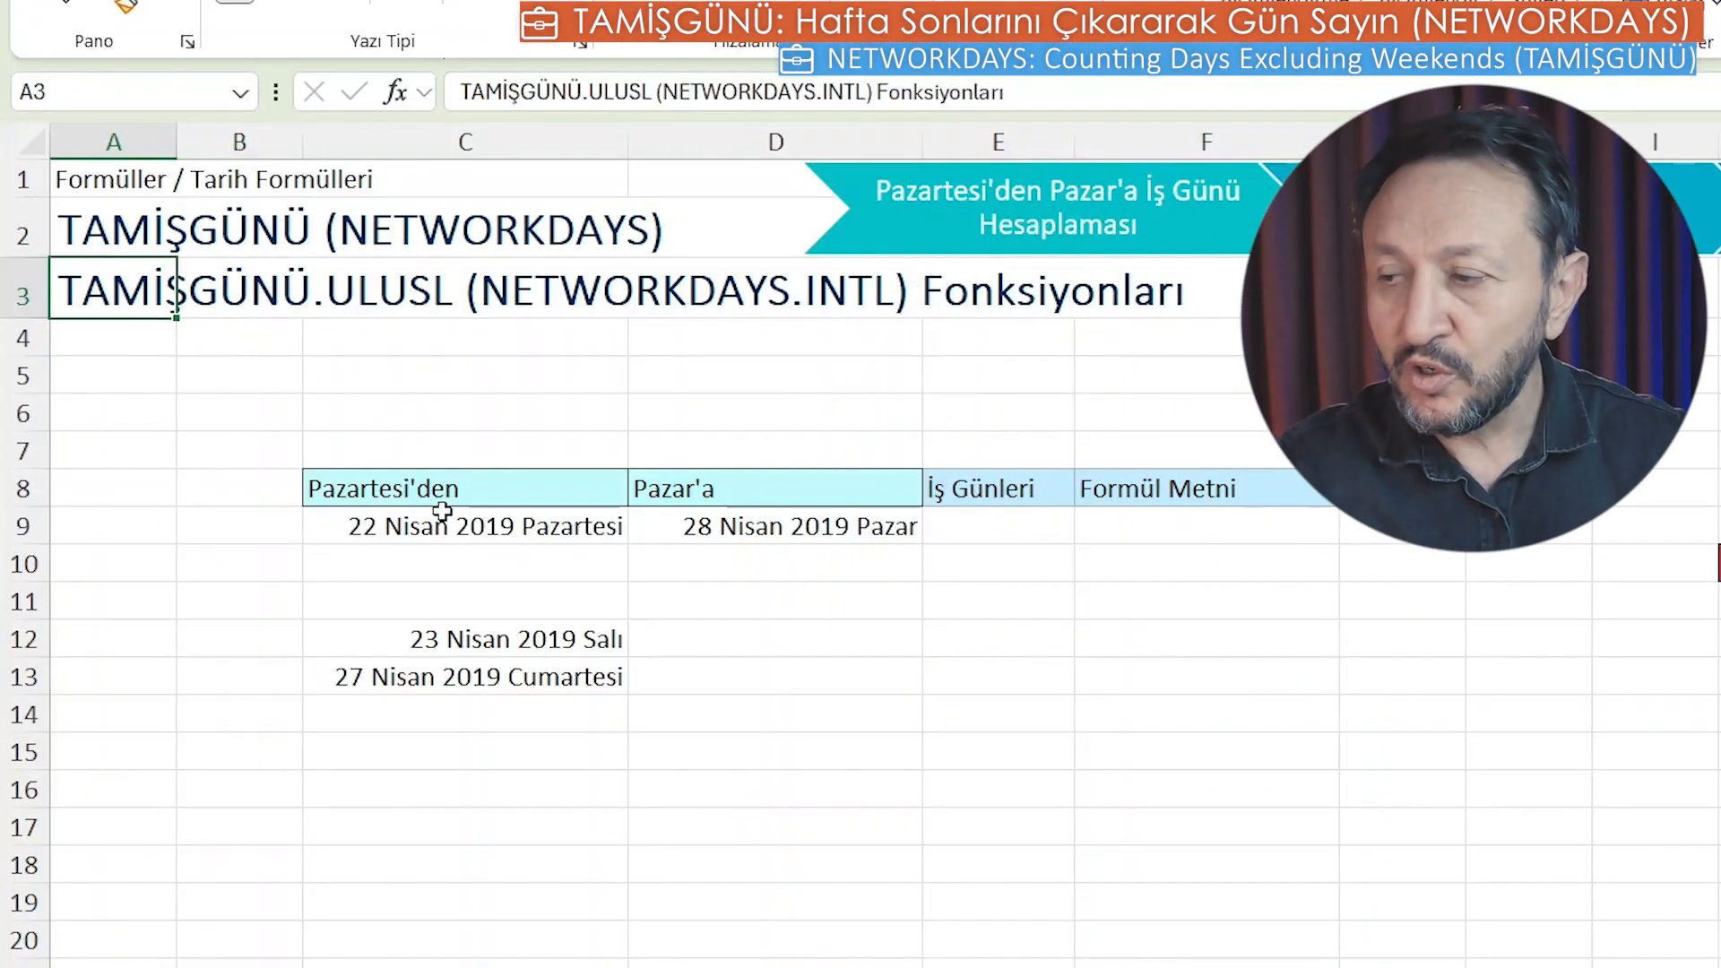
pyautogui.click(981, 531)
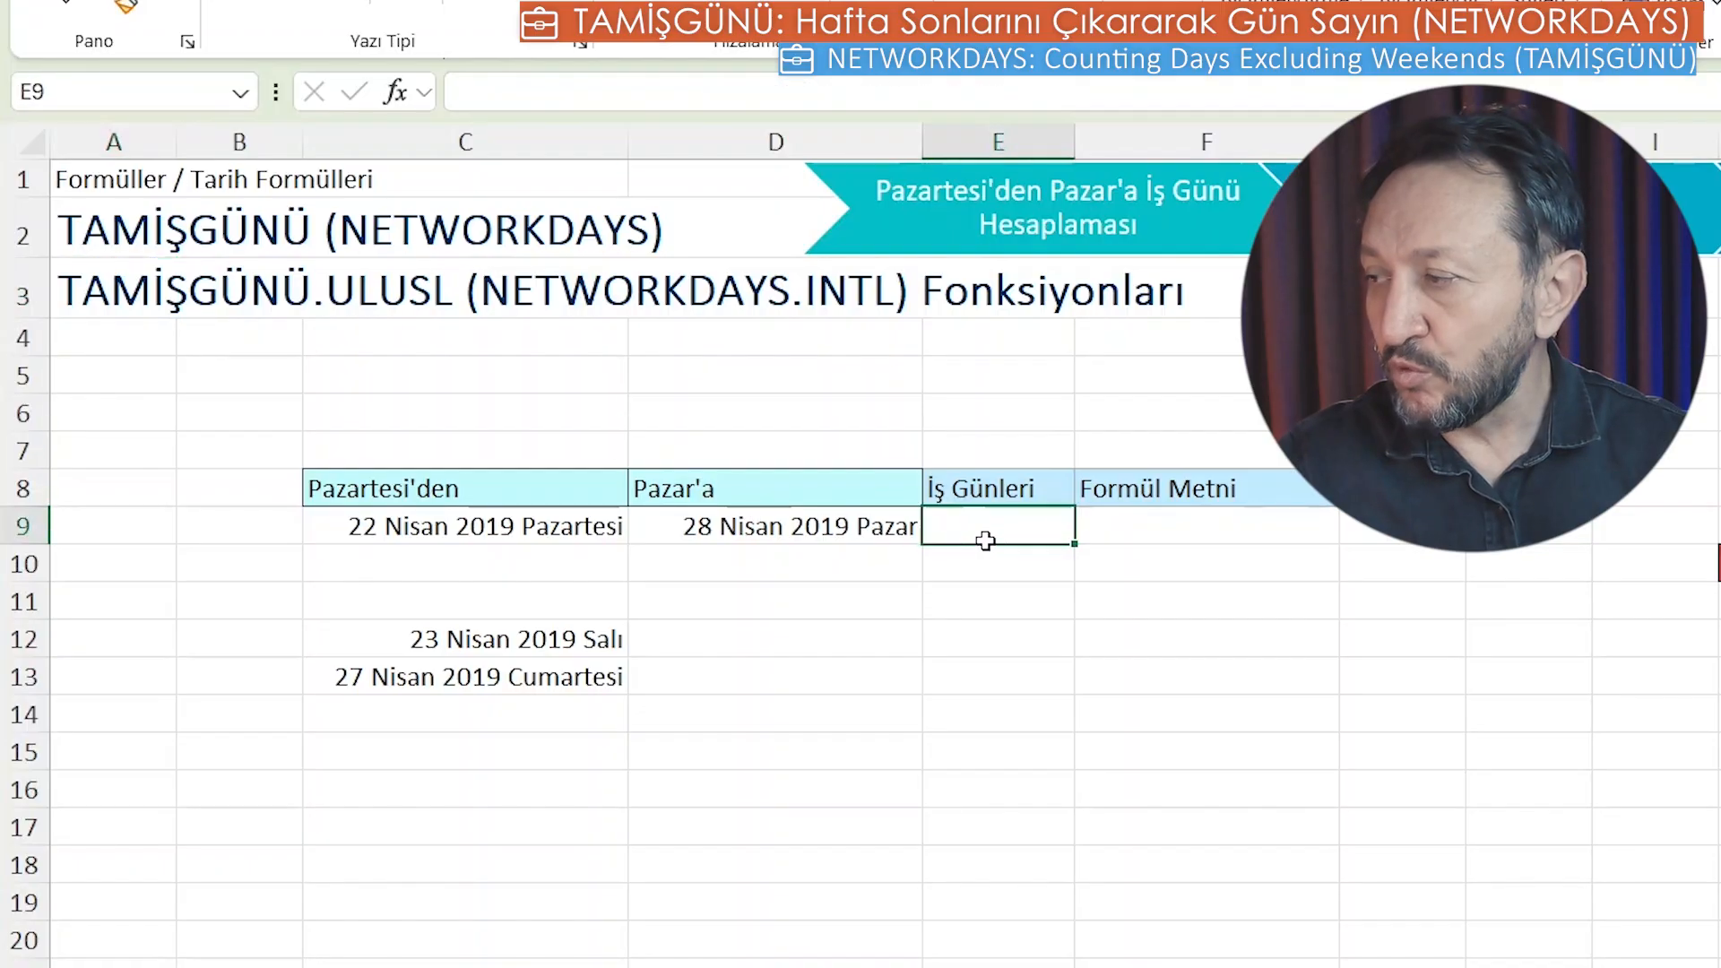
pyautogui.click(435, 536)
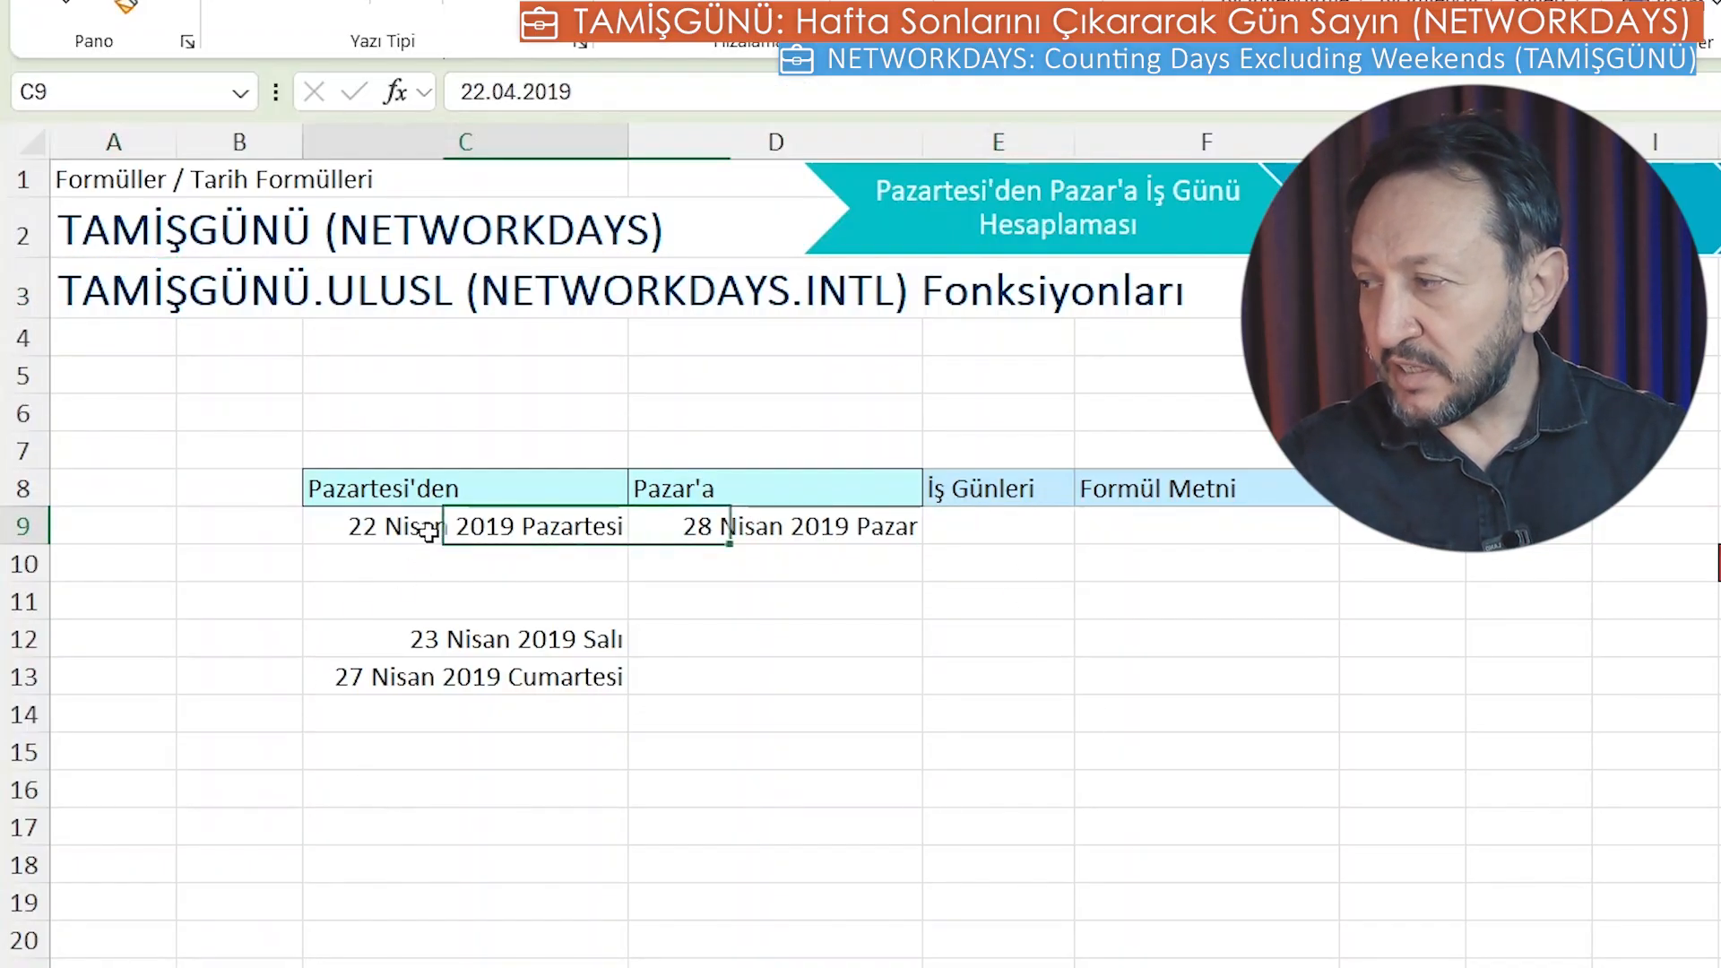
pyautogui.click(801, 525)
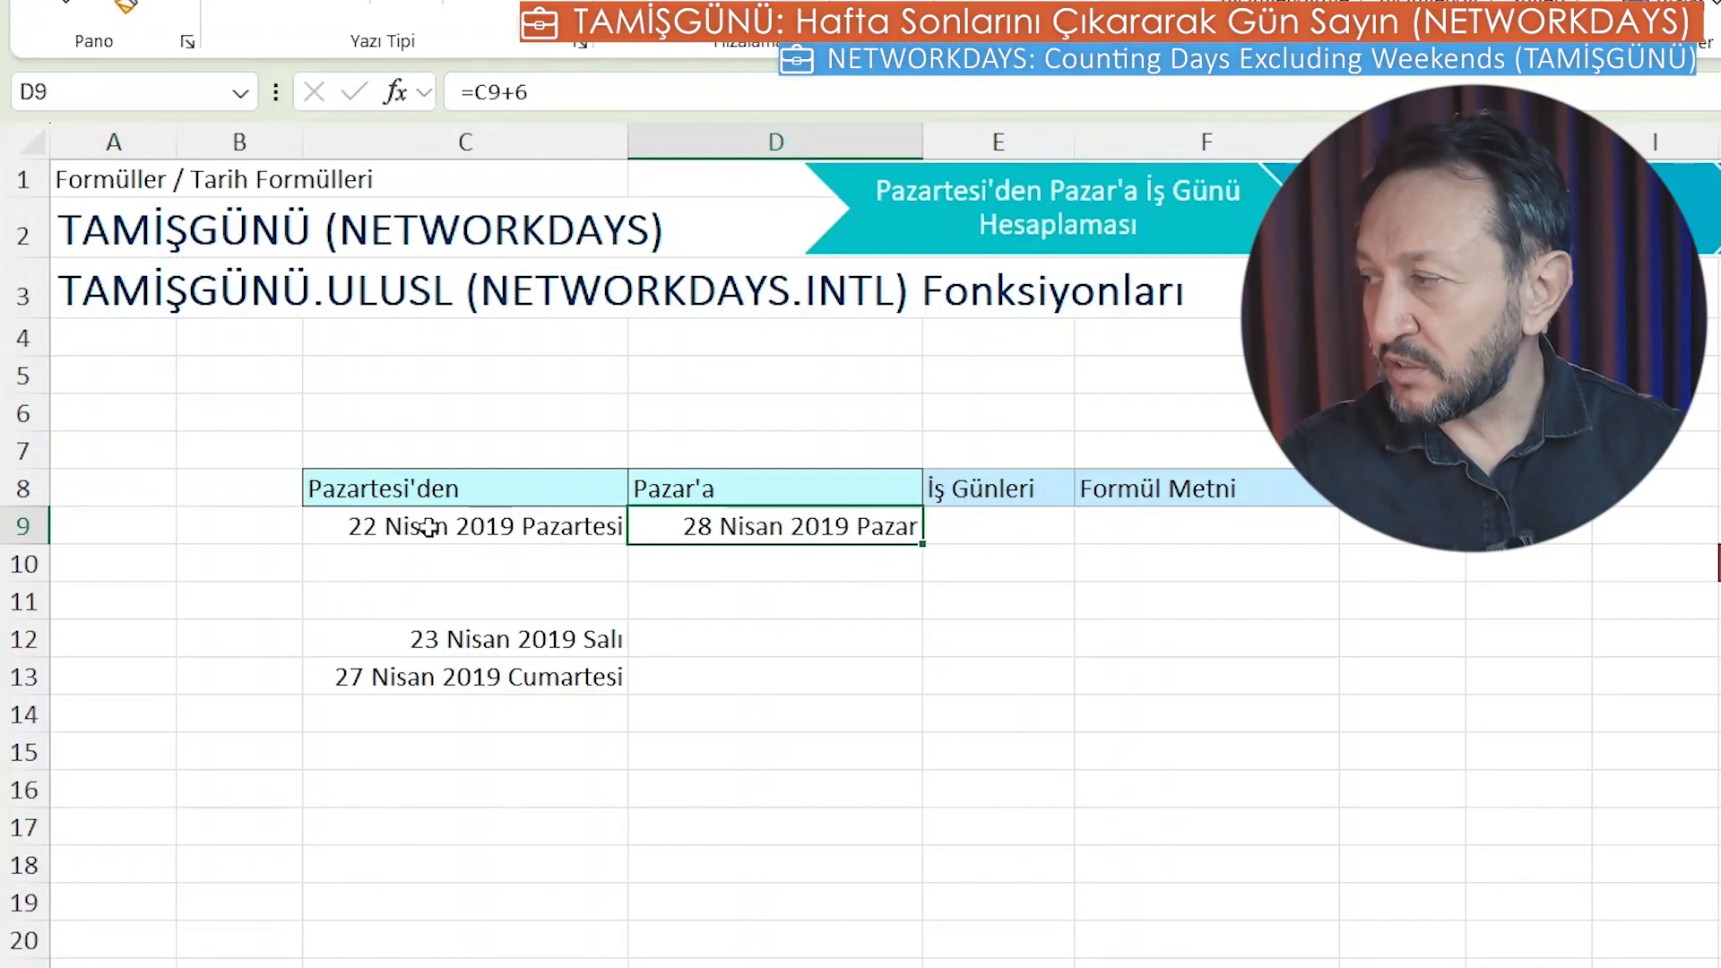
pyautogui.click(399, 534)
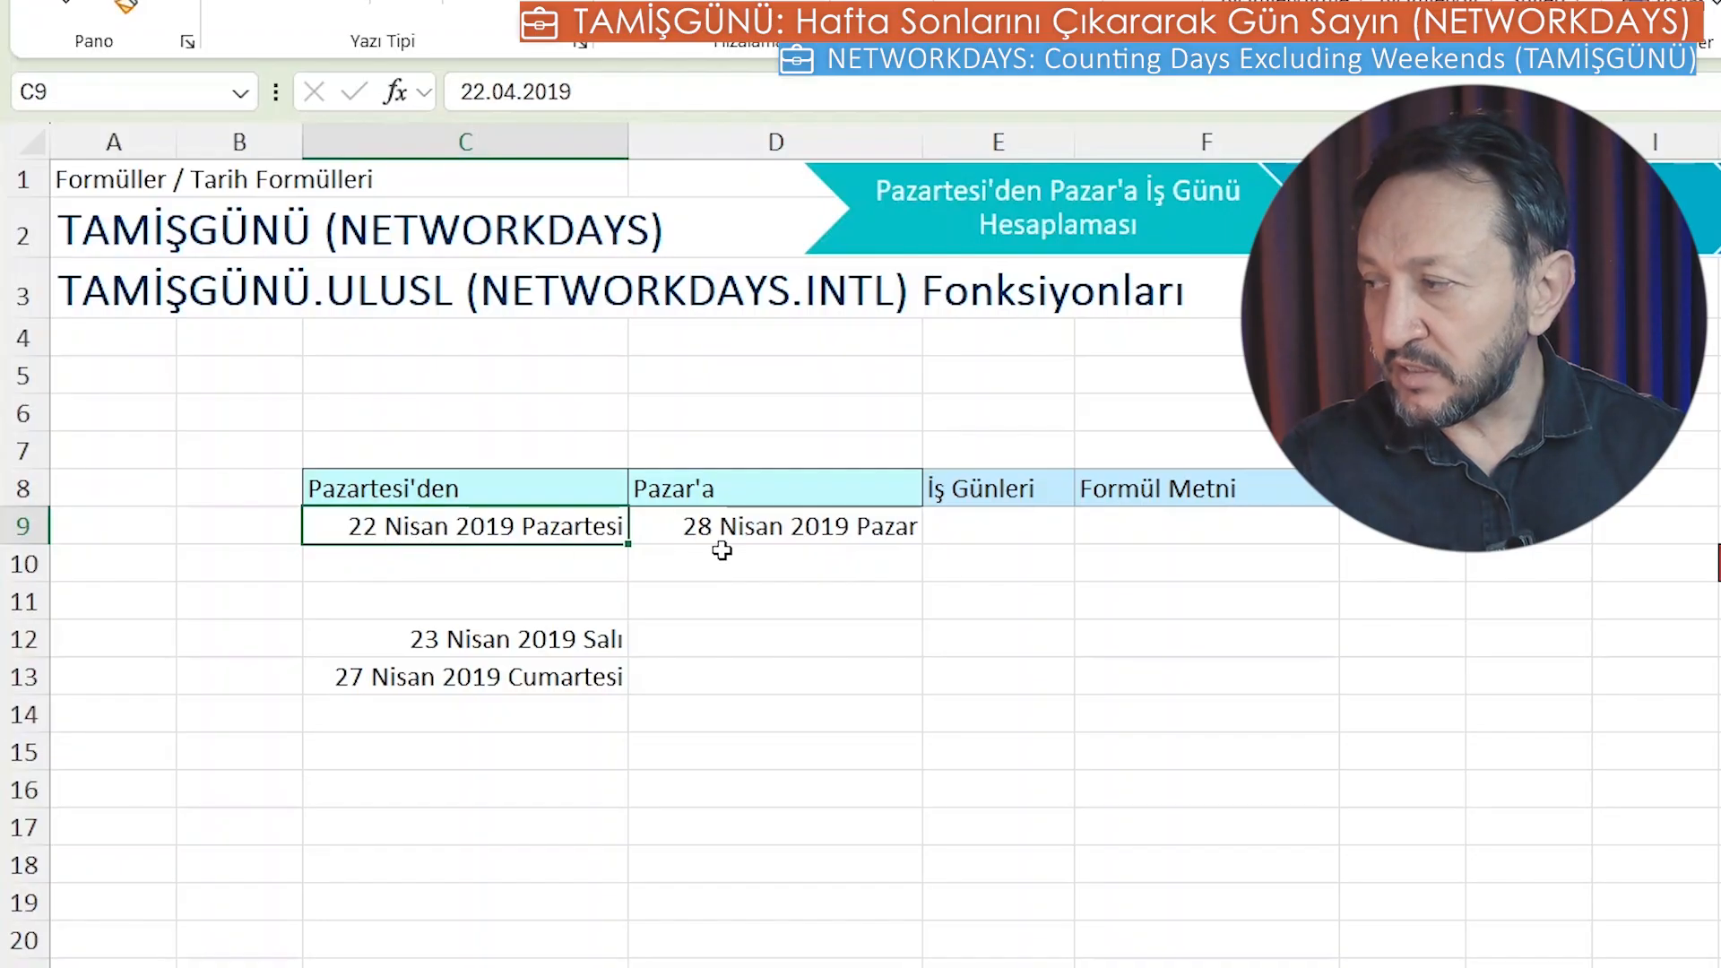
pyautogui.click(753, 538)
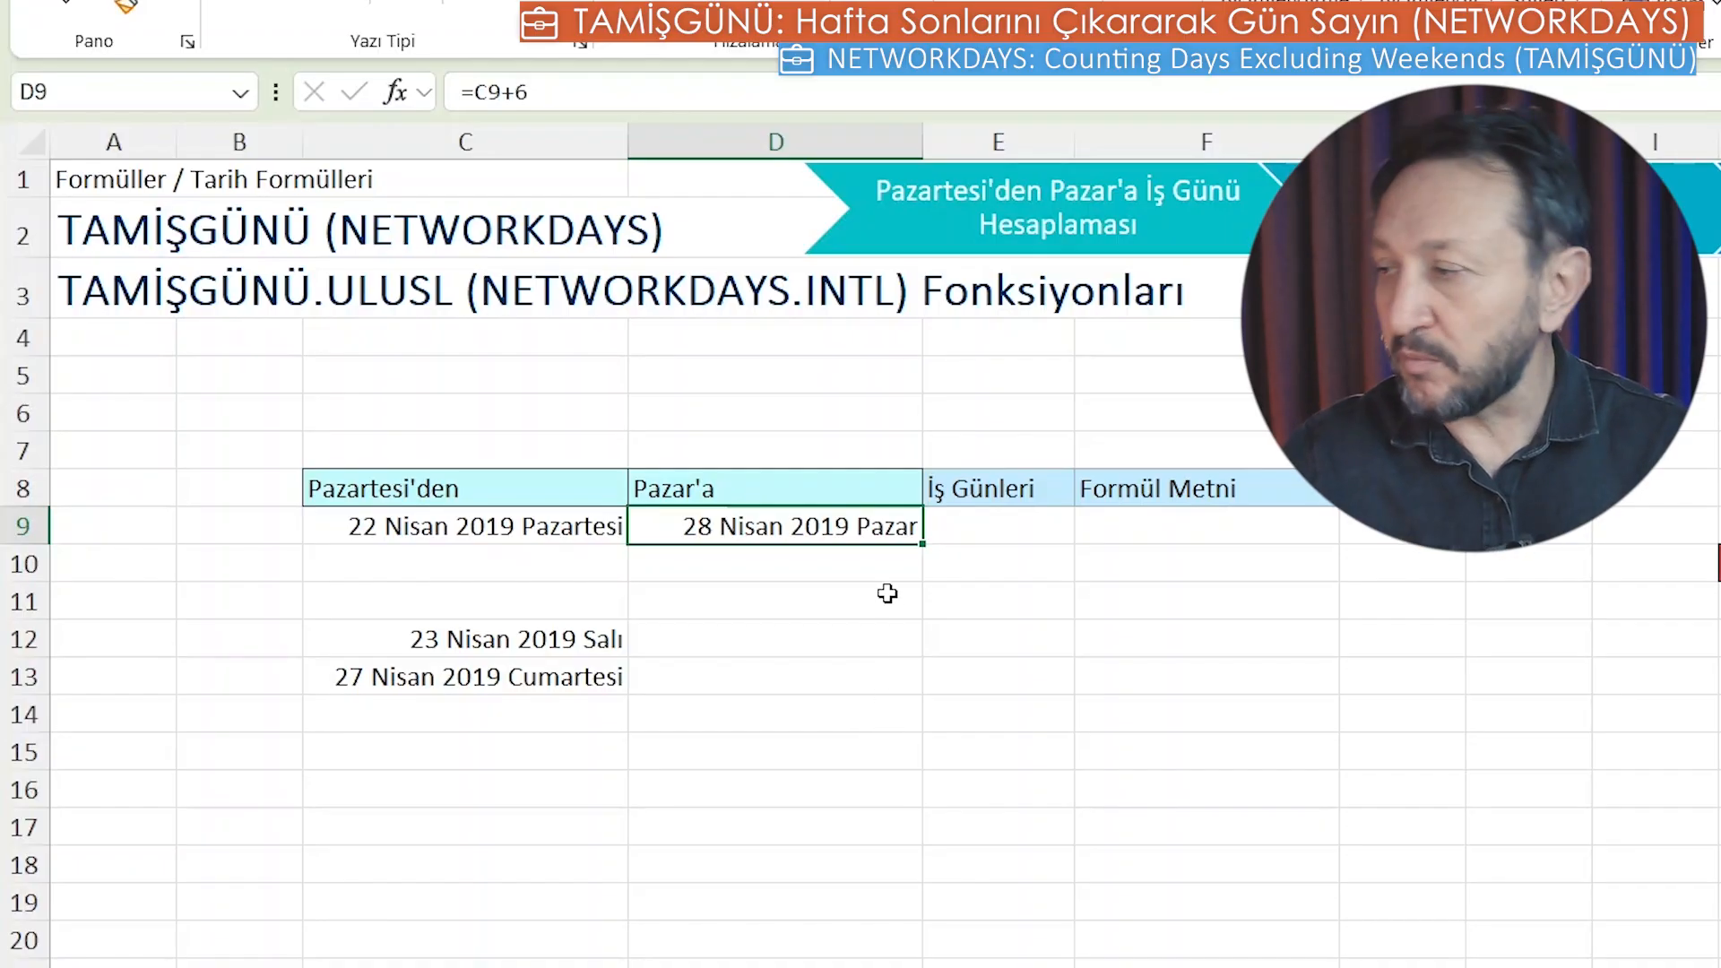
pyautogui.click(1006, 534)
pyautogui.write('=tam')
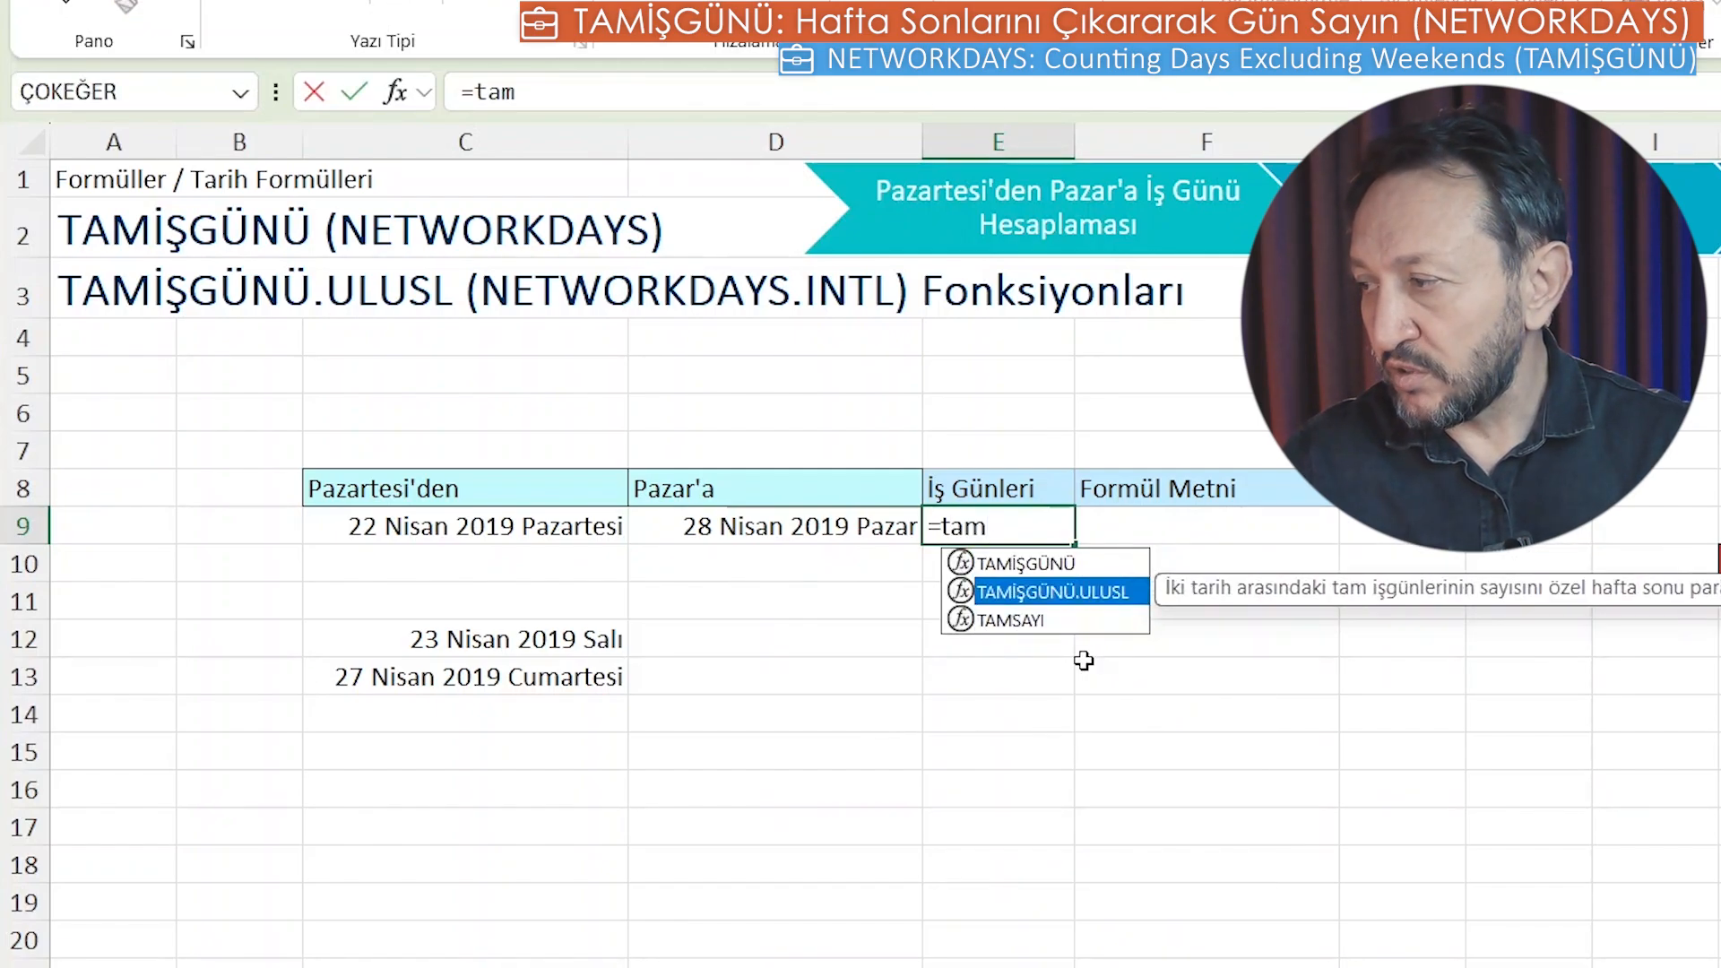
pyautogui.press('Up')
pyautogui.press('Tab')
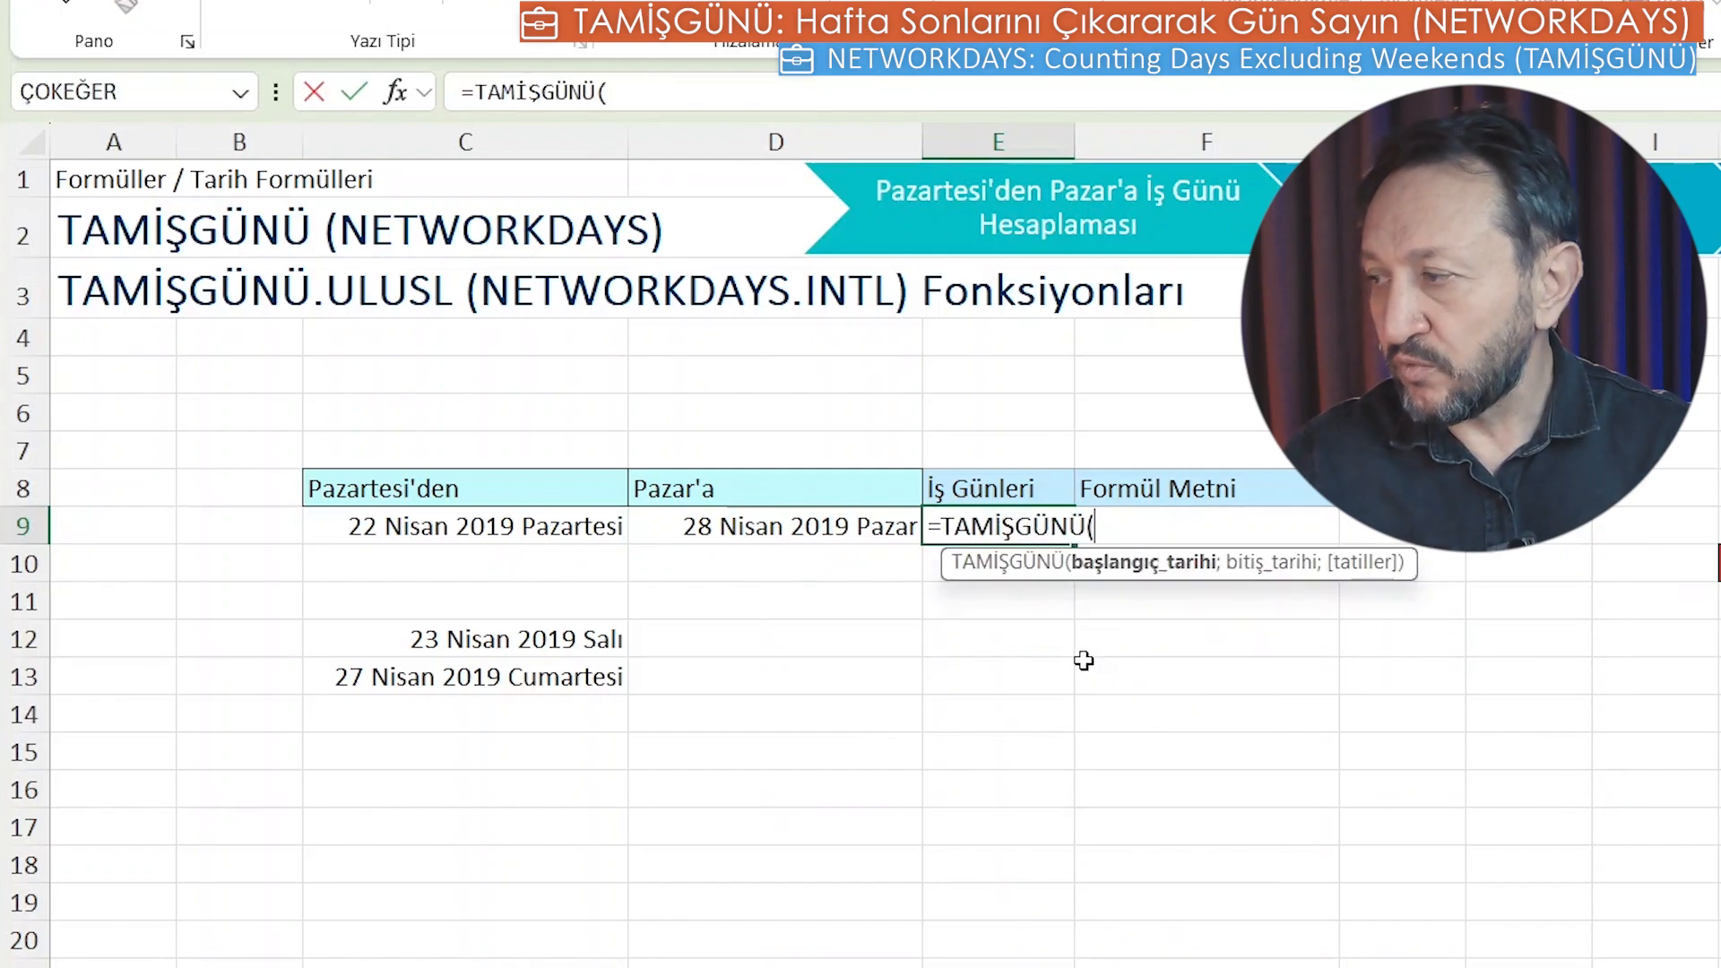
pyautogui.click(475, 527)
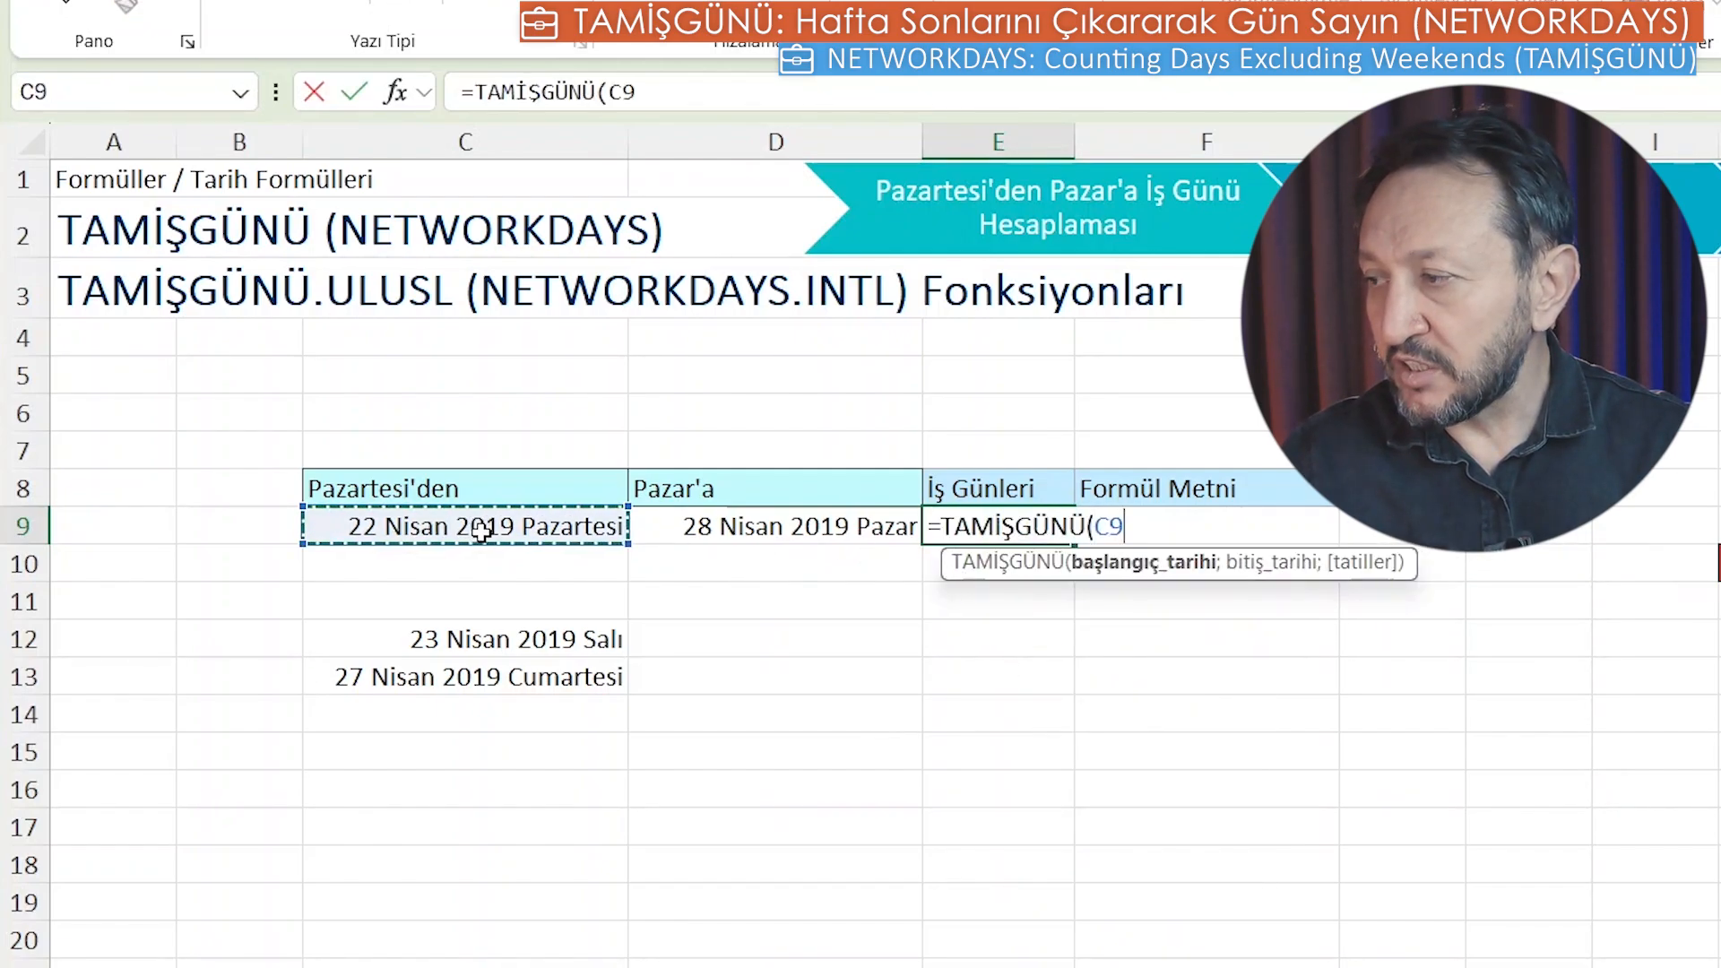
pyautogui.write(';')
pyautogui.click(723, 529)
pyautogui.write(';')
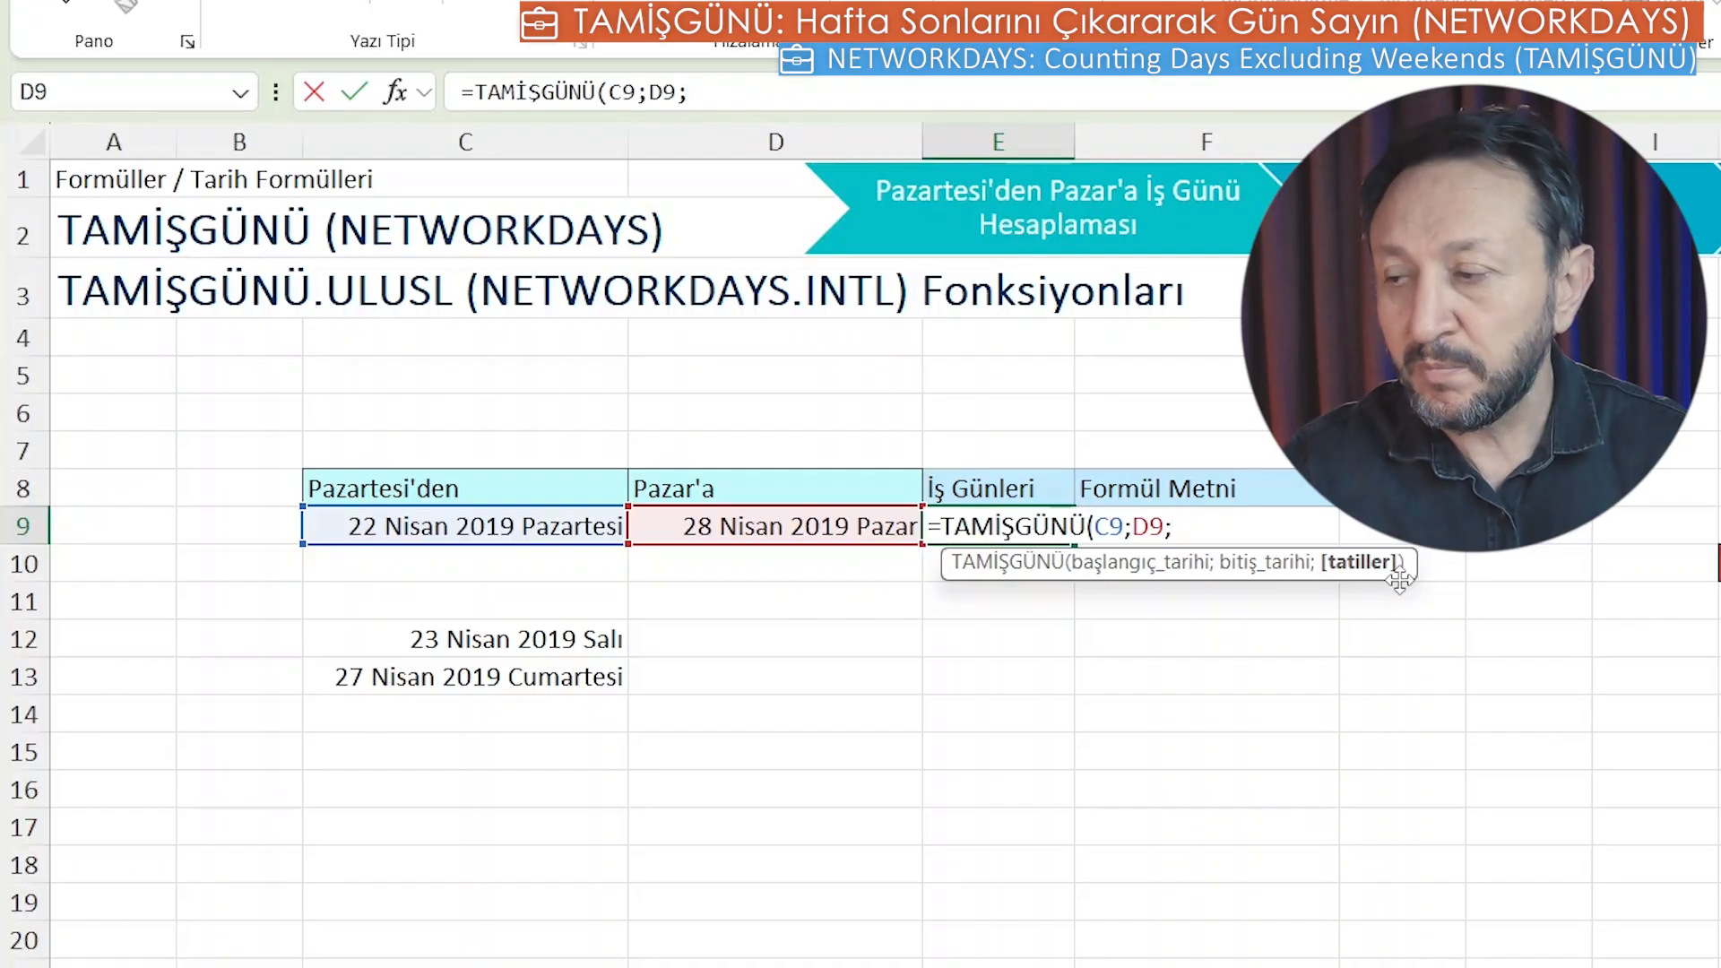
pyautogui.scroll(-1, 1400, 581)
pyautogui.click(1433, 605)
pyautogui.press('Escape')
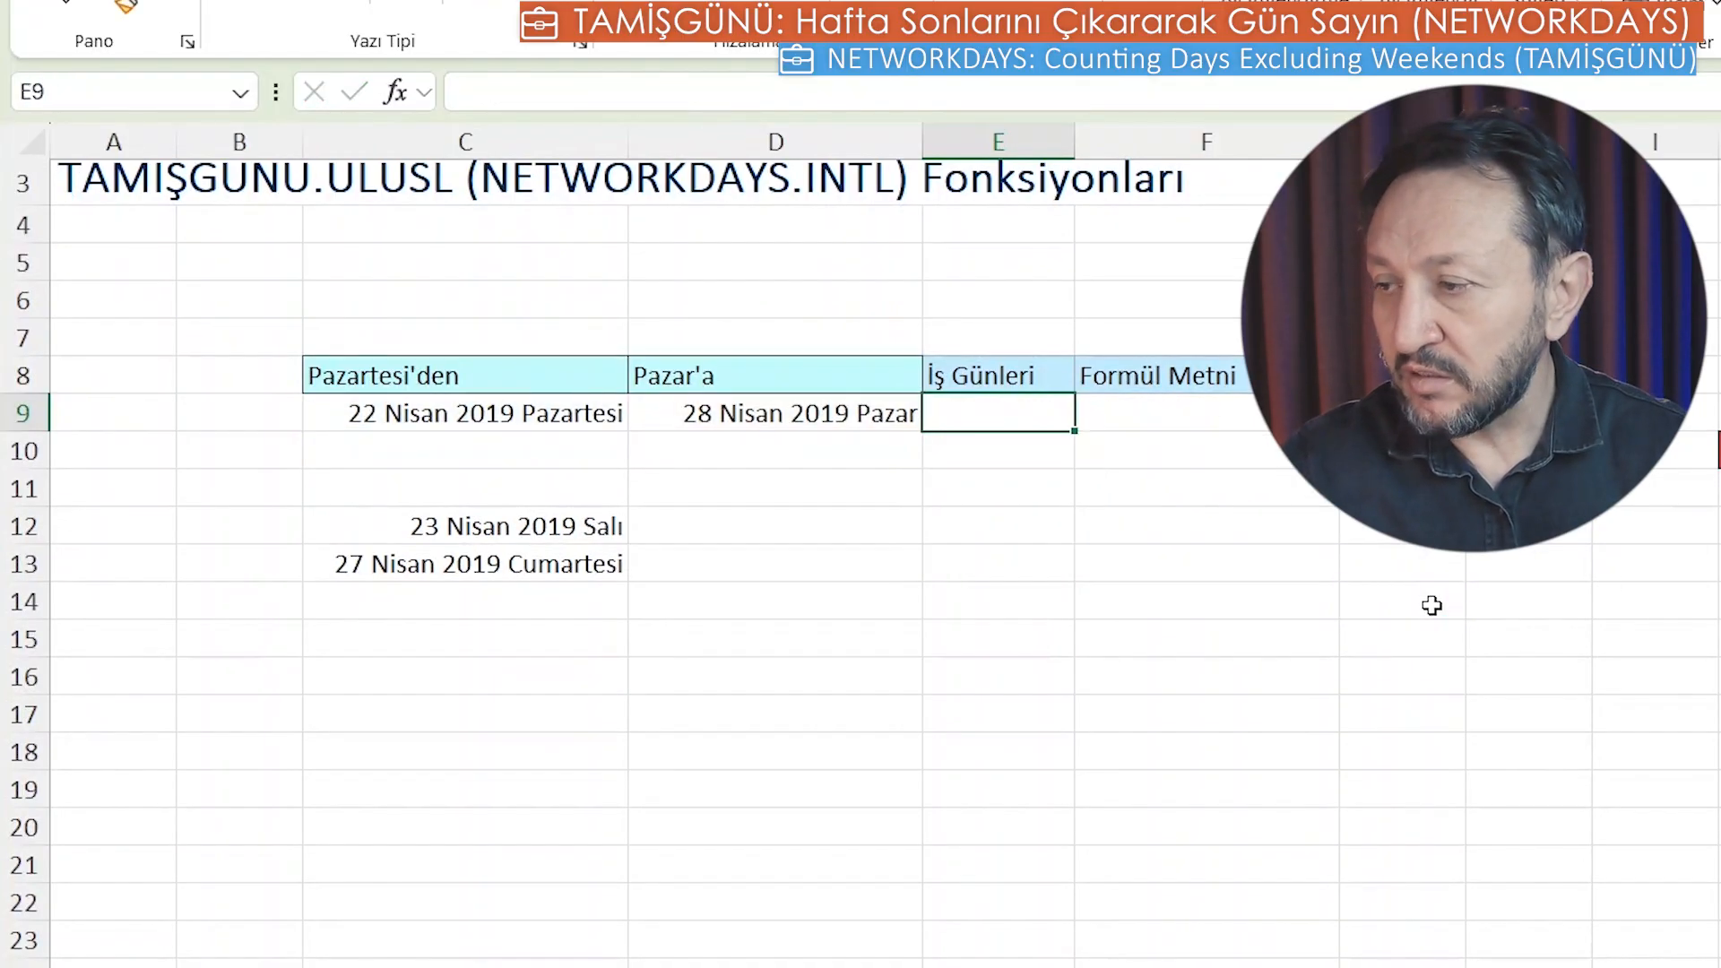
# Examine the 2019 holiday list starting at J11 that can serve as the holidays argument.
pyautogui.moveTo(1720, 489); pyautogui.dragTo(1720, 936)
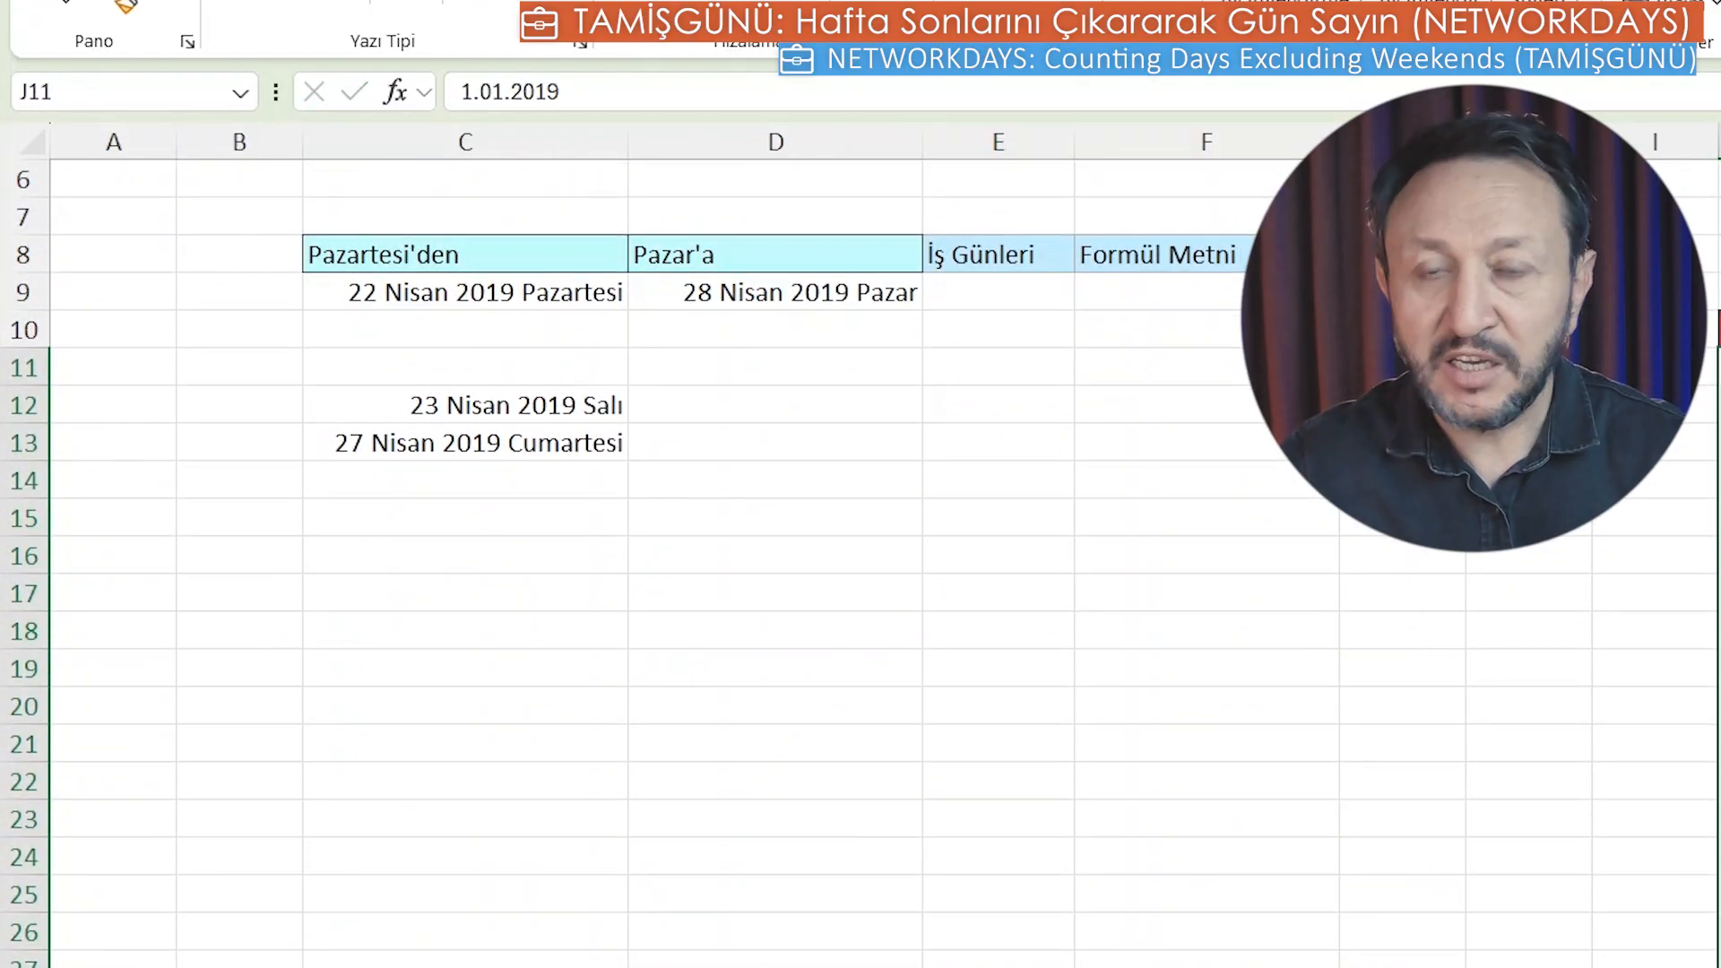
pyautogui.moveTo(1720, 368); pyautogui.dragTo(1720, 706)
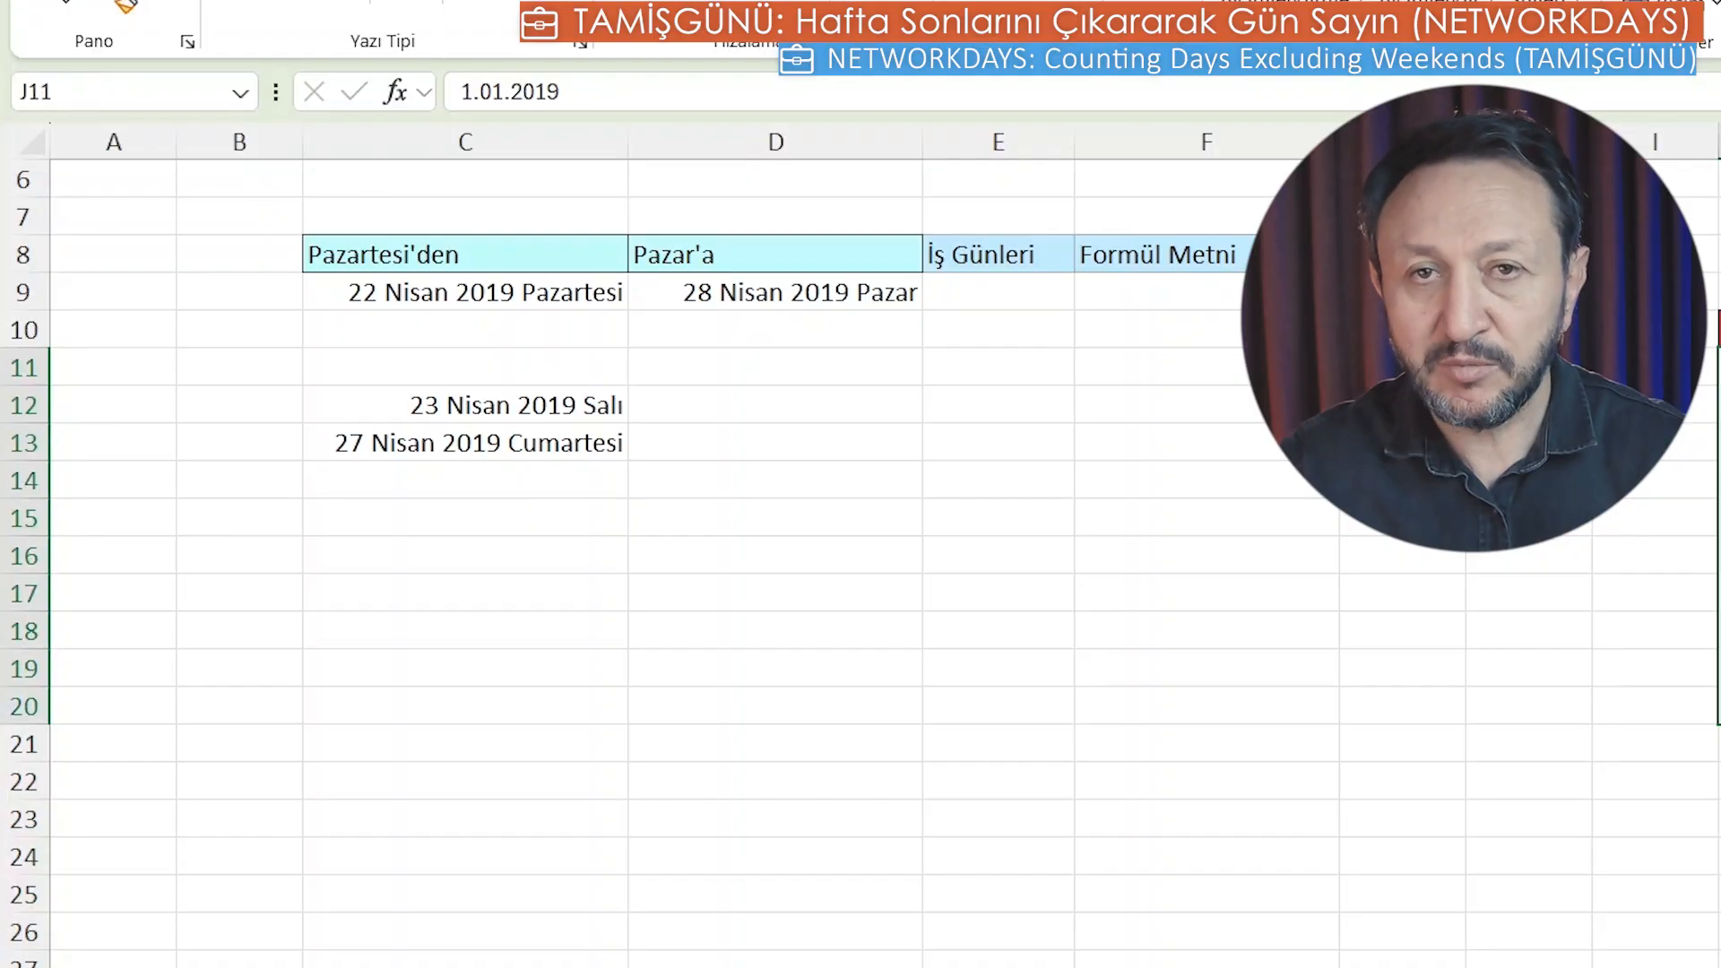
pyautogui.click(1720, 556)
pyautogui.moveTo(1720, 330); pyautogui.dragTo(1720, 443)
pyautogui.moveTo(1720, 443); pyautogui.dragTo(1720, 857)
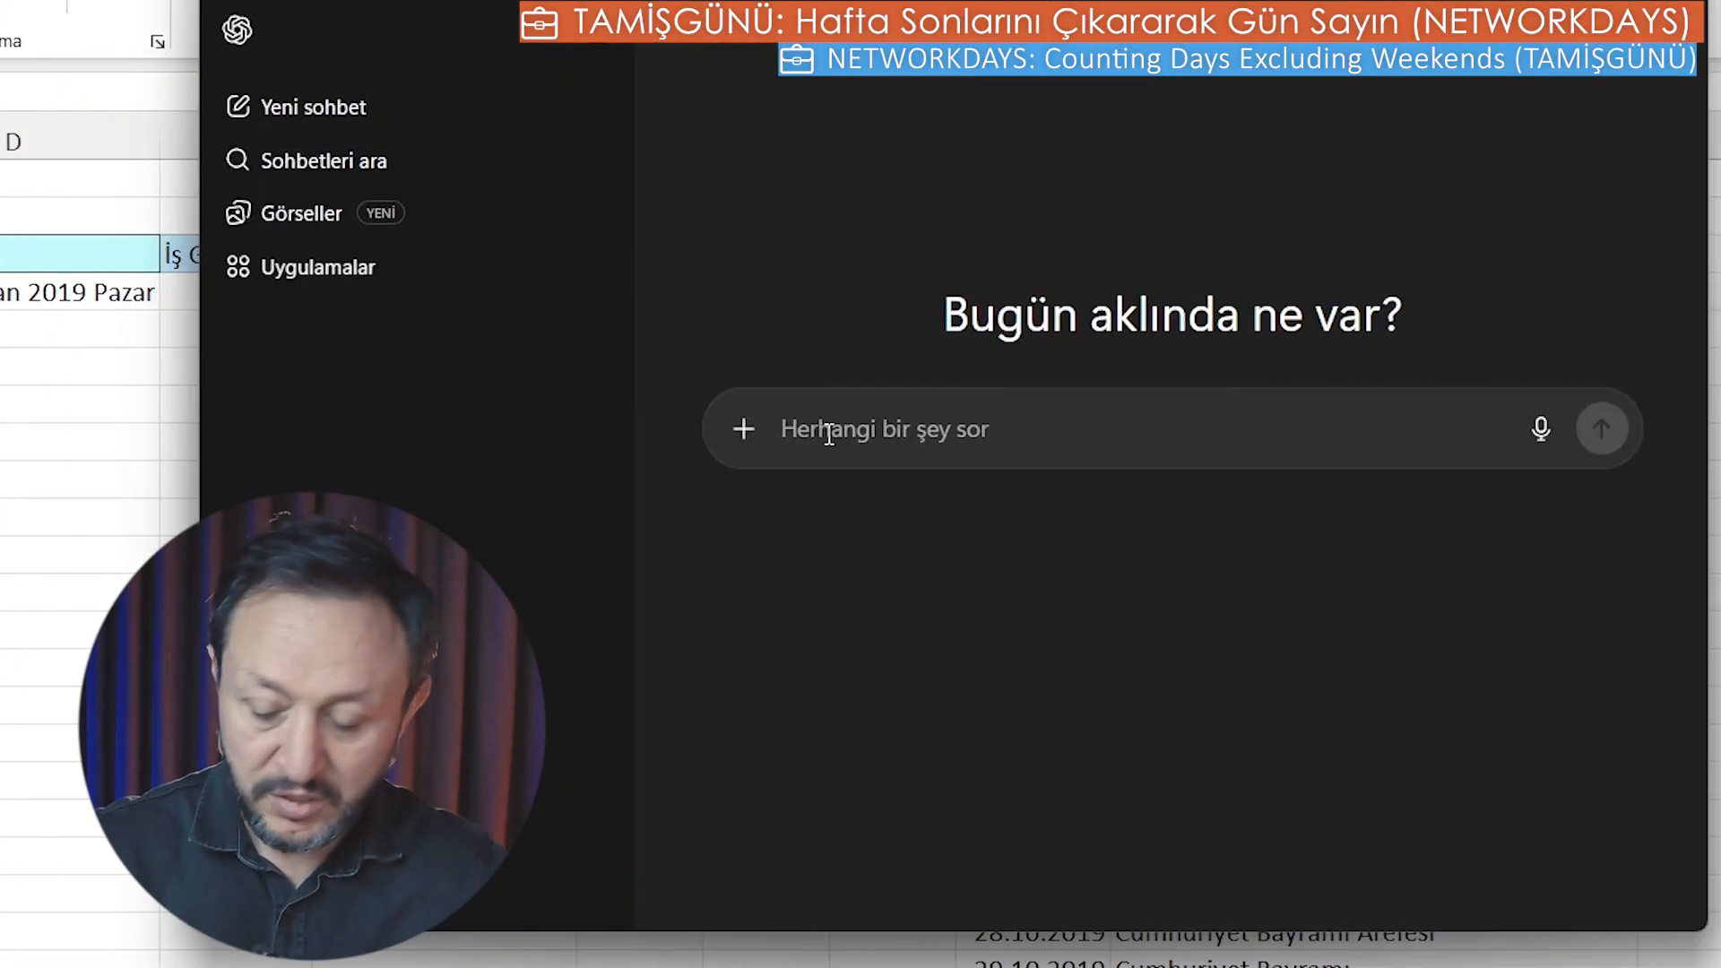
# Switch to ChatGPT and request "2025 yılına ait bayram ve resmi tatillerin listesini excel'e yapıştıracak şekilde iki kolonlu olarak".
pyautogui.write('2025 yılın')
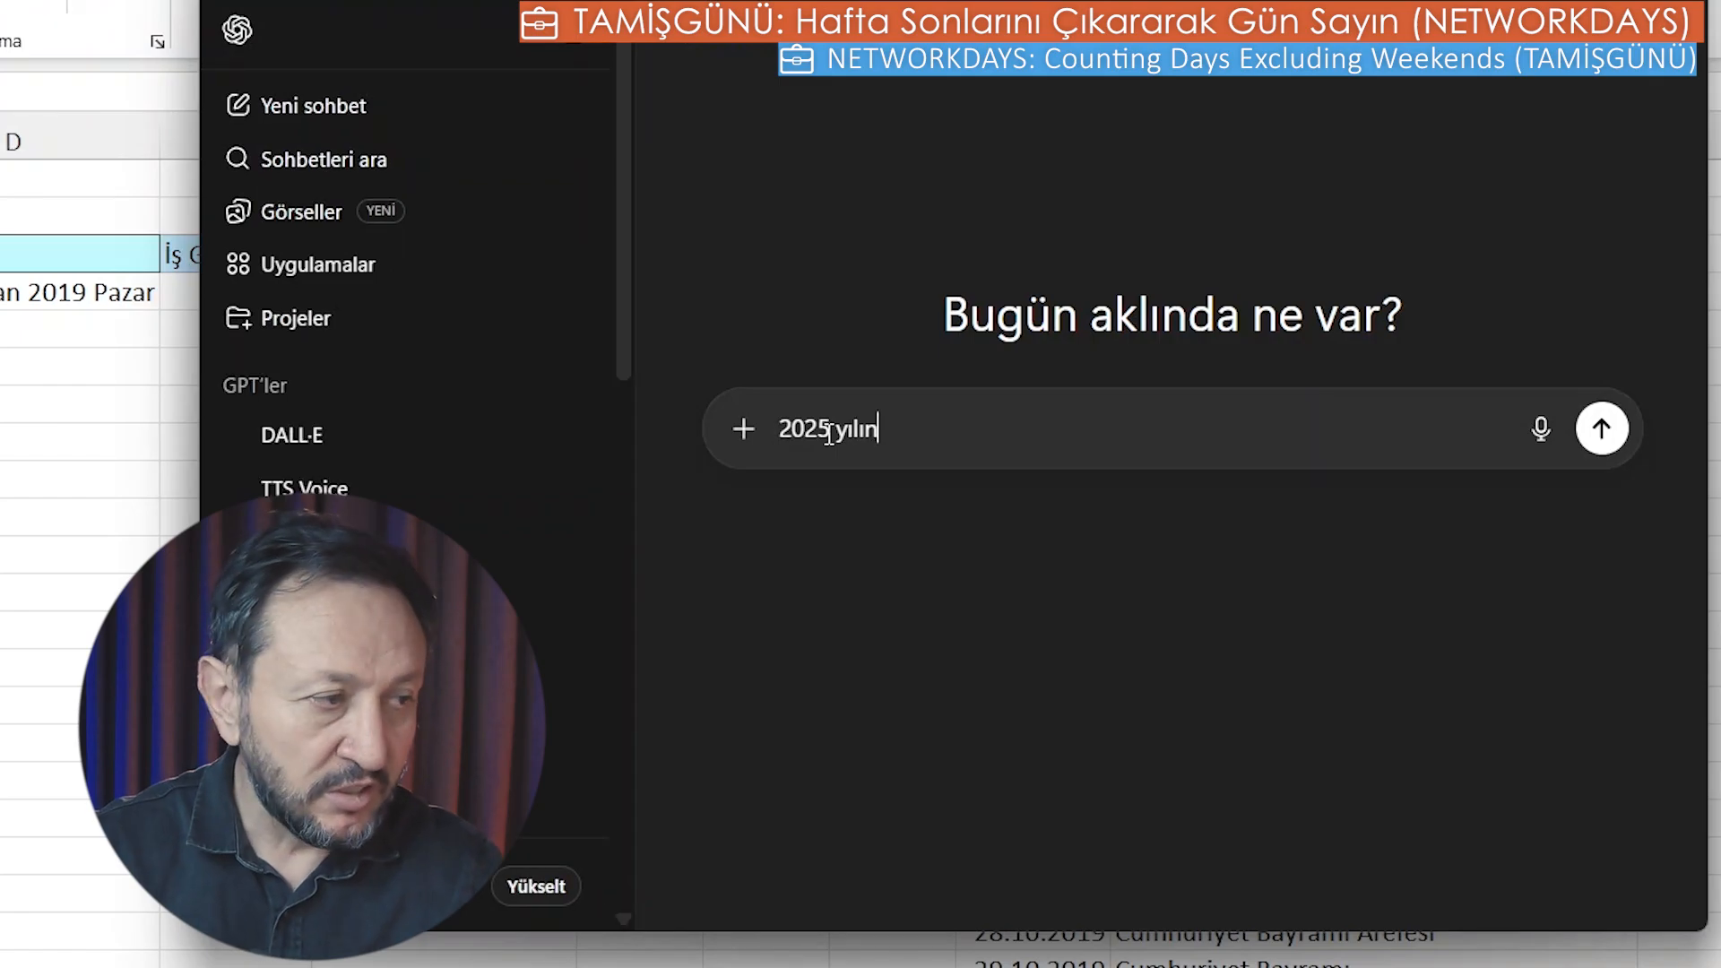
pyautogui.write('a ait bayram ve ')
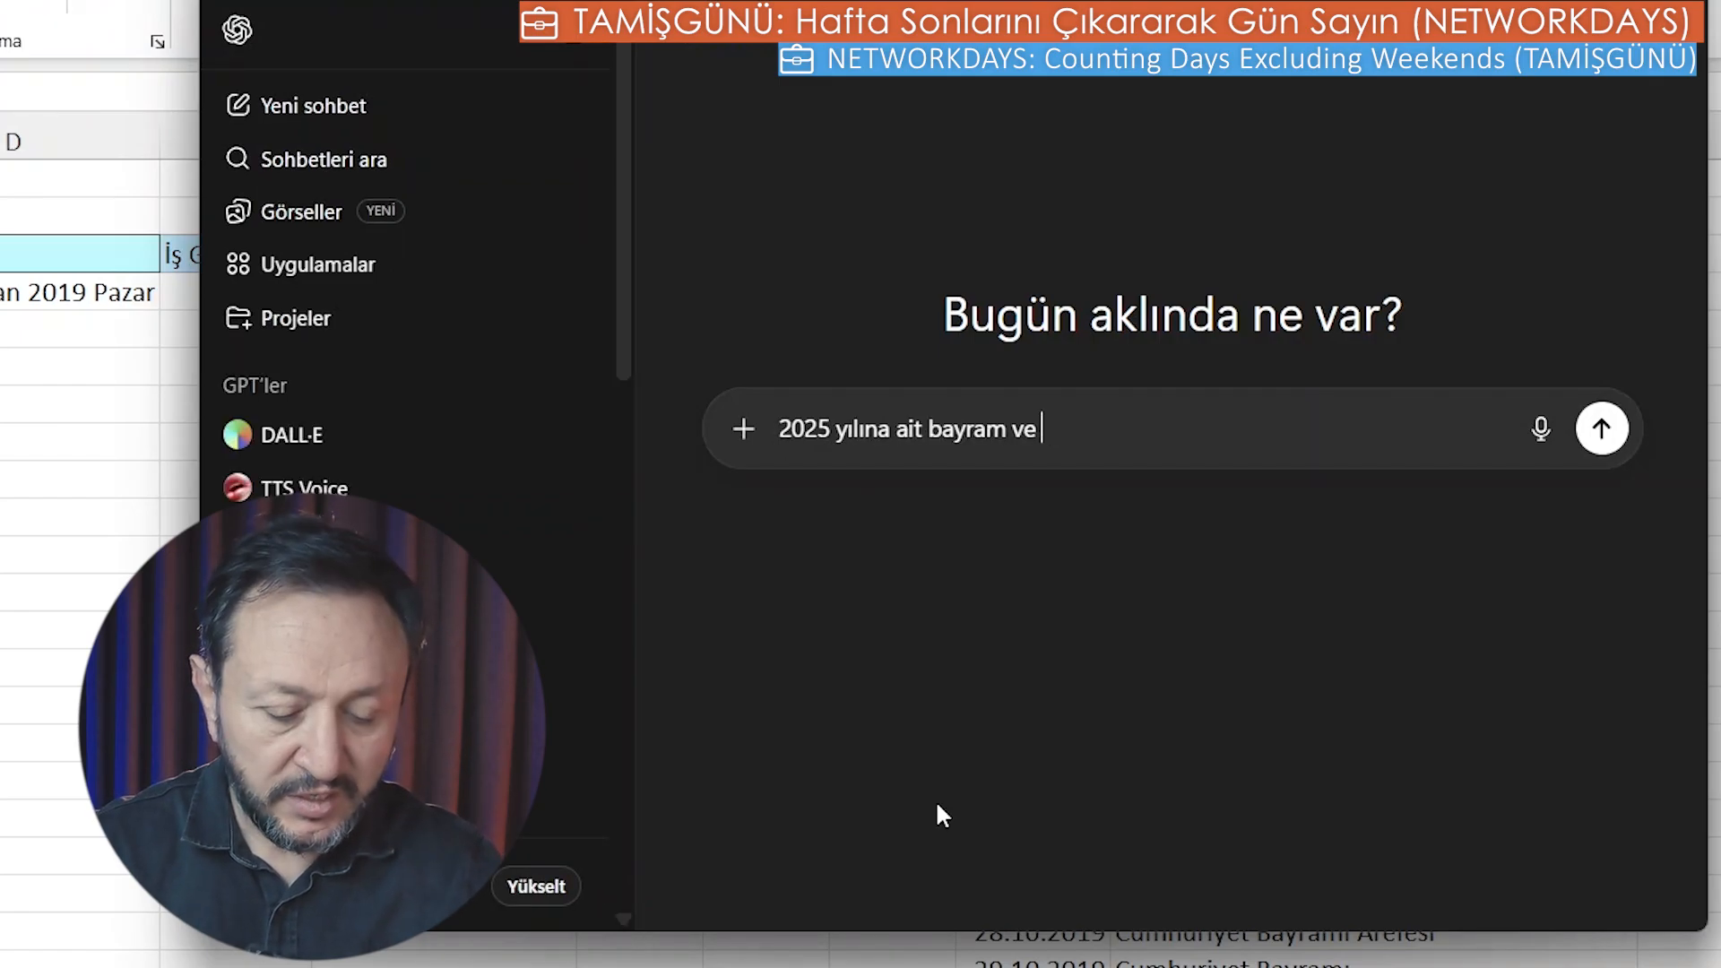
pyautogui.write('rwssm')
pyautogui.press('BackSpace')
pyautogui.press('BackSpace')
pyautogui.press('BackSpace')
pyautogui.press('BackSpace')
pyautogui.write('esmi tatillerin ')
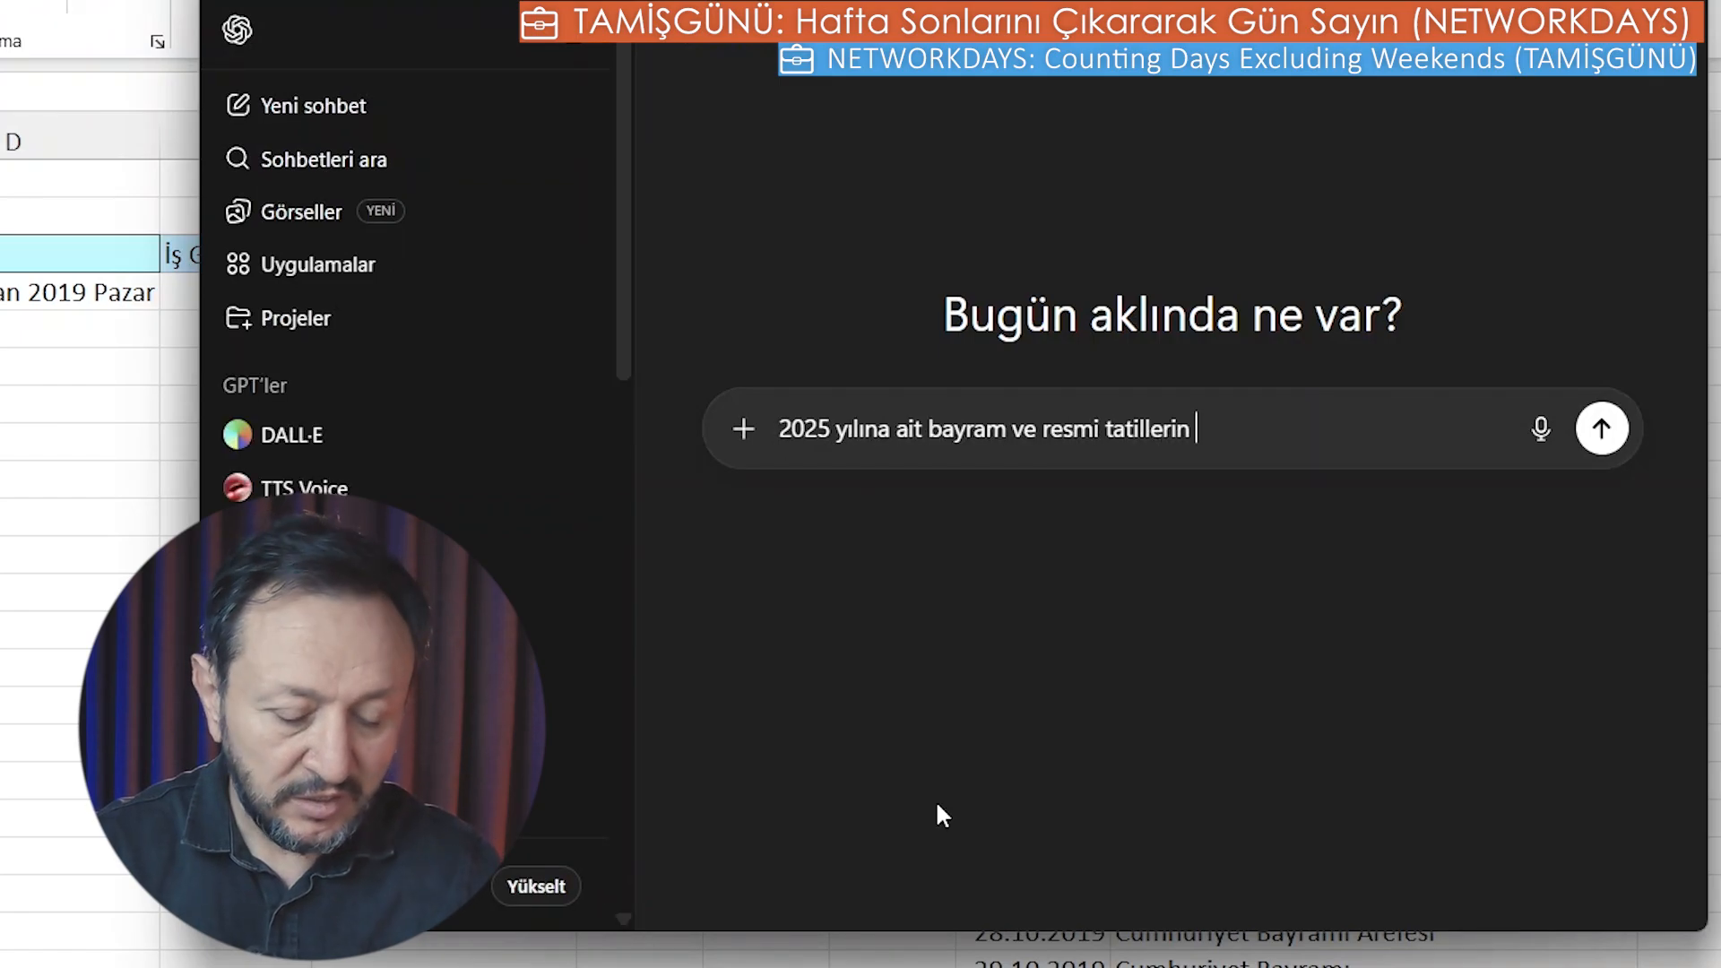
pyautogui.write("listesini excedl'e")
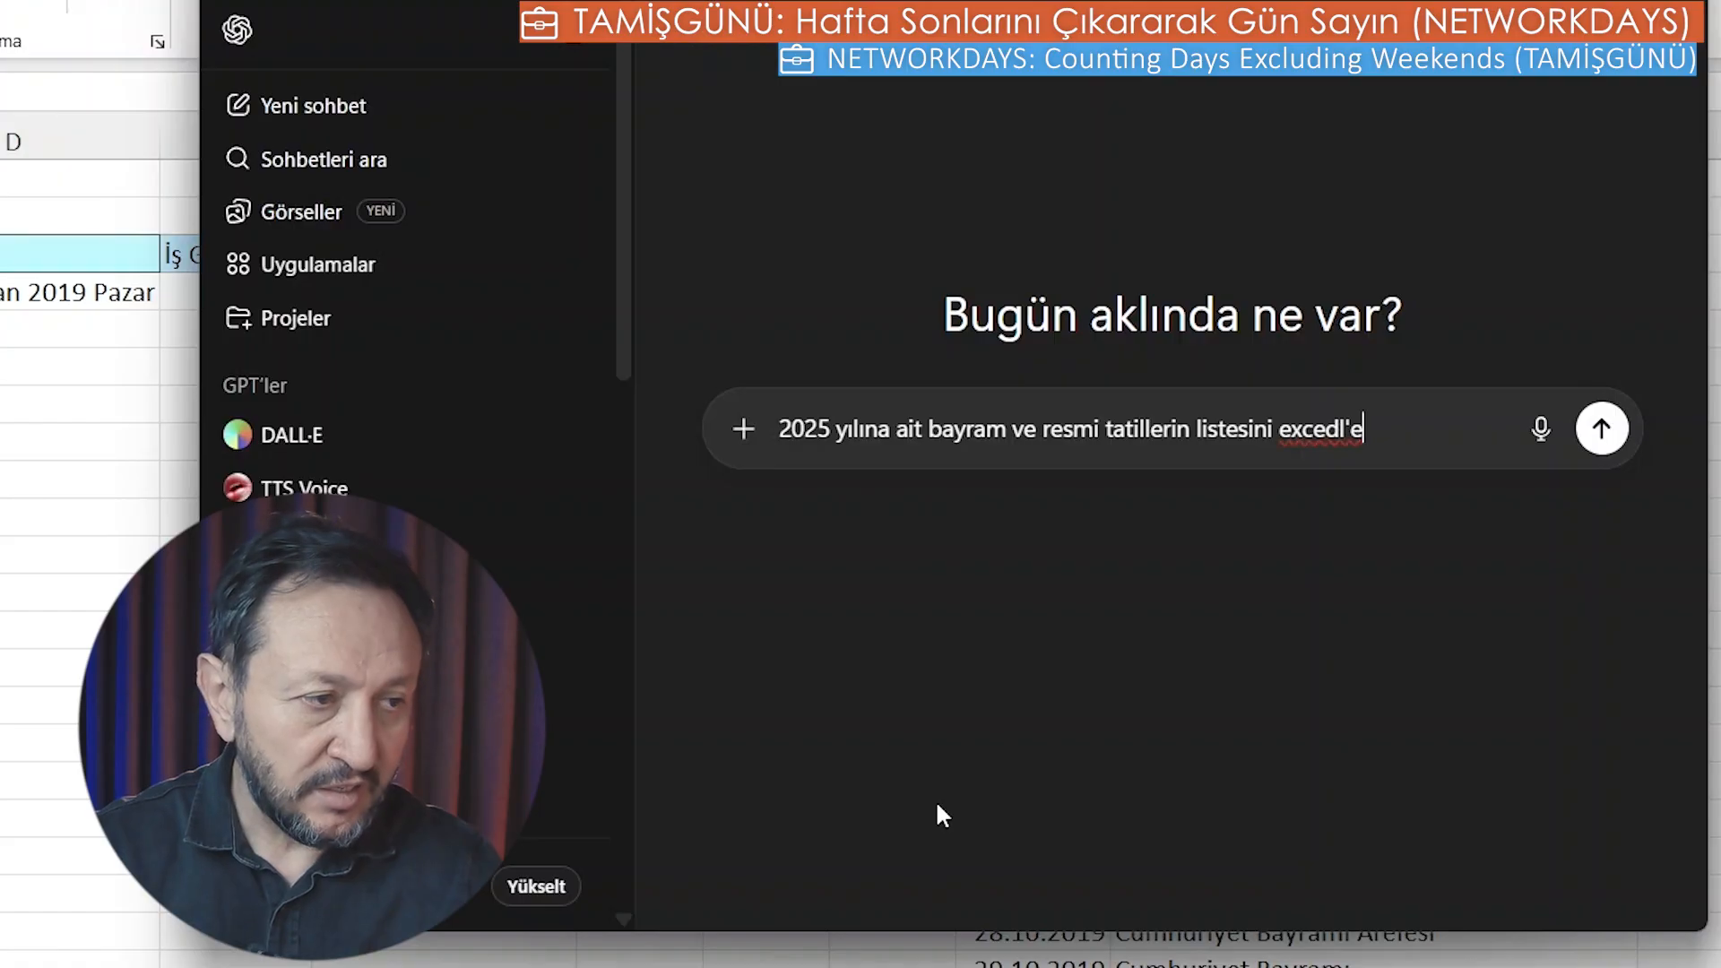
pyautogui.press('BackSpace')
pyautogui.press('BackSpace')
pyautogui.press('BackSpace')
pyautogui.press('BackSpace')
pyautogui.write("l'e yapıştıracak şekilde ")
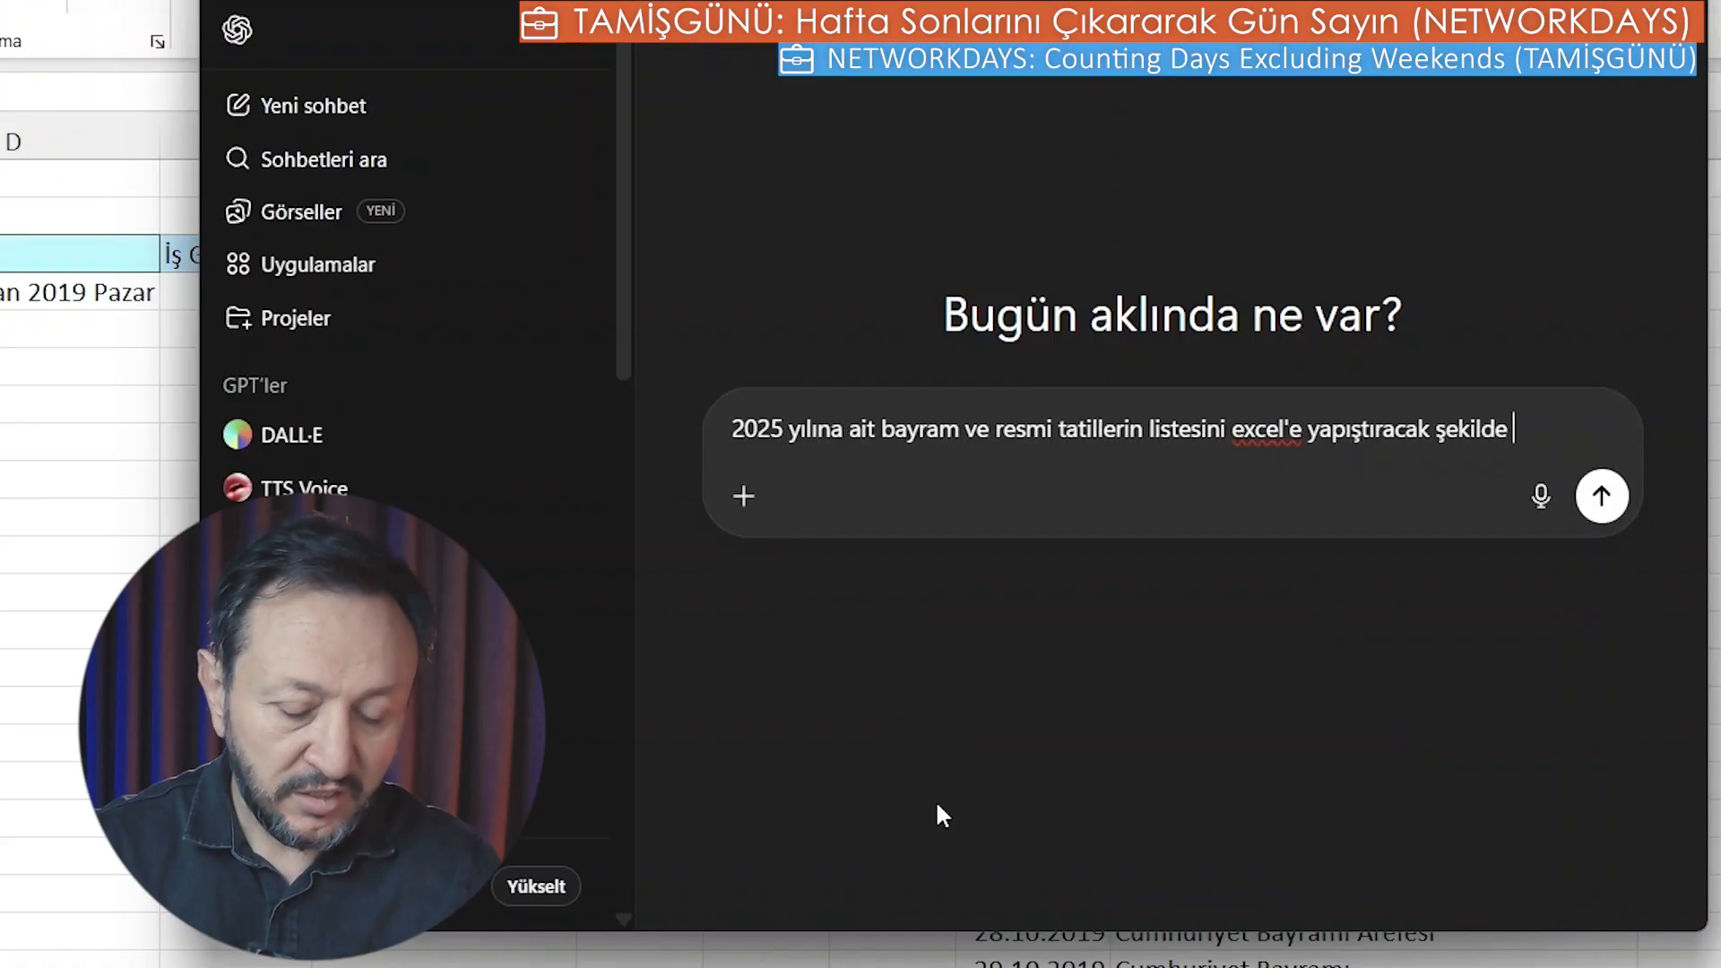
pyautogui.write('iki kolonlu olarak')
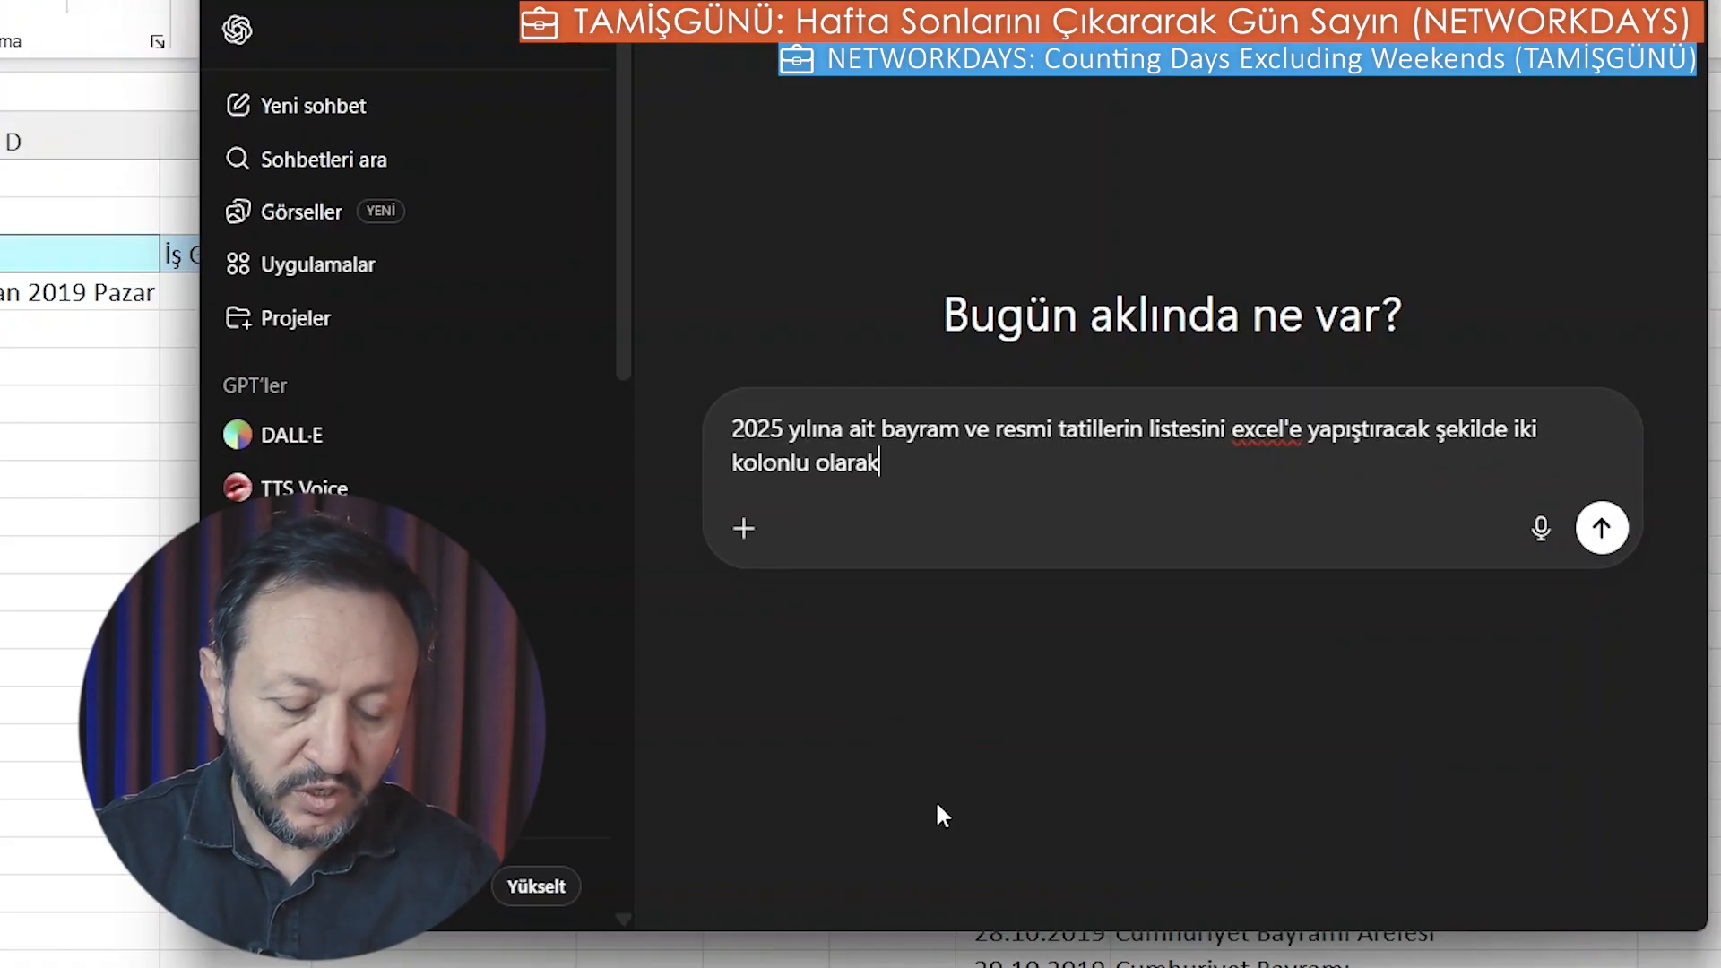
pyautogui.write(' er')
pyautogui.press('Return')
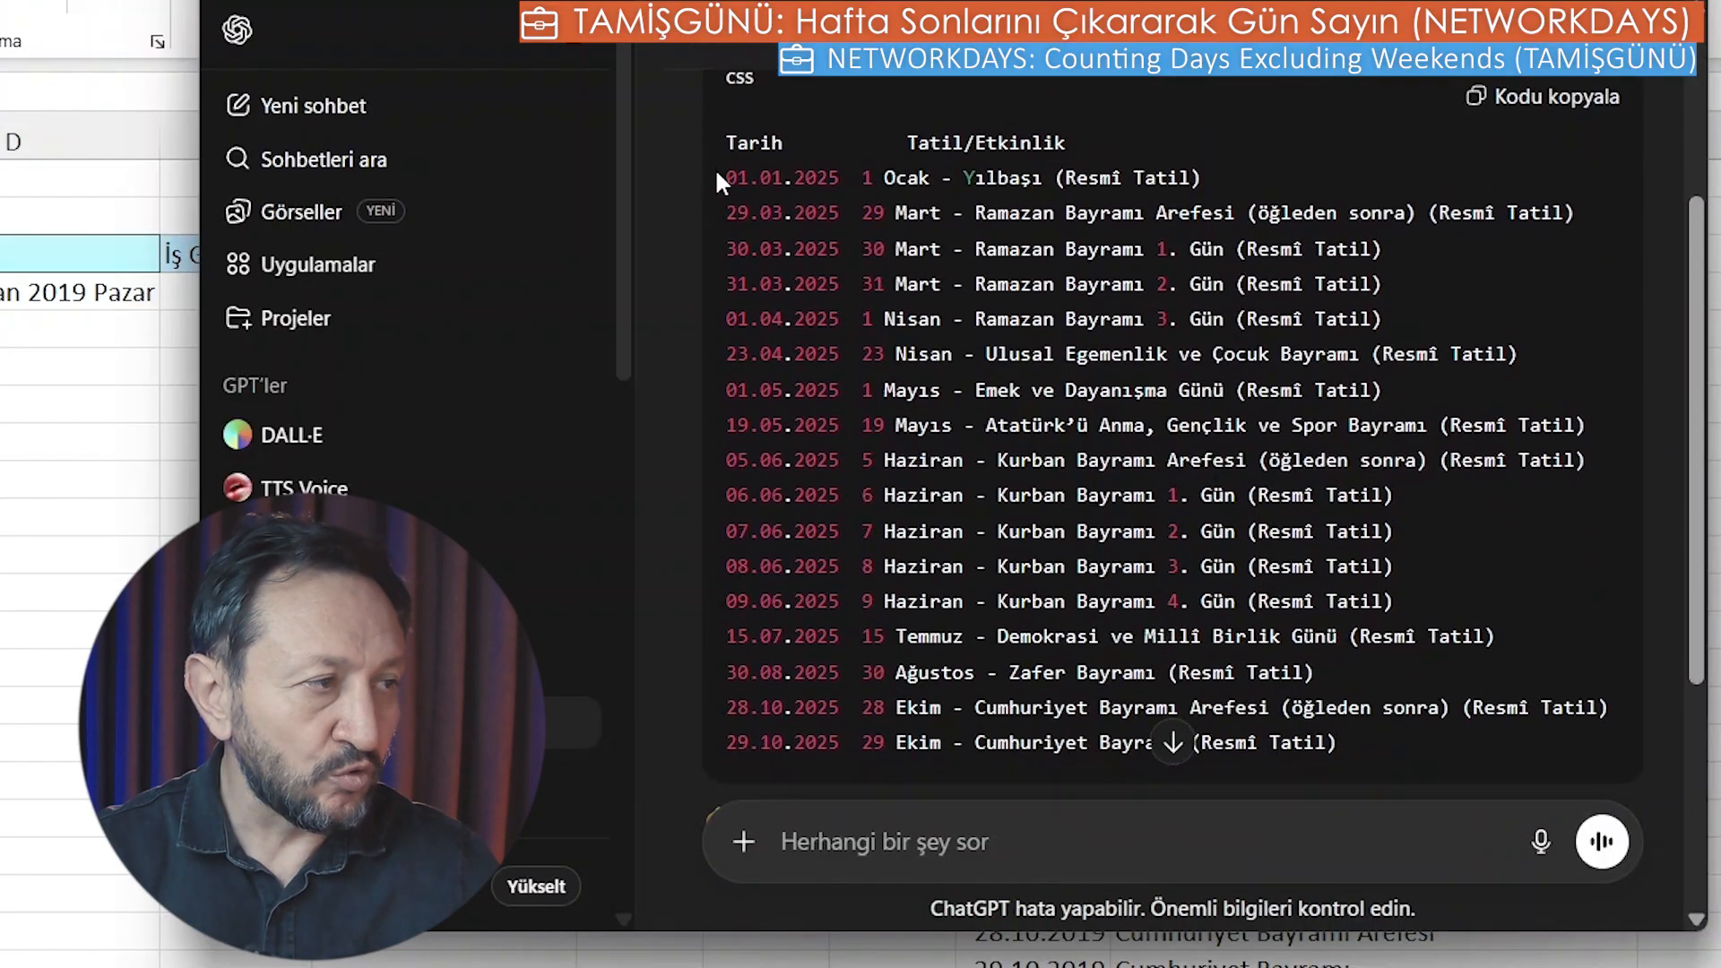
# Copy ChatGPT's 2025 holiday table, switch back to Excel and paste it in columns J and K below the 2019 list.
pyautogui.click(1524, 86)
pyautogui.hotkey('alt', 'Tab')
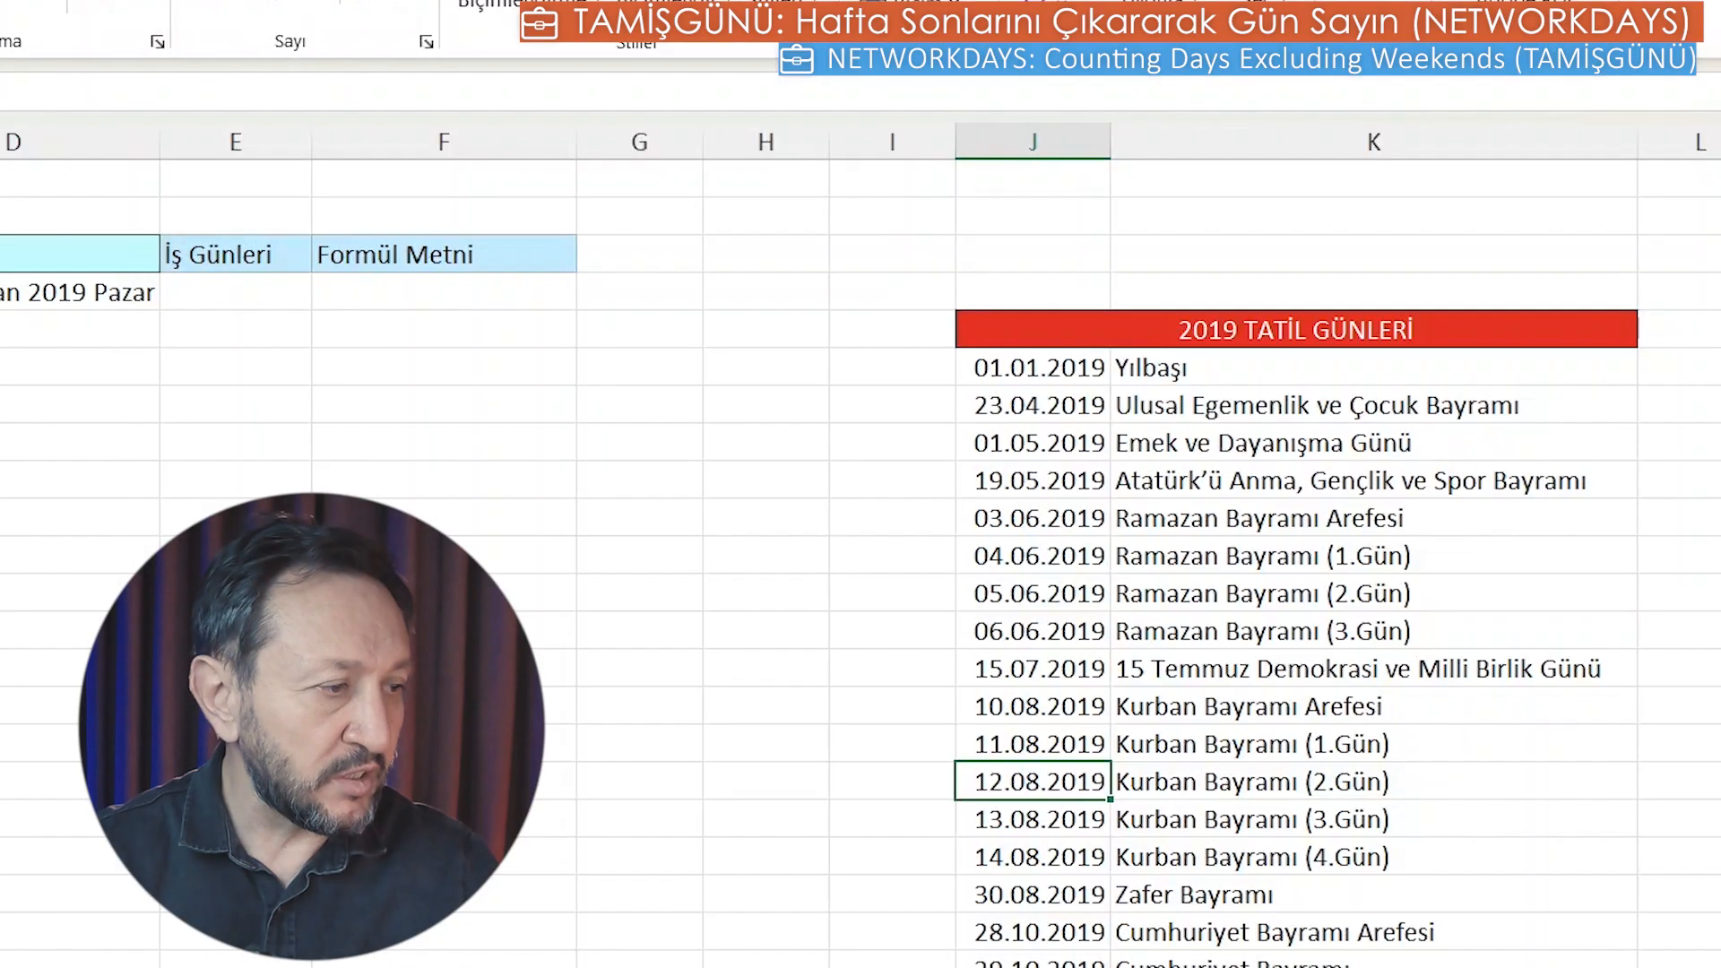
pyautogui.scroll(-5, 858, 642)
pyautogui.click(1033, 512)
pyautogui.hotkey('ctrl', 'v')
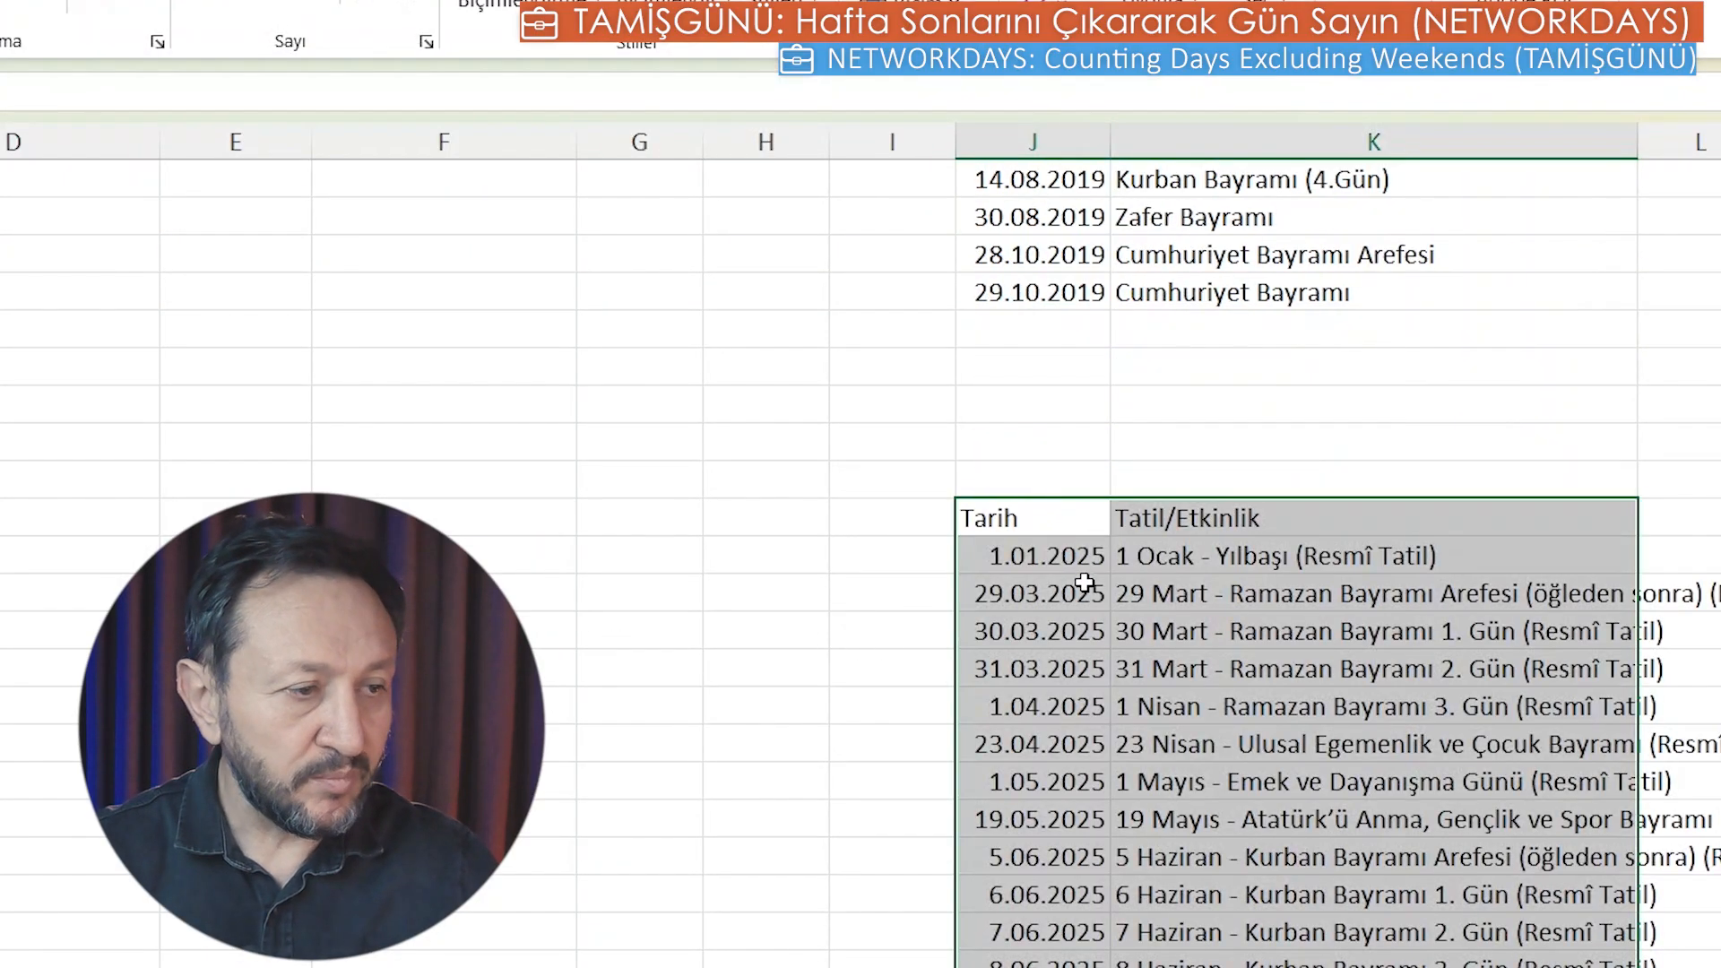
pyautogui.scroll(-1, 1033, 537)
pyautogui.scroll(-1, 1032, 538)
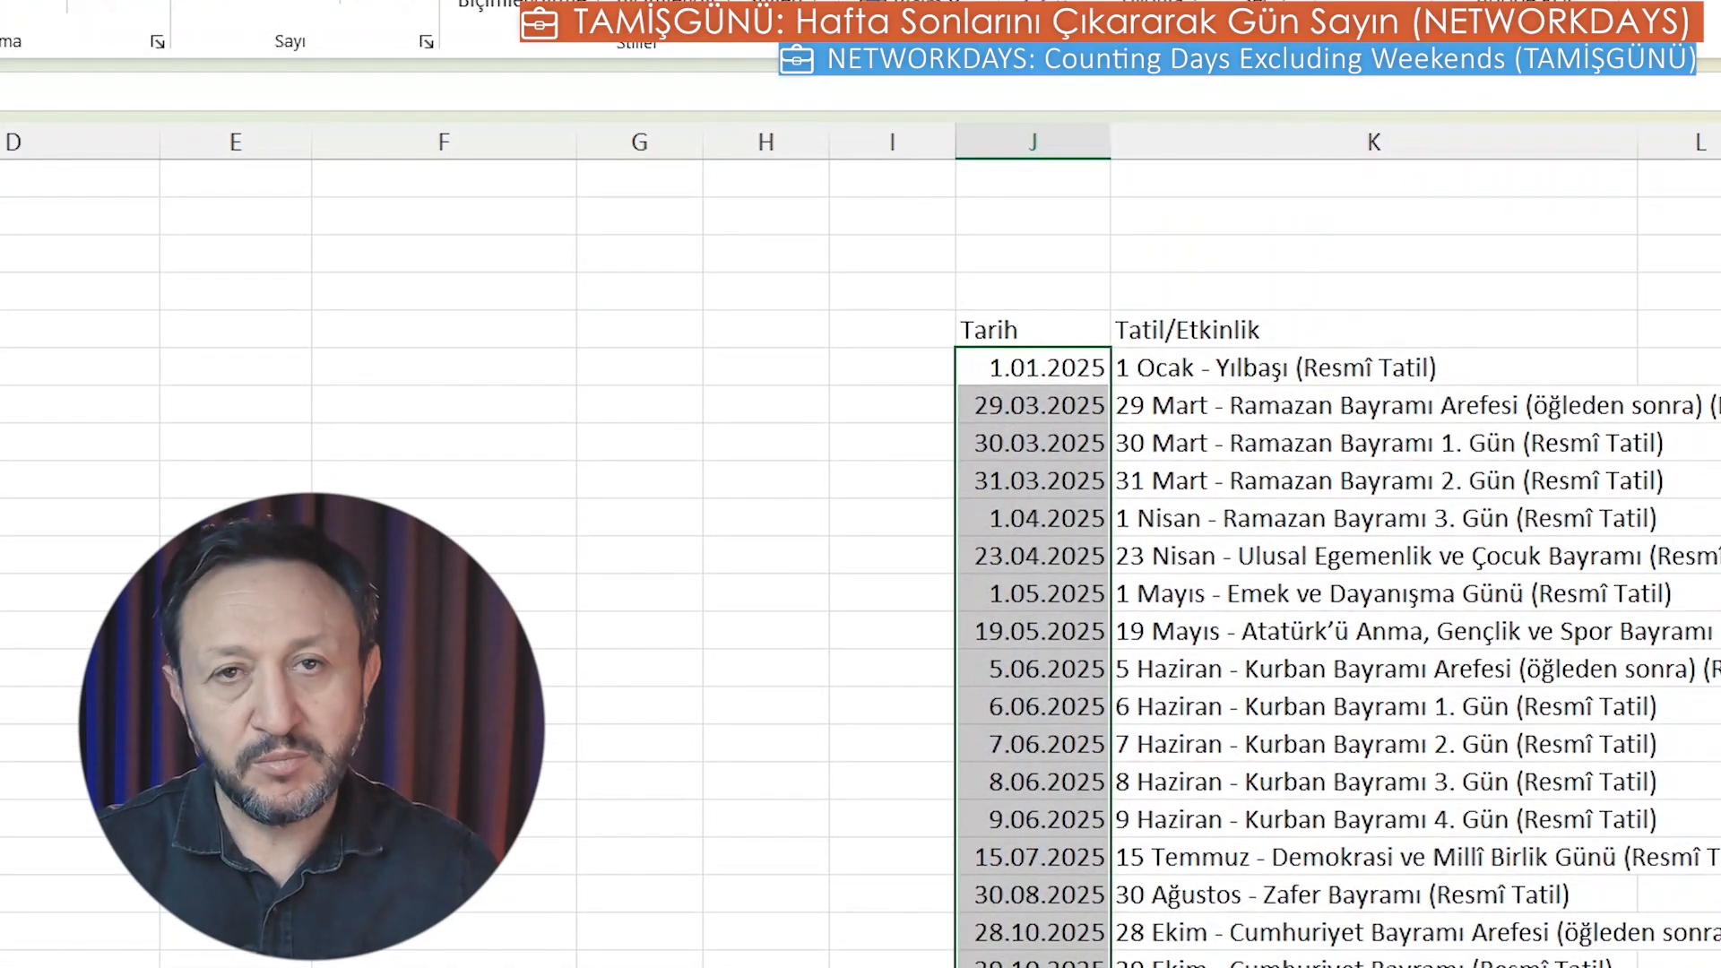
# Review the 2019 holiday dates in column J and the start and end dates in C9:D9.
pyautogui.scroll(7, 1082, 832)
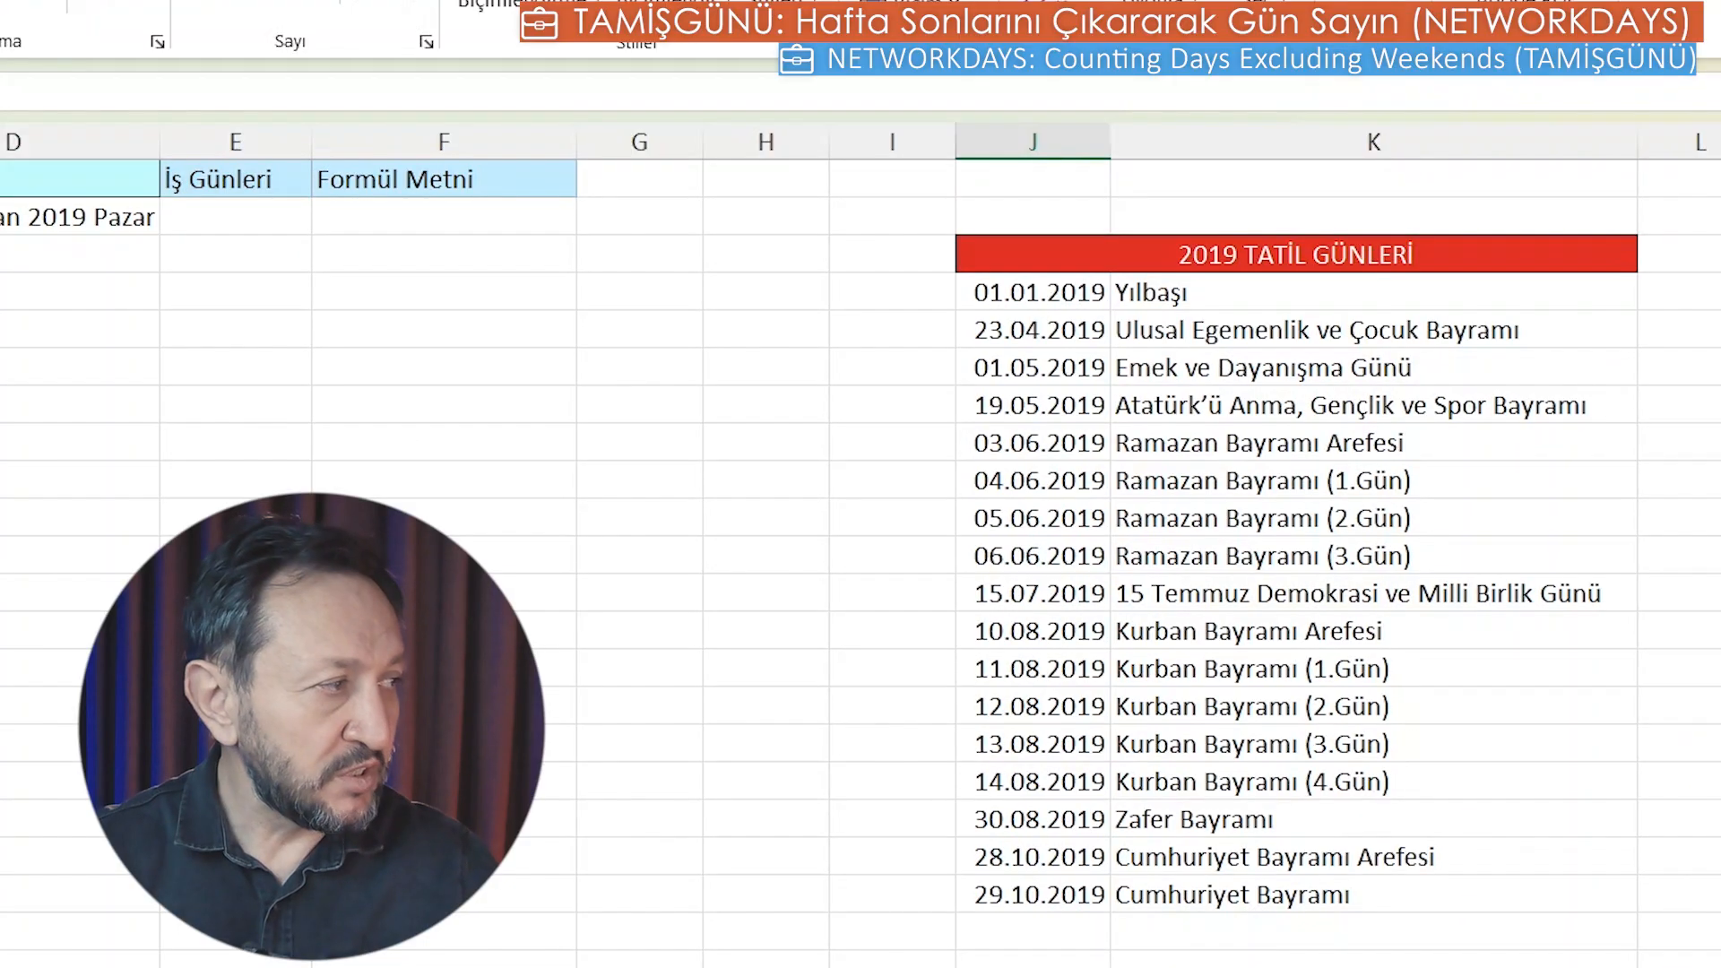
pyautogui.moveTo(1044, 300); pyautogui.dragTo(1086, 712)
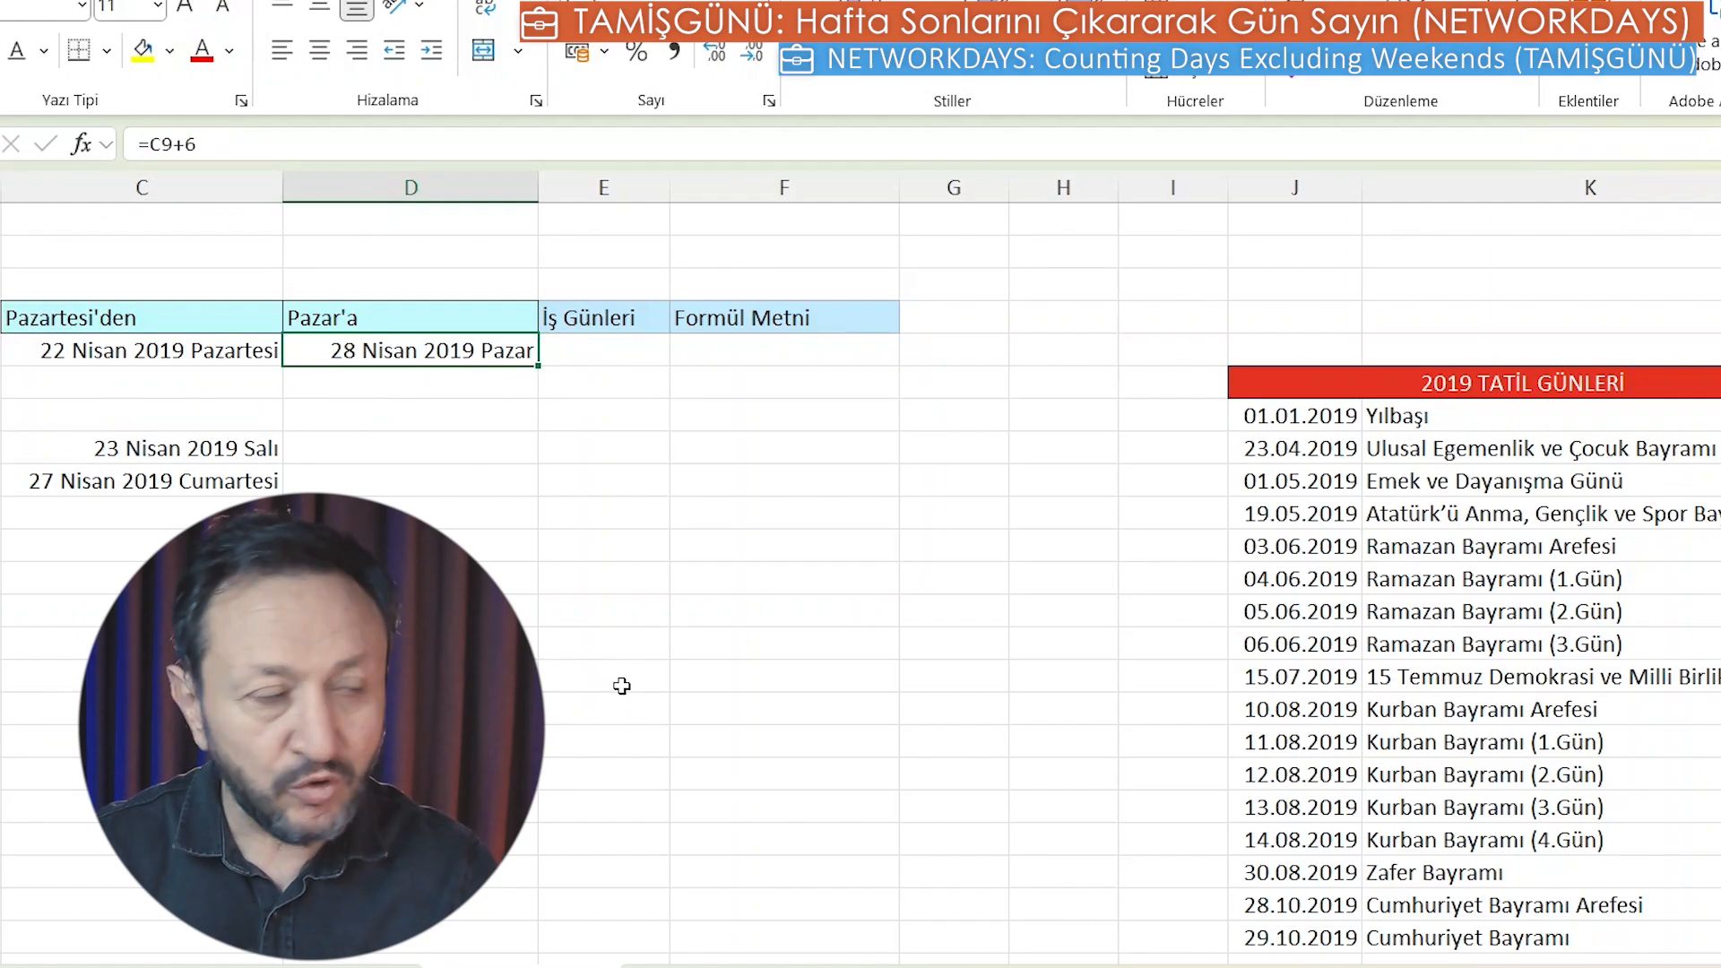
pyautogui.moveTo(190, 352); pyautogui.dragTo(529, 351)
# Enter =TAMİŞGÜNÜ(C9;D9;J11:J27) in E9 to count the working days excluding the 2019 holidays.
pyautogui.click(587, 349)
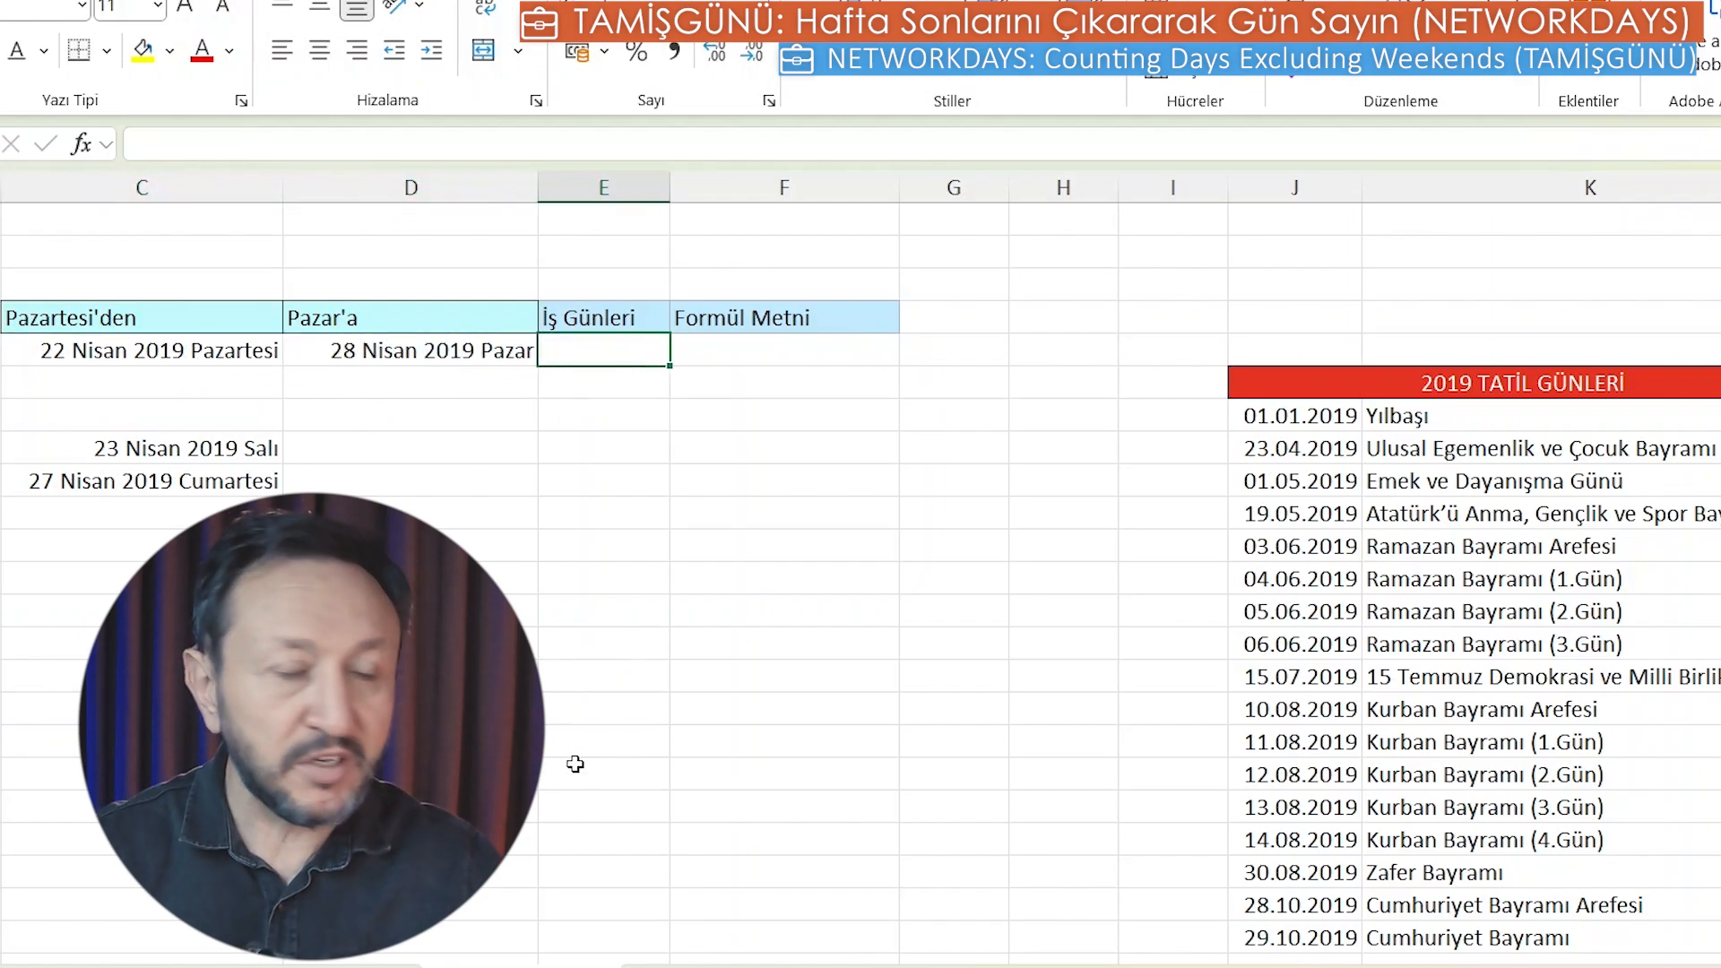
pyautogui.write('=tam')
pyautogui.press('Tab')
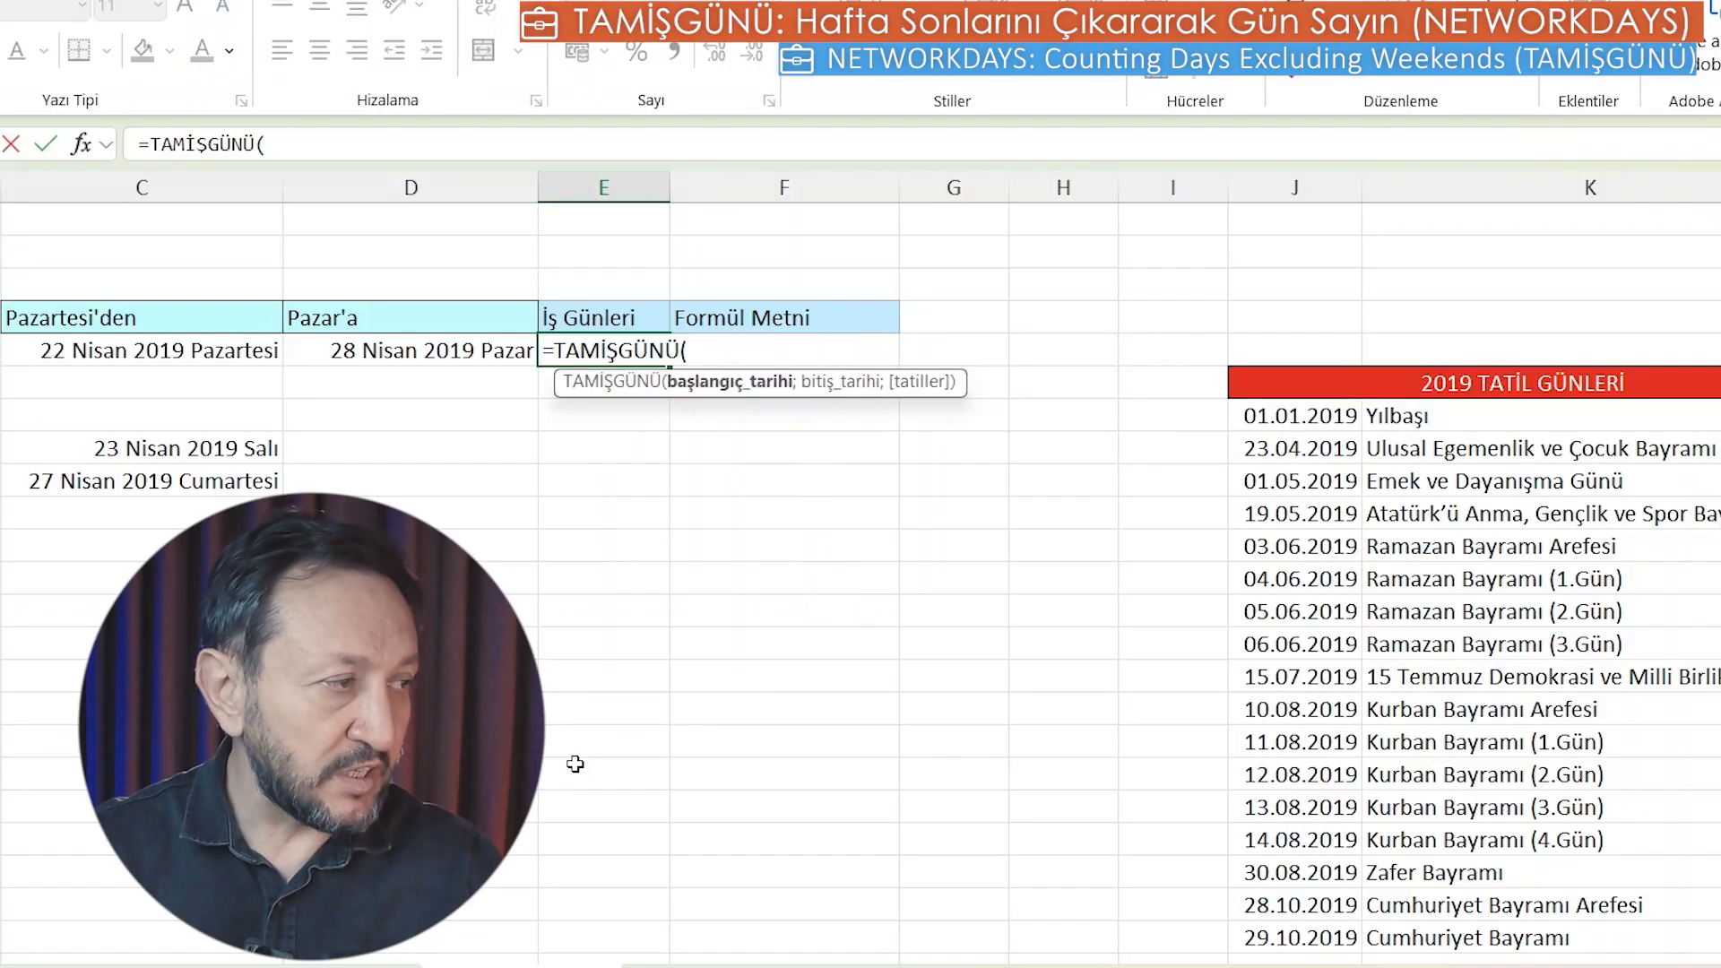
pyautogui.click(184, 349)
pyautogui.write(';')
pyautogui.click(405, 354)
pyautogui.write(';')
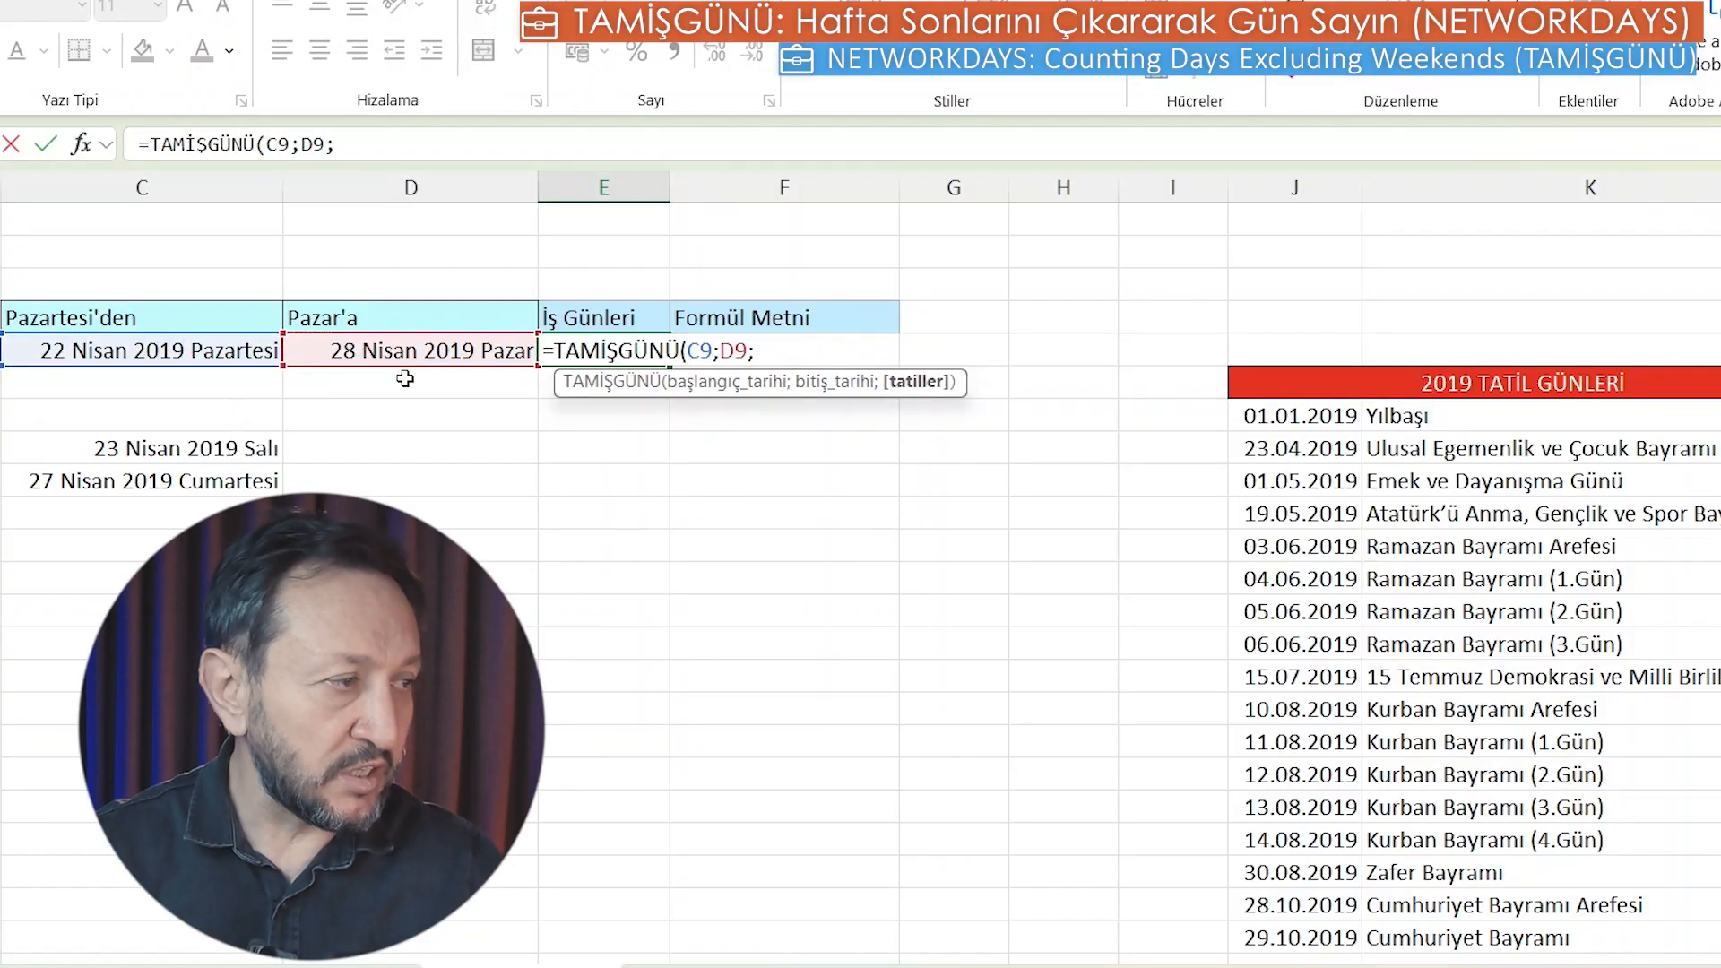
pyautogui.moveTo(1263, 420); pyautogui.dragTo(1299, 883)
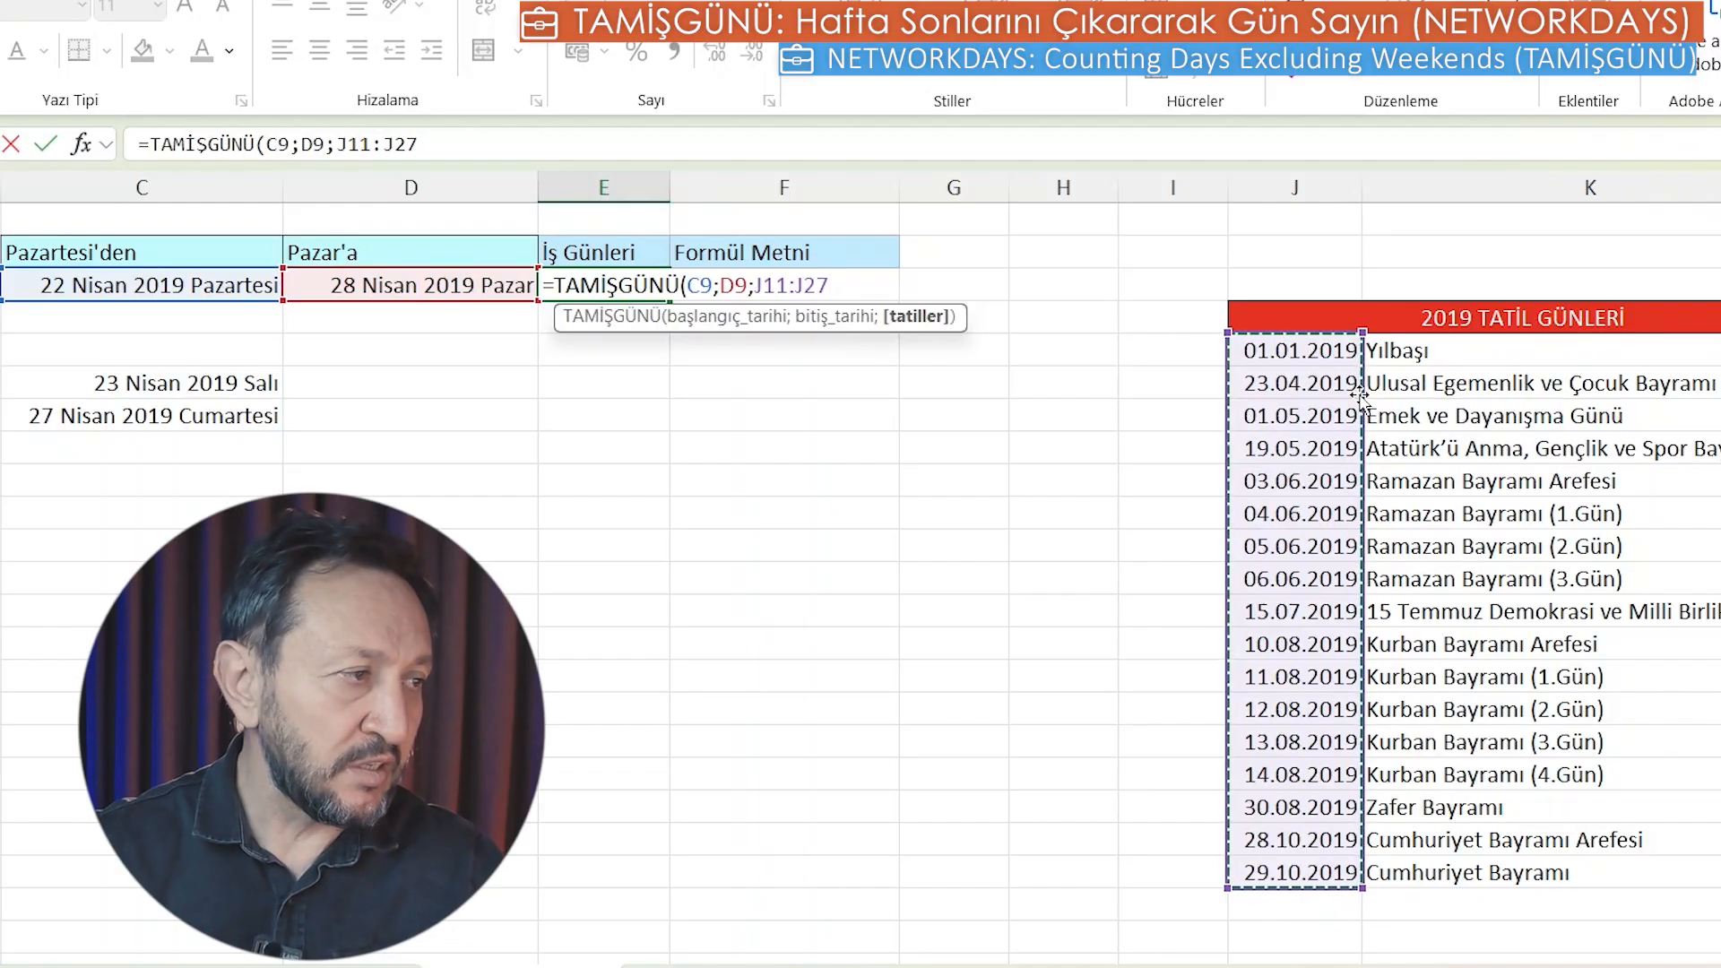
pyautogui.hotkey('ctrl', 'Return')
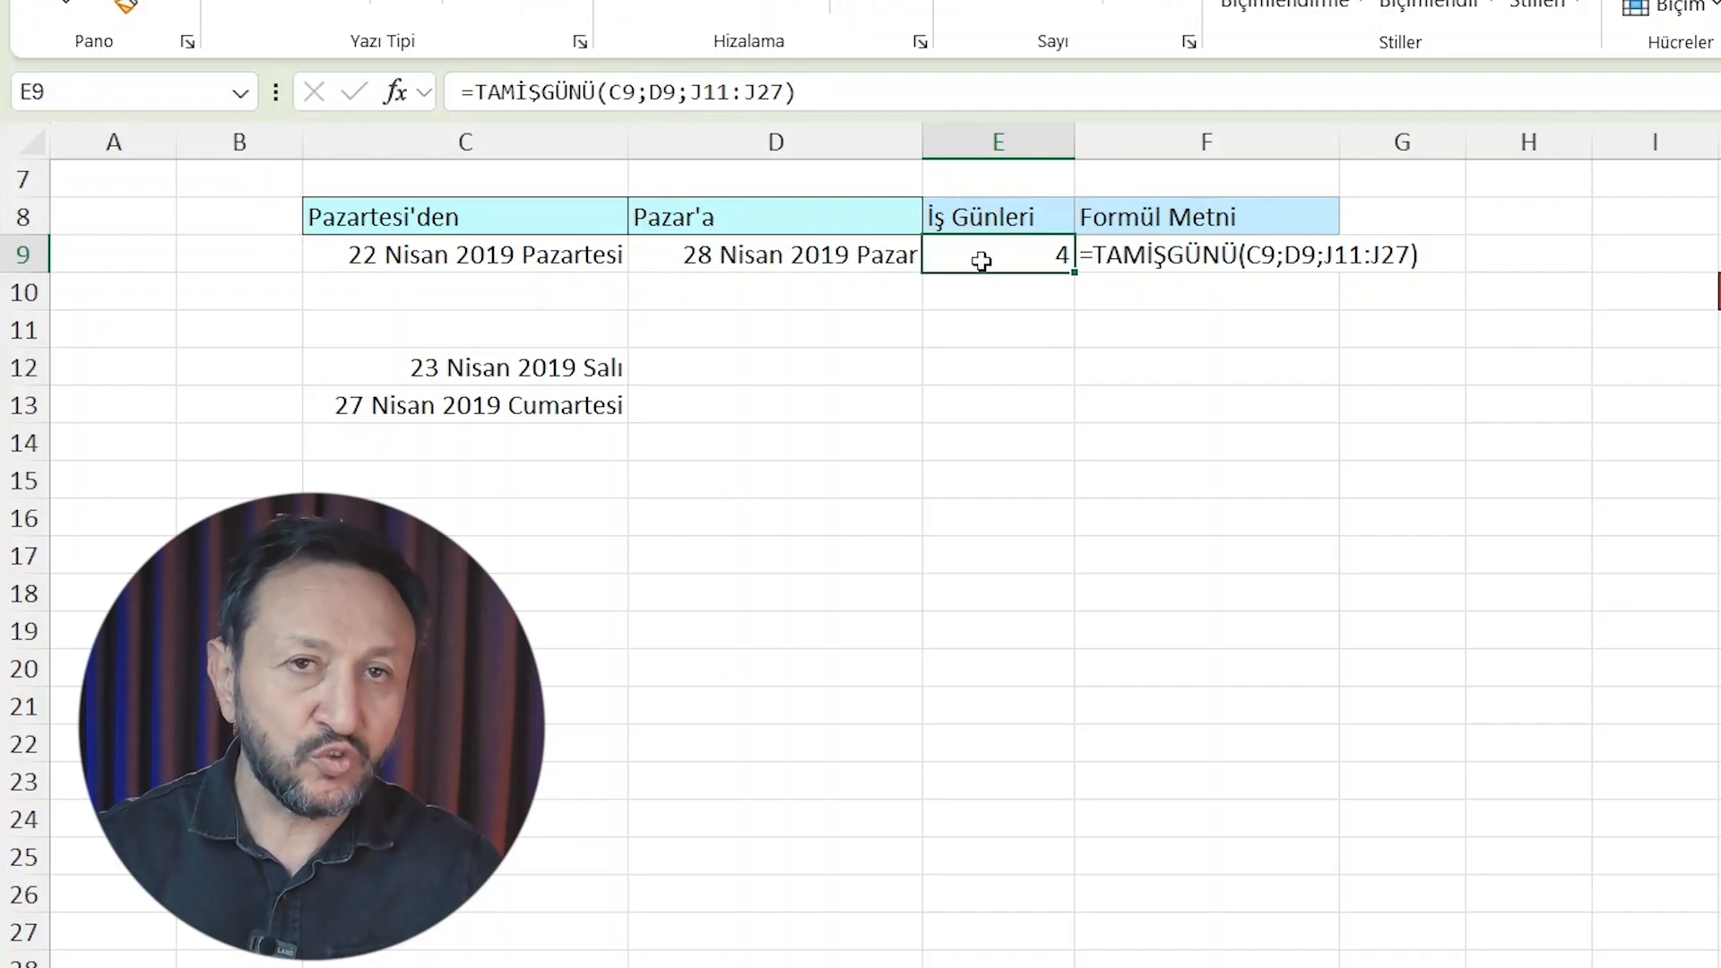
# Start a TAMİŞGÜNÜ.ULUSL formula in E10 with C9 as the start date and D9 as the end date.
pyautogui.click(934, 296)
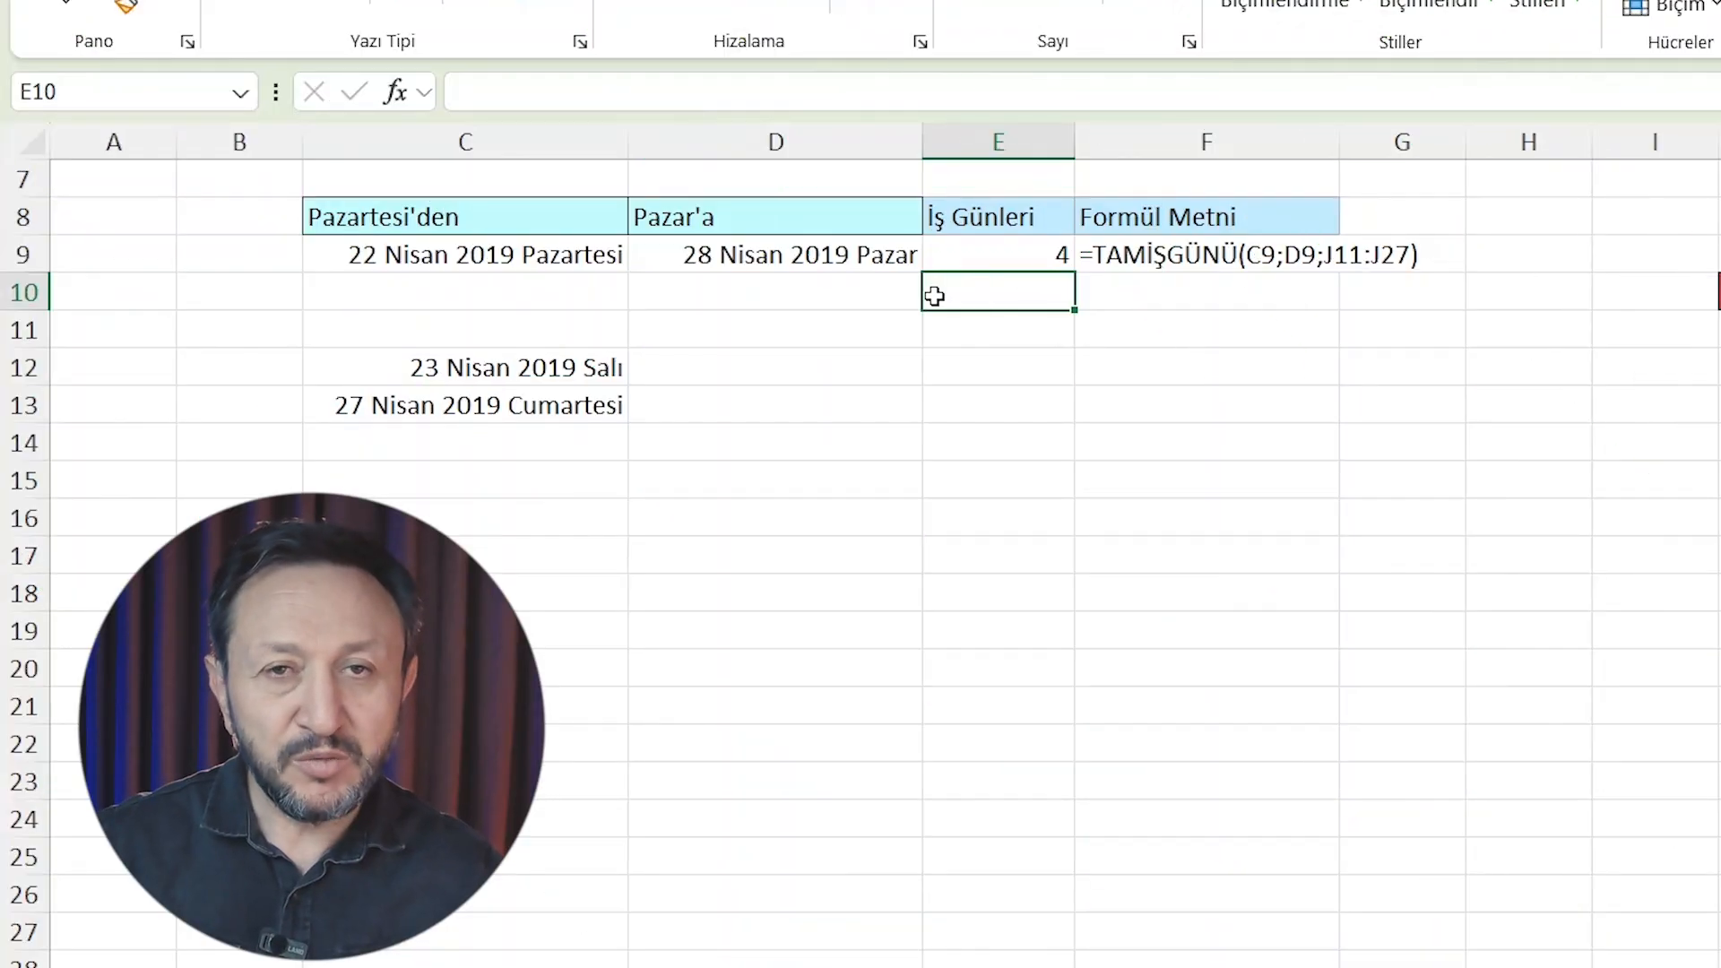
pyautogui.scroll(3, 934, 296)
pyautogui.click(198, 277)
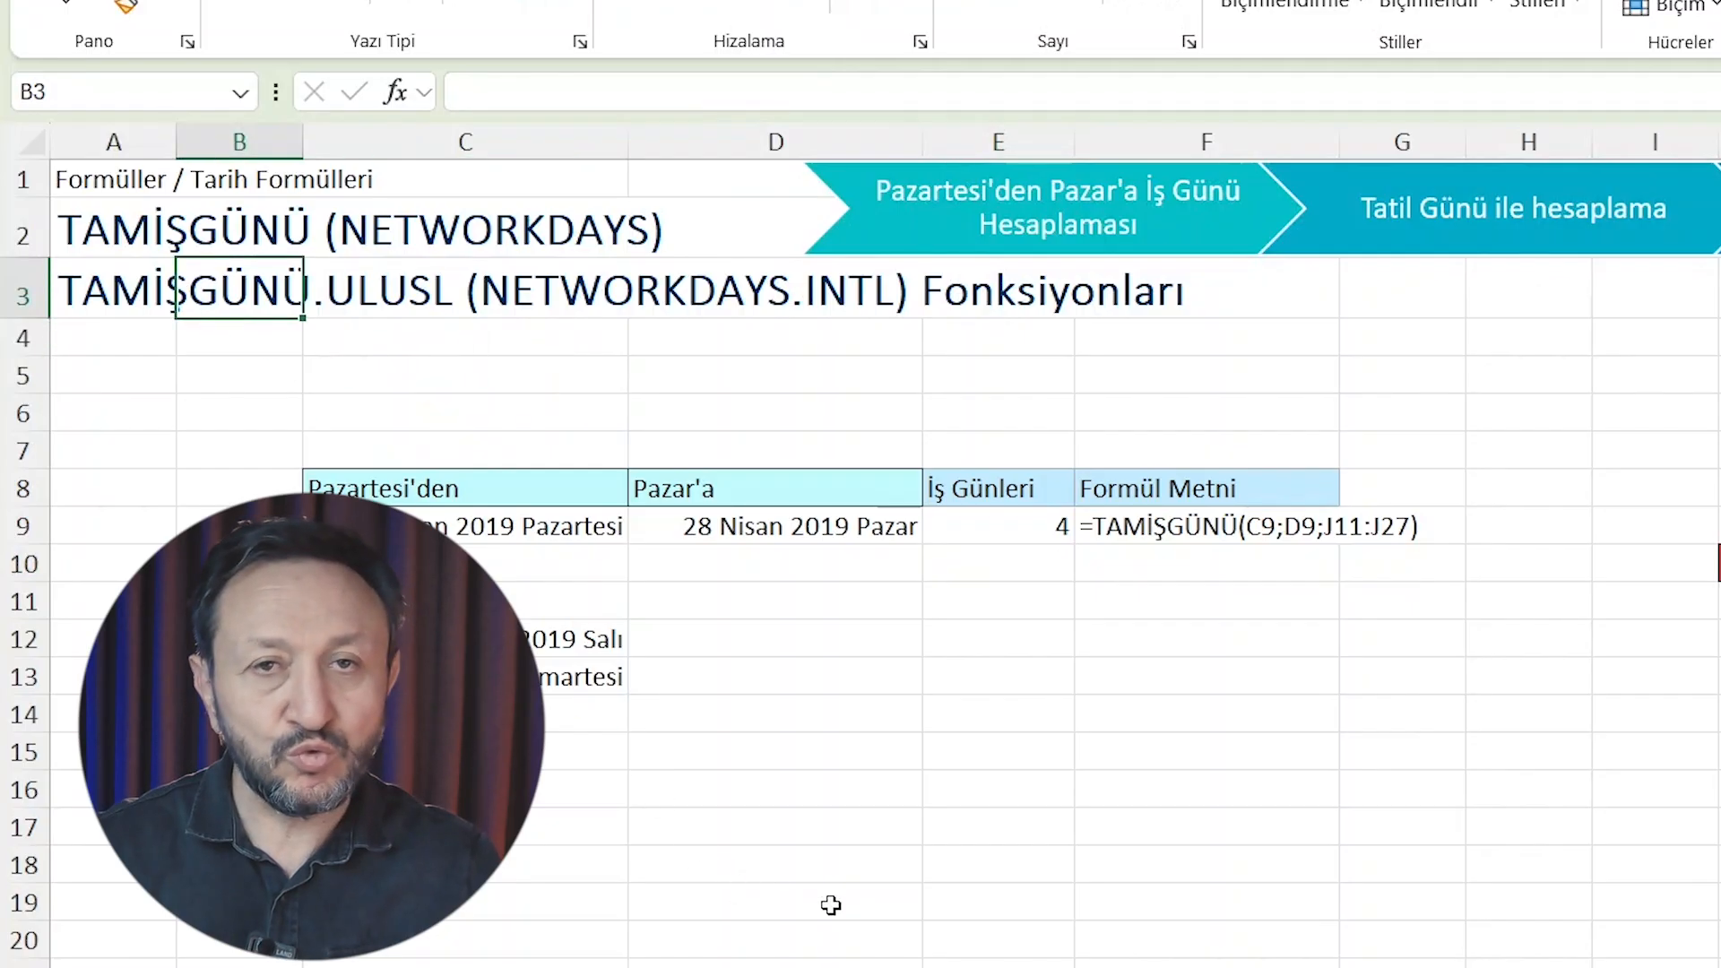
pyautogui.click(999, 567)
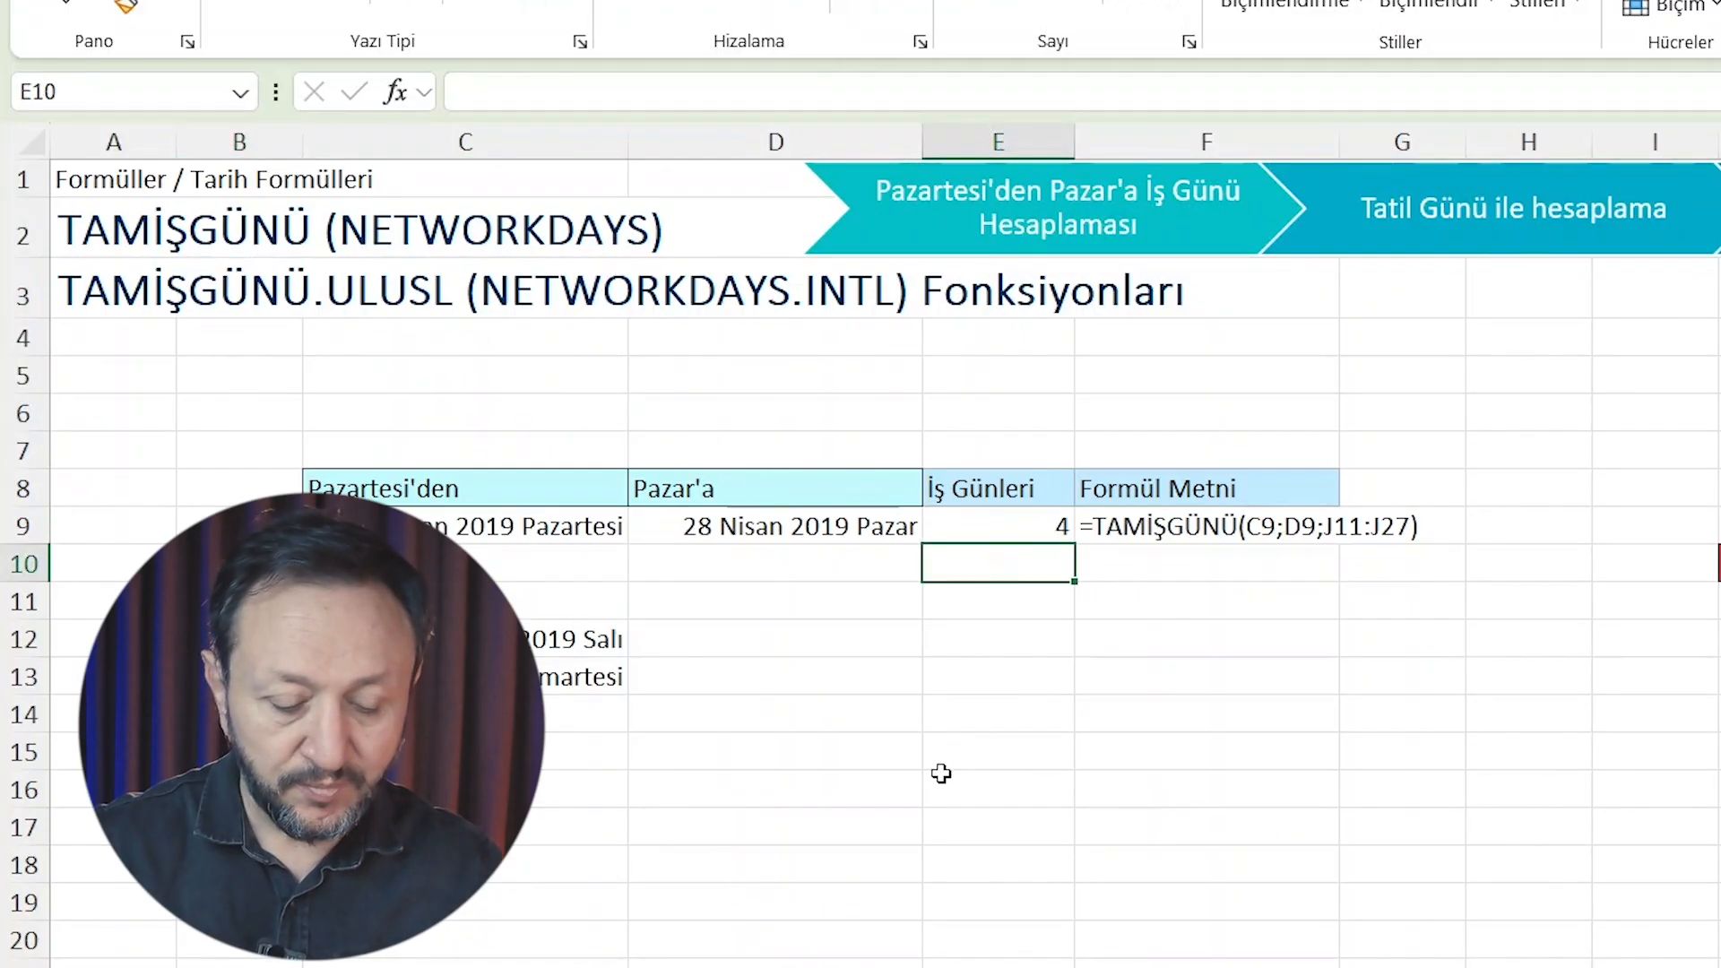
pyautogui.write('=tam')
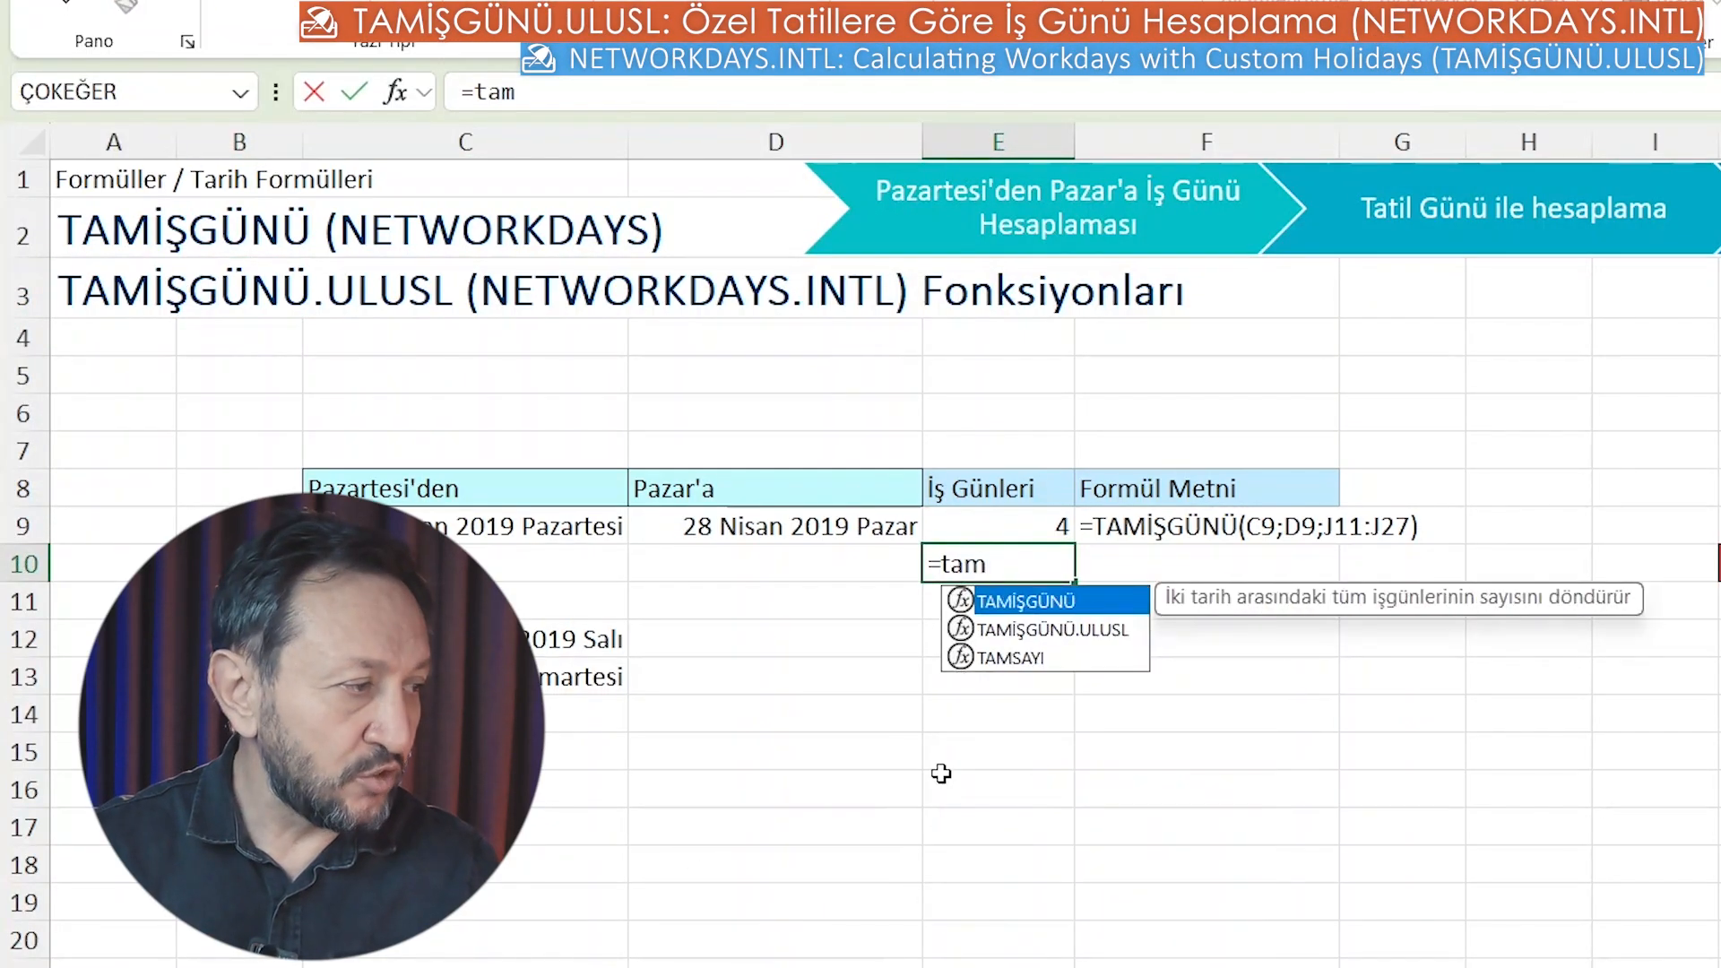
pyautogui.press('Down')
pyautogui.press('Tab')
pyautogui.click(574, 526)
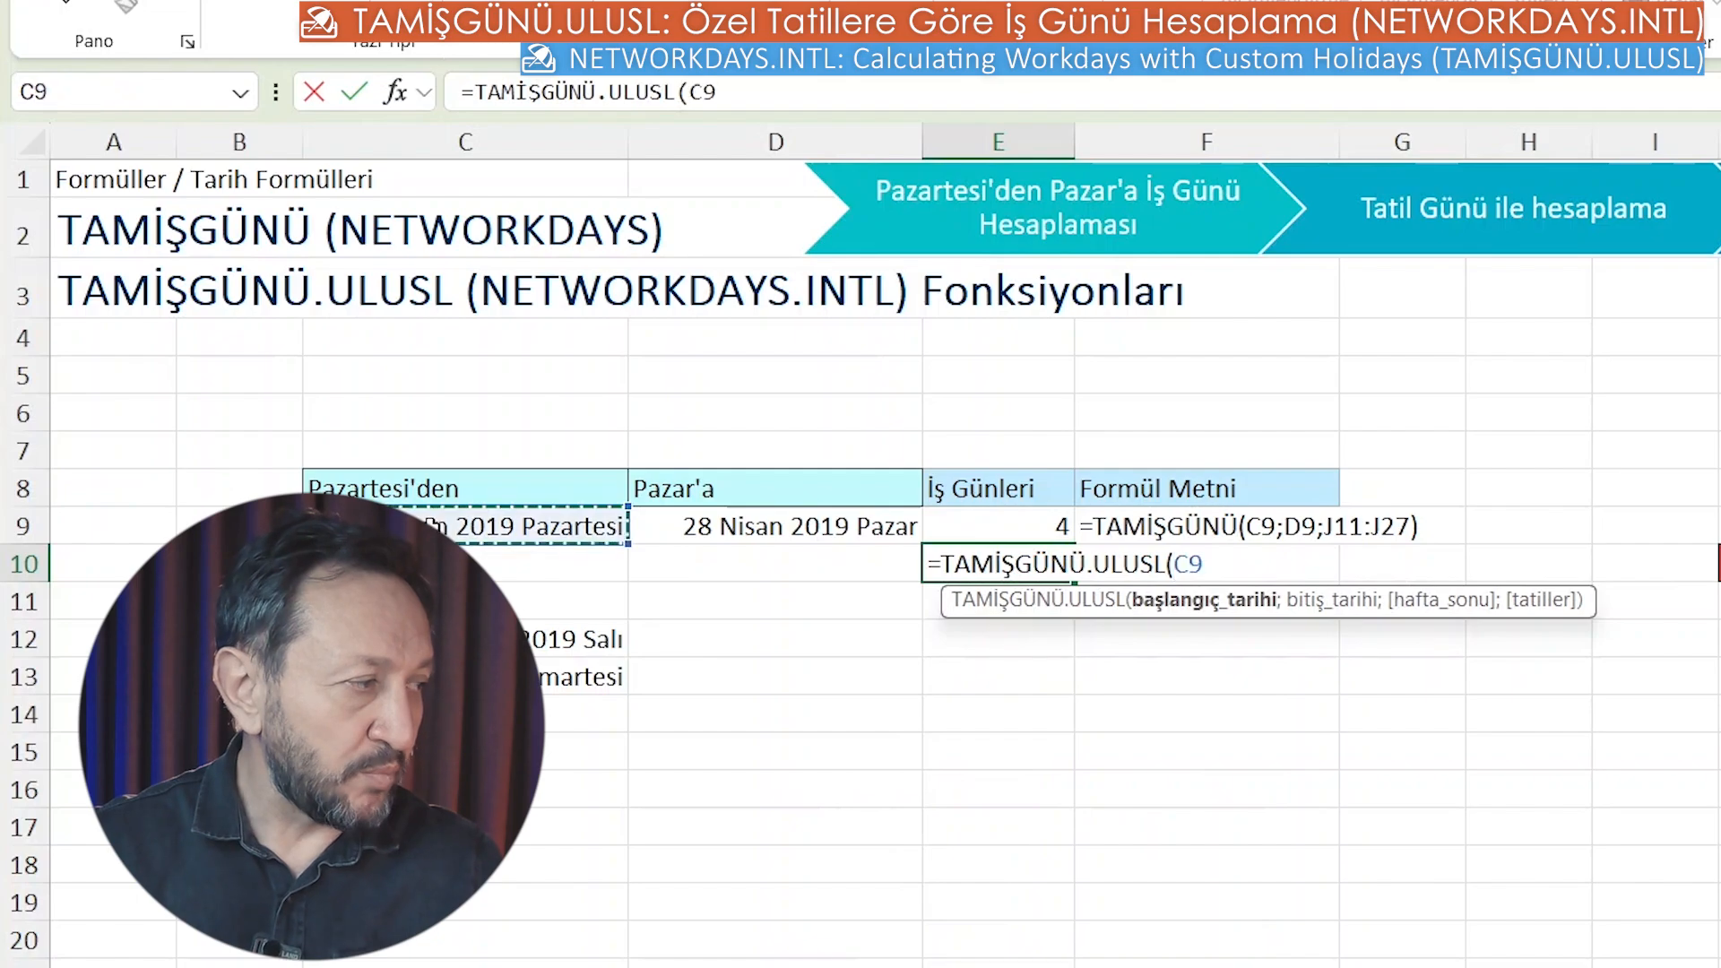
pyautogui.write(';')
pyautogui.click(769, 527)
pyautogui.write(';')
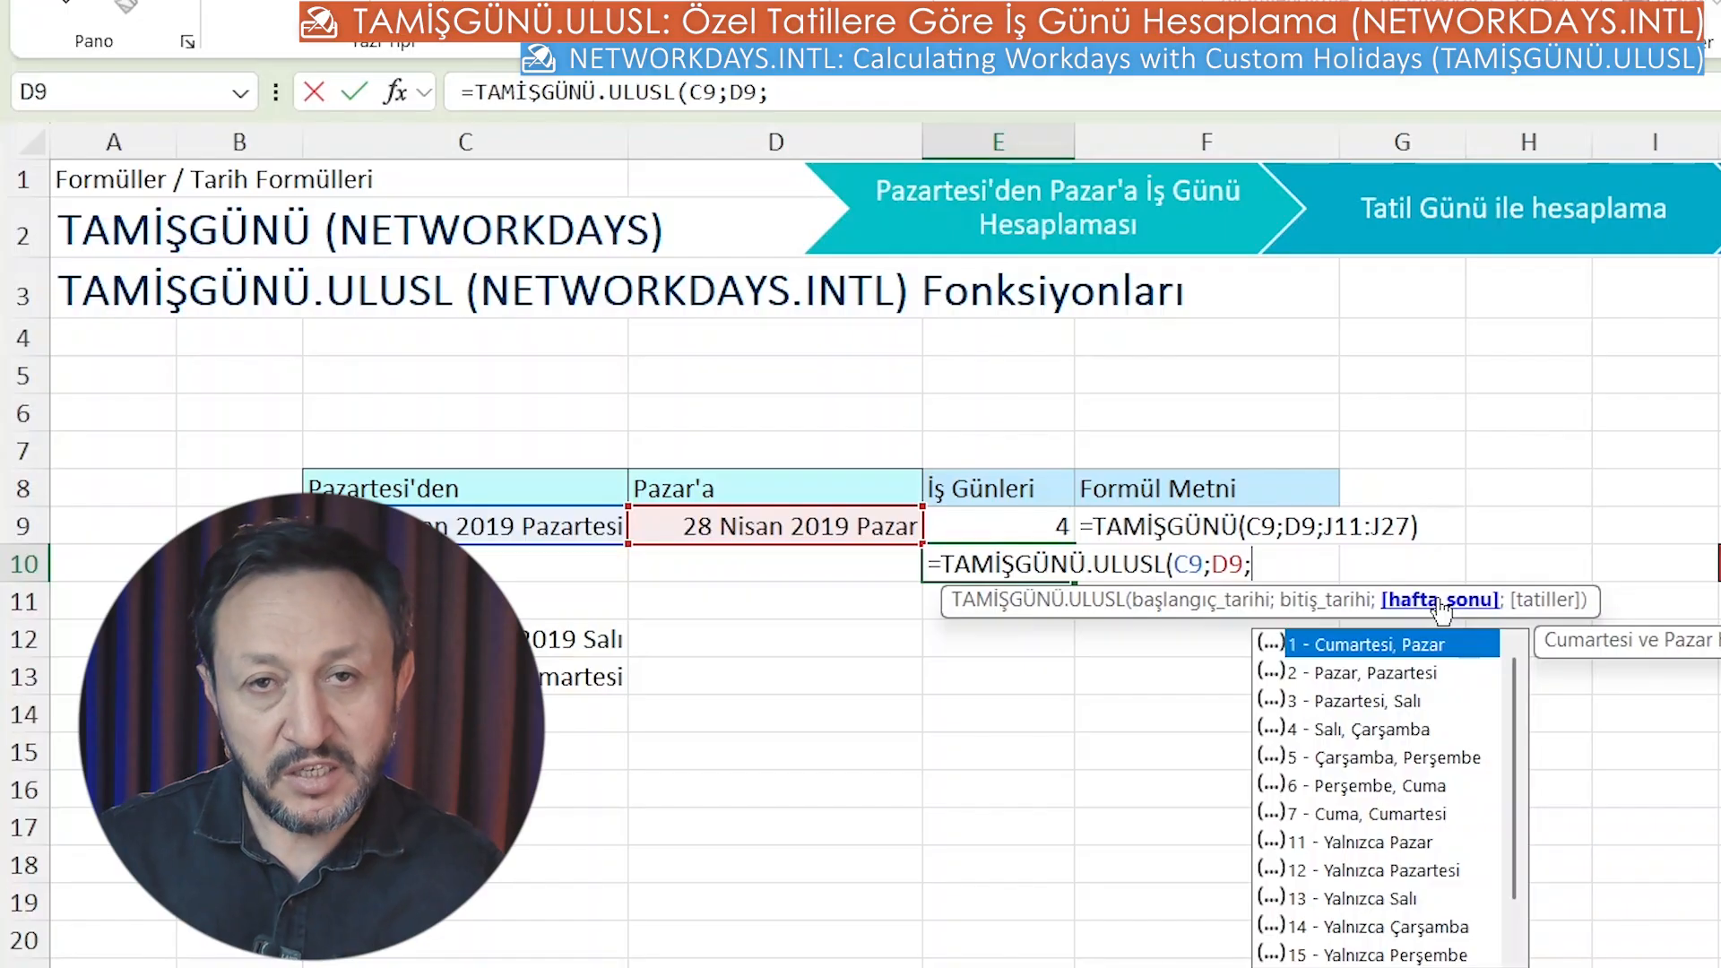
# Look through the weekend options and set the hafta_sonu argument to 11 - Yalnızca Pazar.
pyautogui.scroll(-1, 1326, 825)
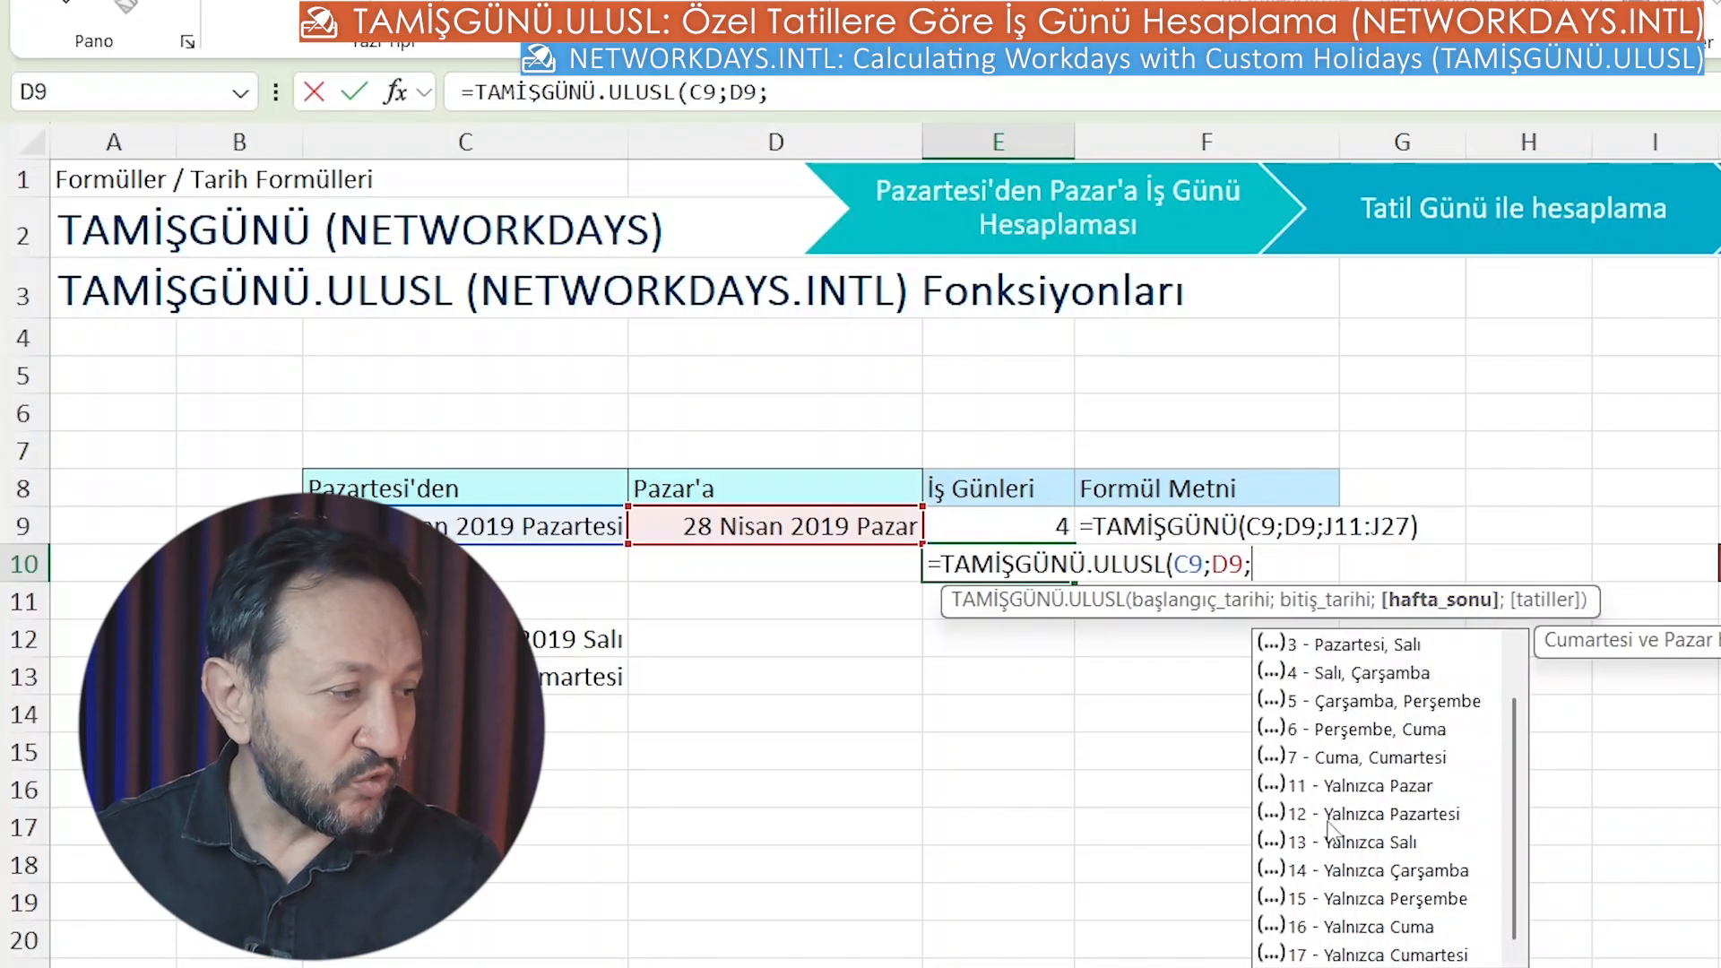
pyautogui.scroll(1, 1339, 842)
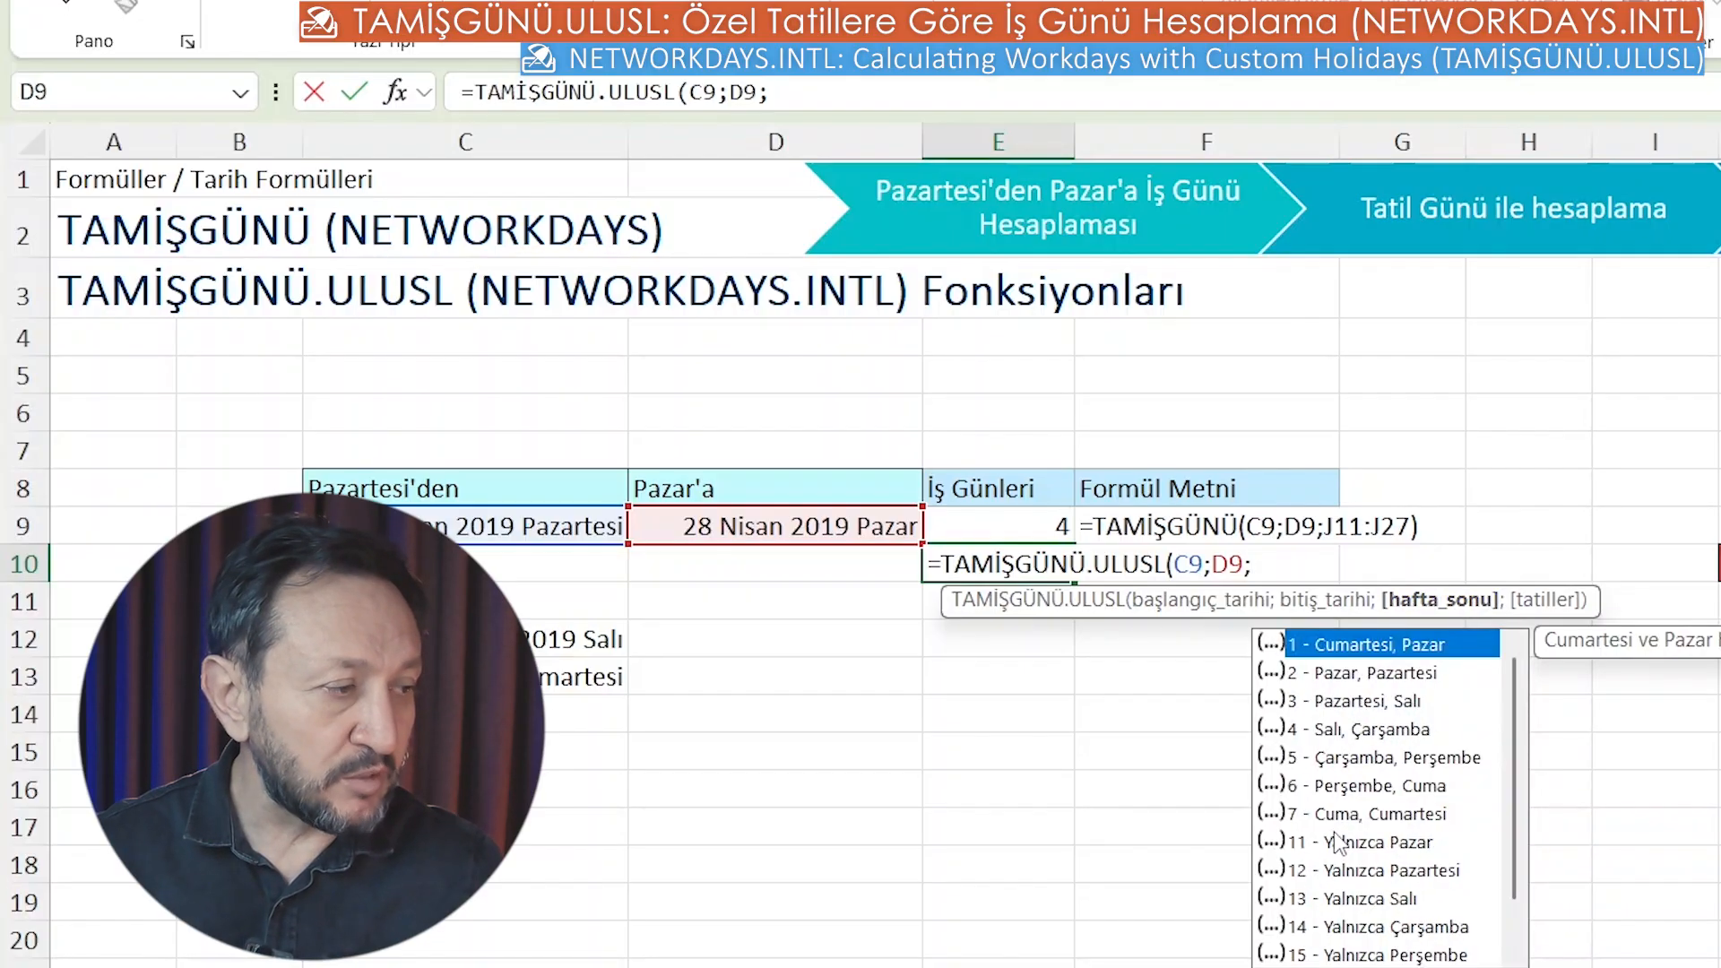
pyautogui.click(1335, 674)
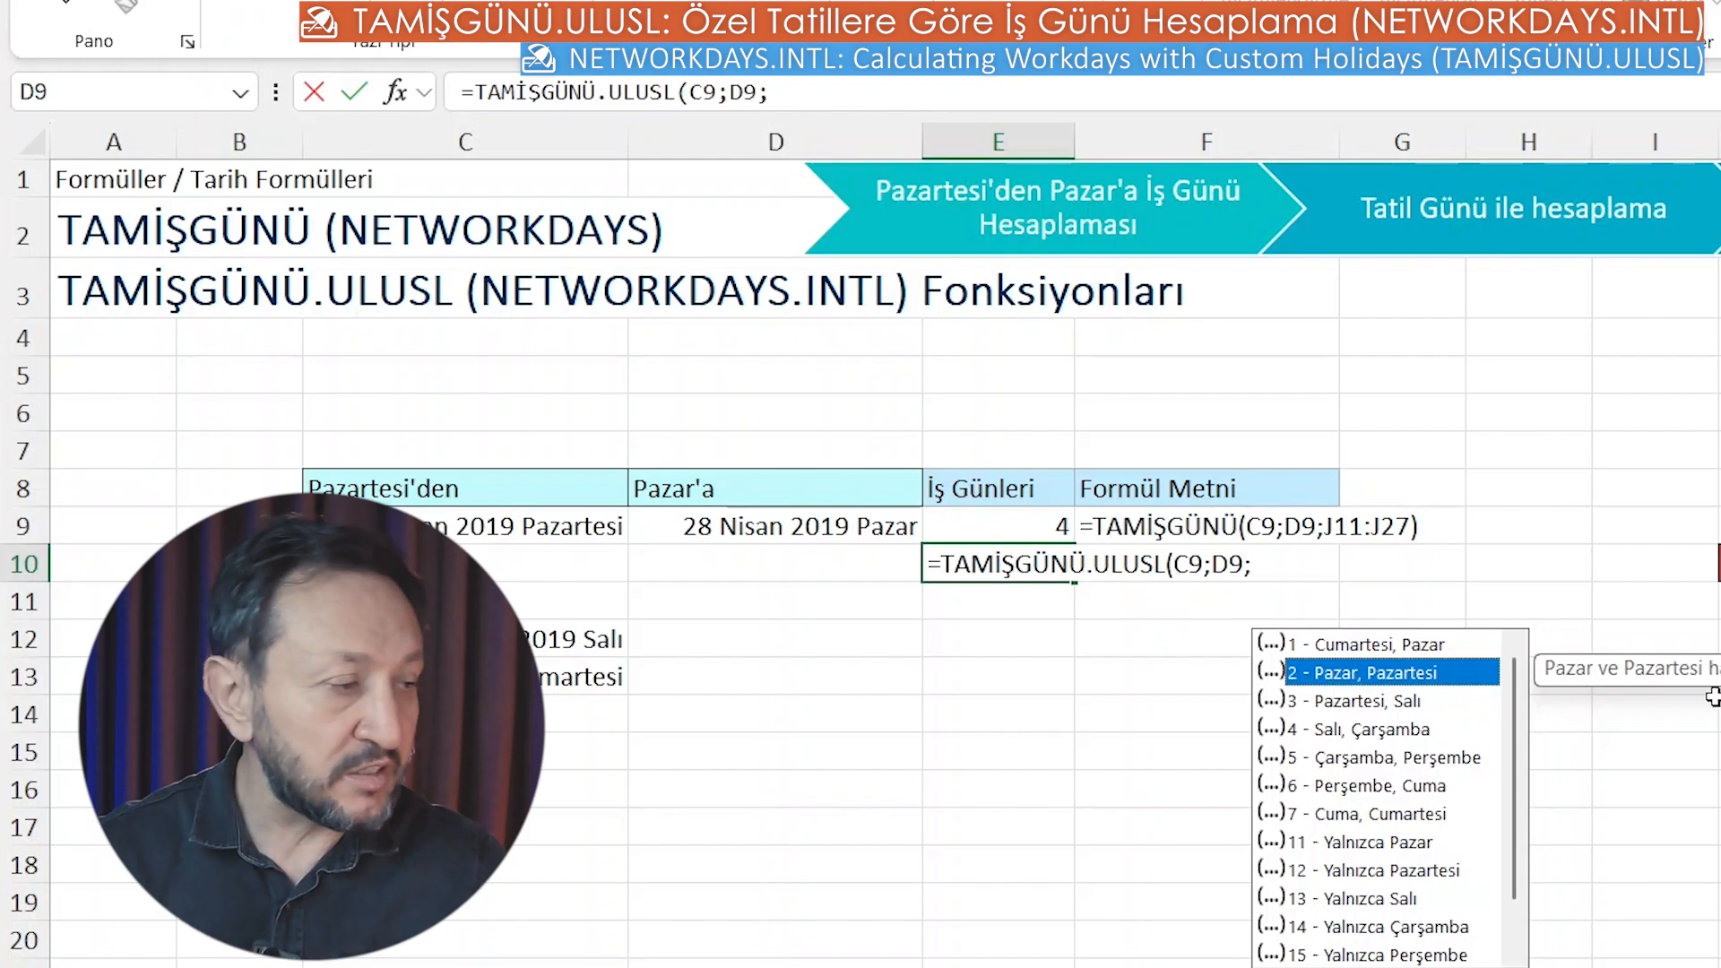
pyautogui.click(1392, 732)
pyautogui.click(1387, 759)
pyautogui.click(1377, 814)
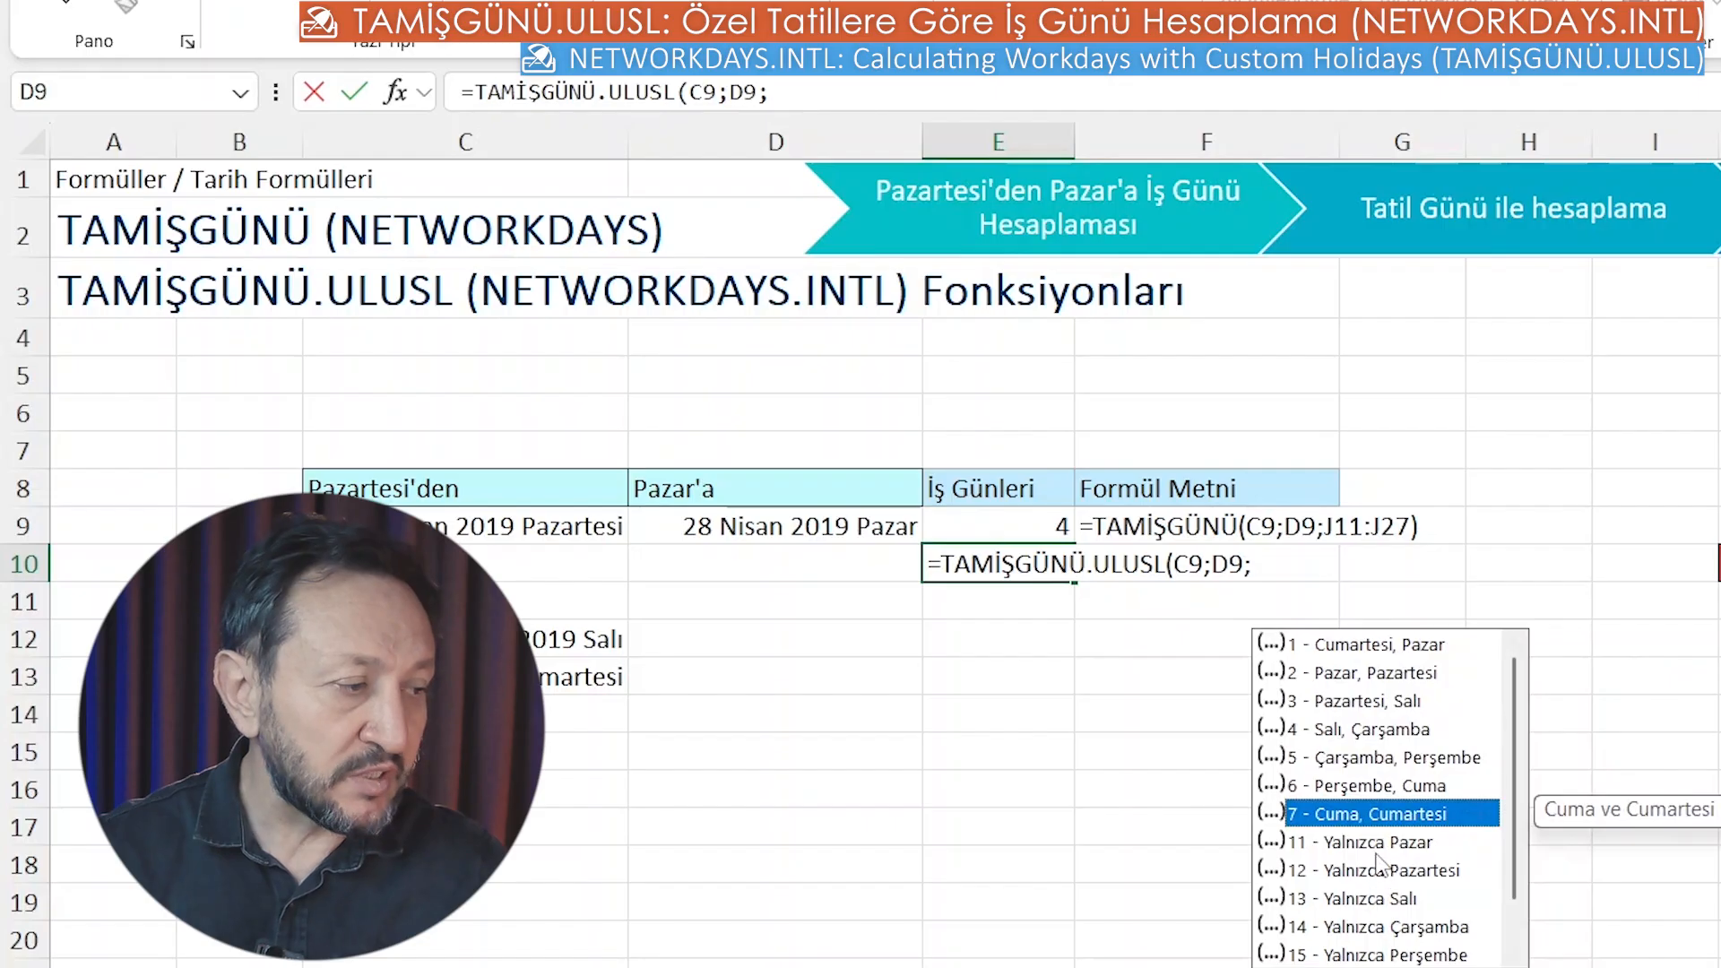
pyautogui.click(1372, 845)
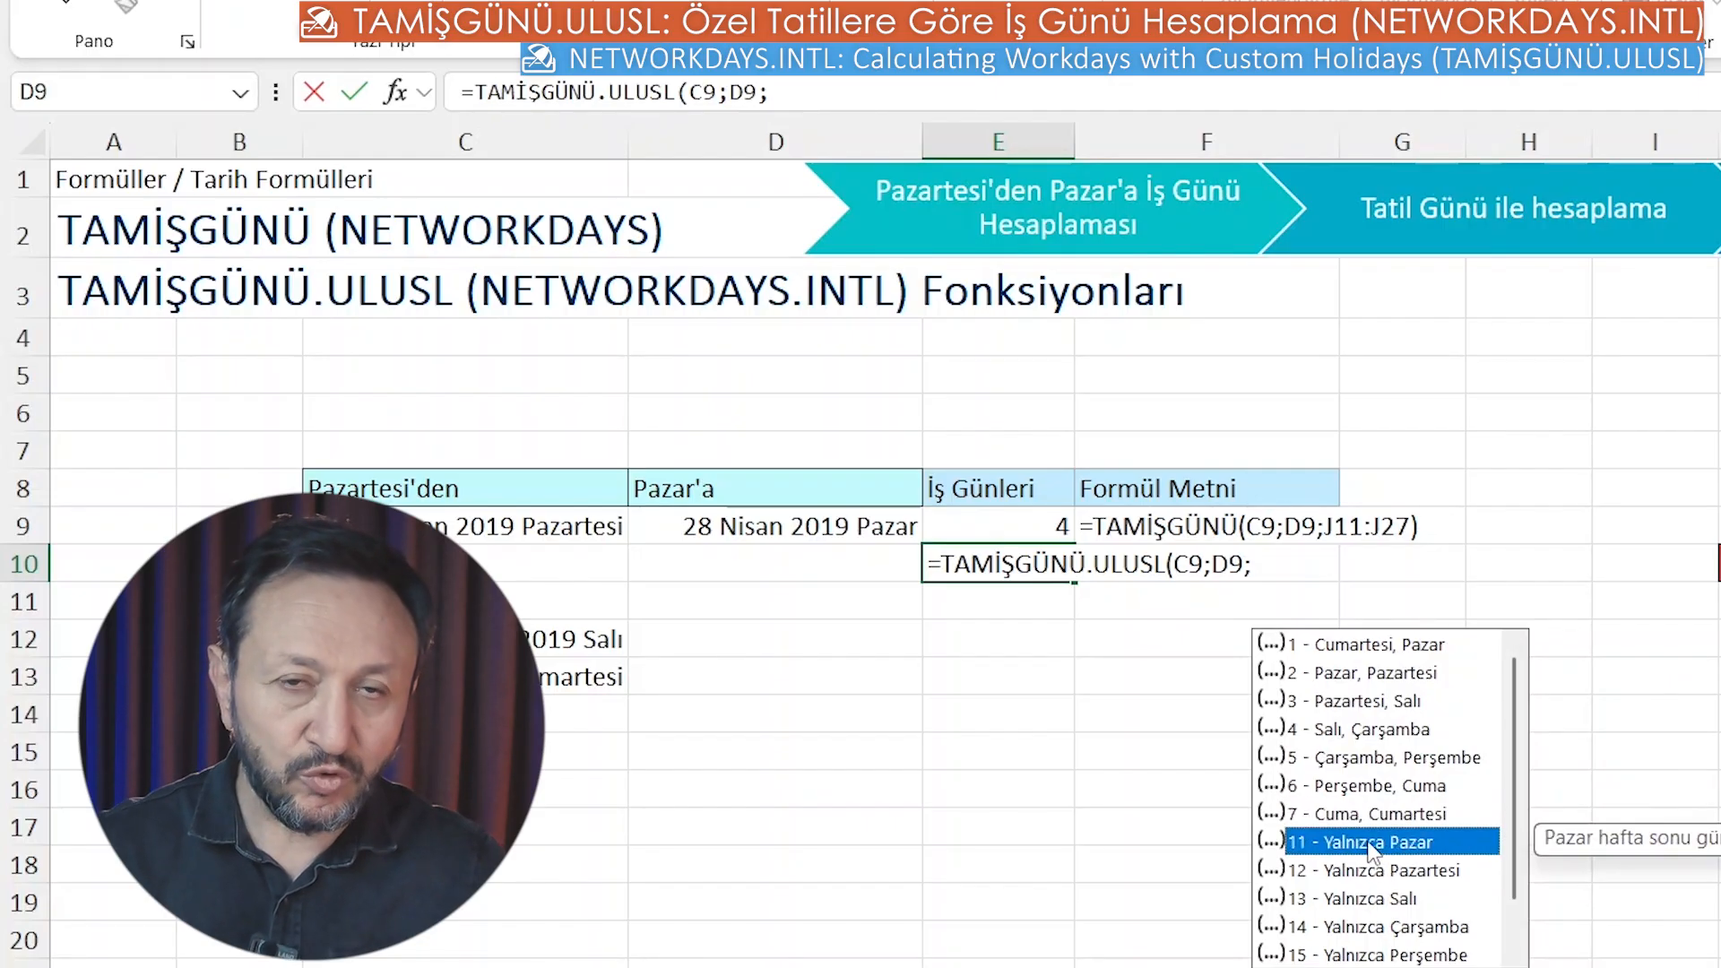
pyautogui.doubleClick(1371, 846)
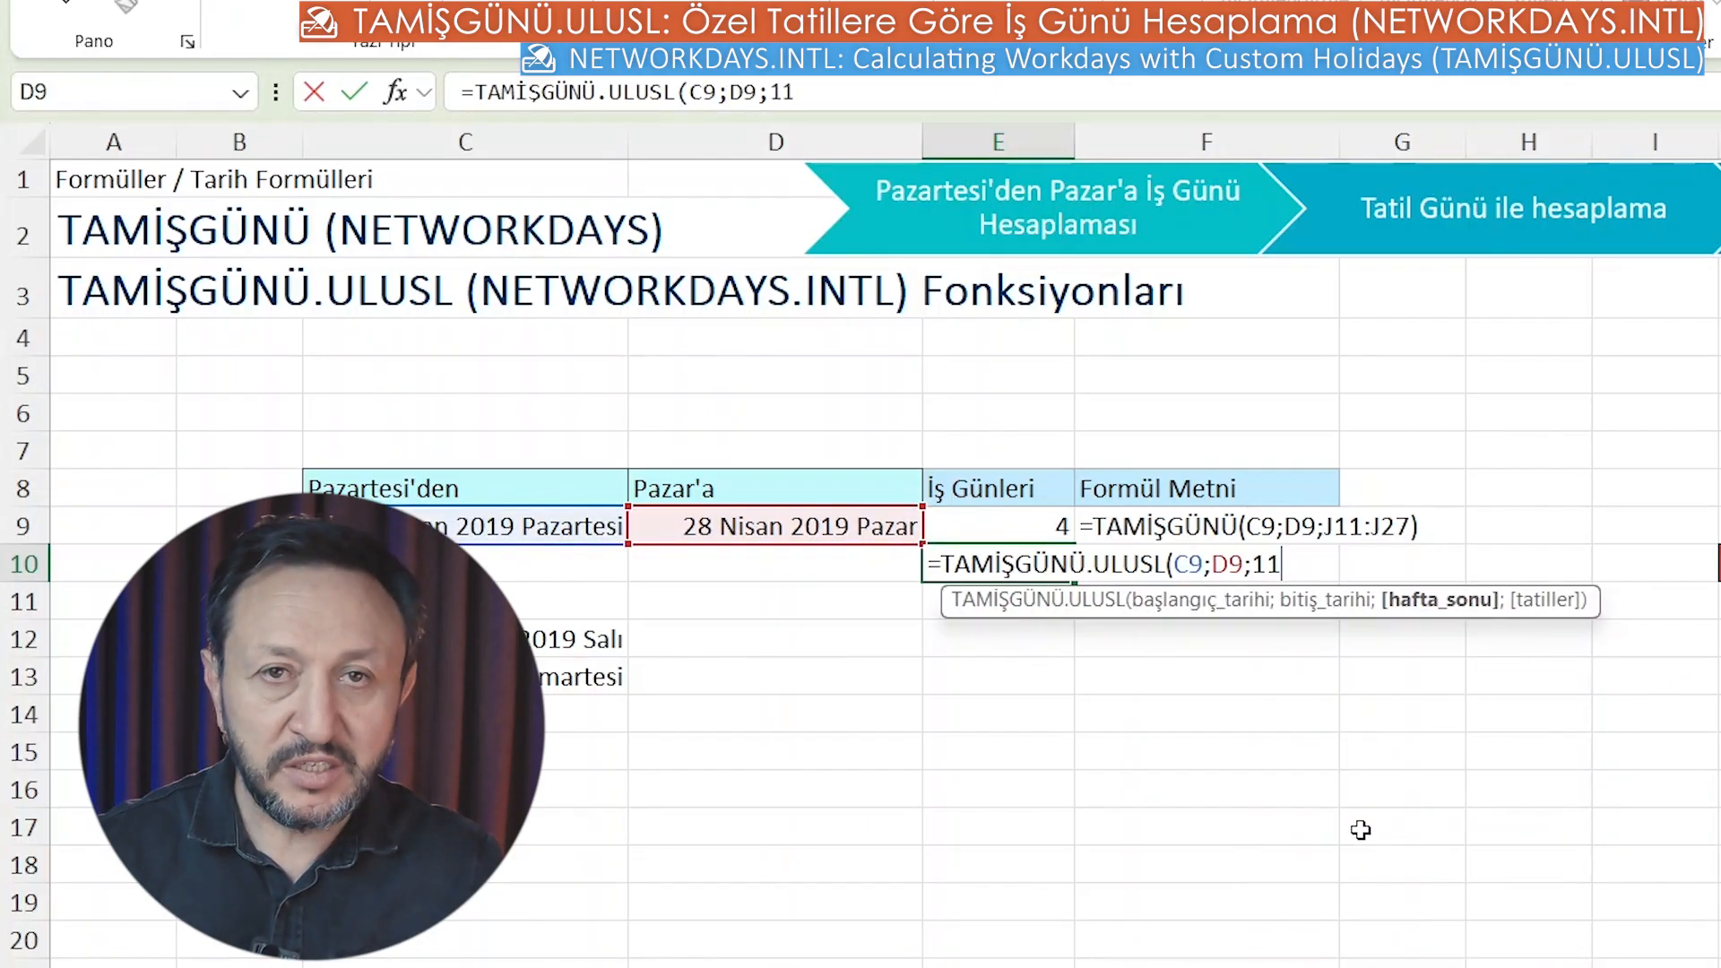
# Add the holiday dates J11:J27 as the tatiller argument and complete the formula in E10.
pyautogui.write(';')
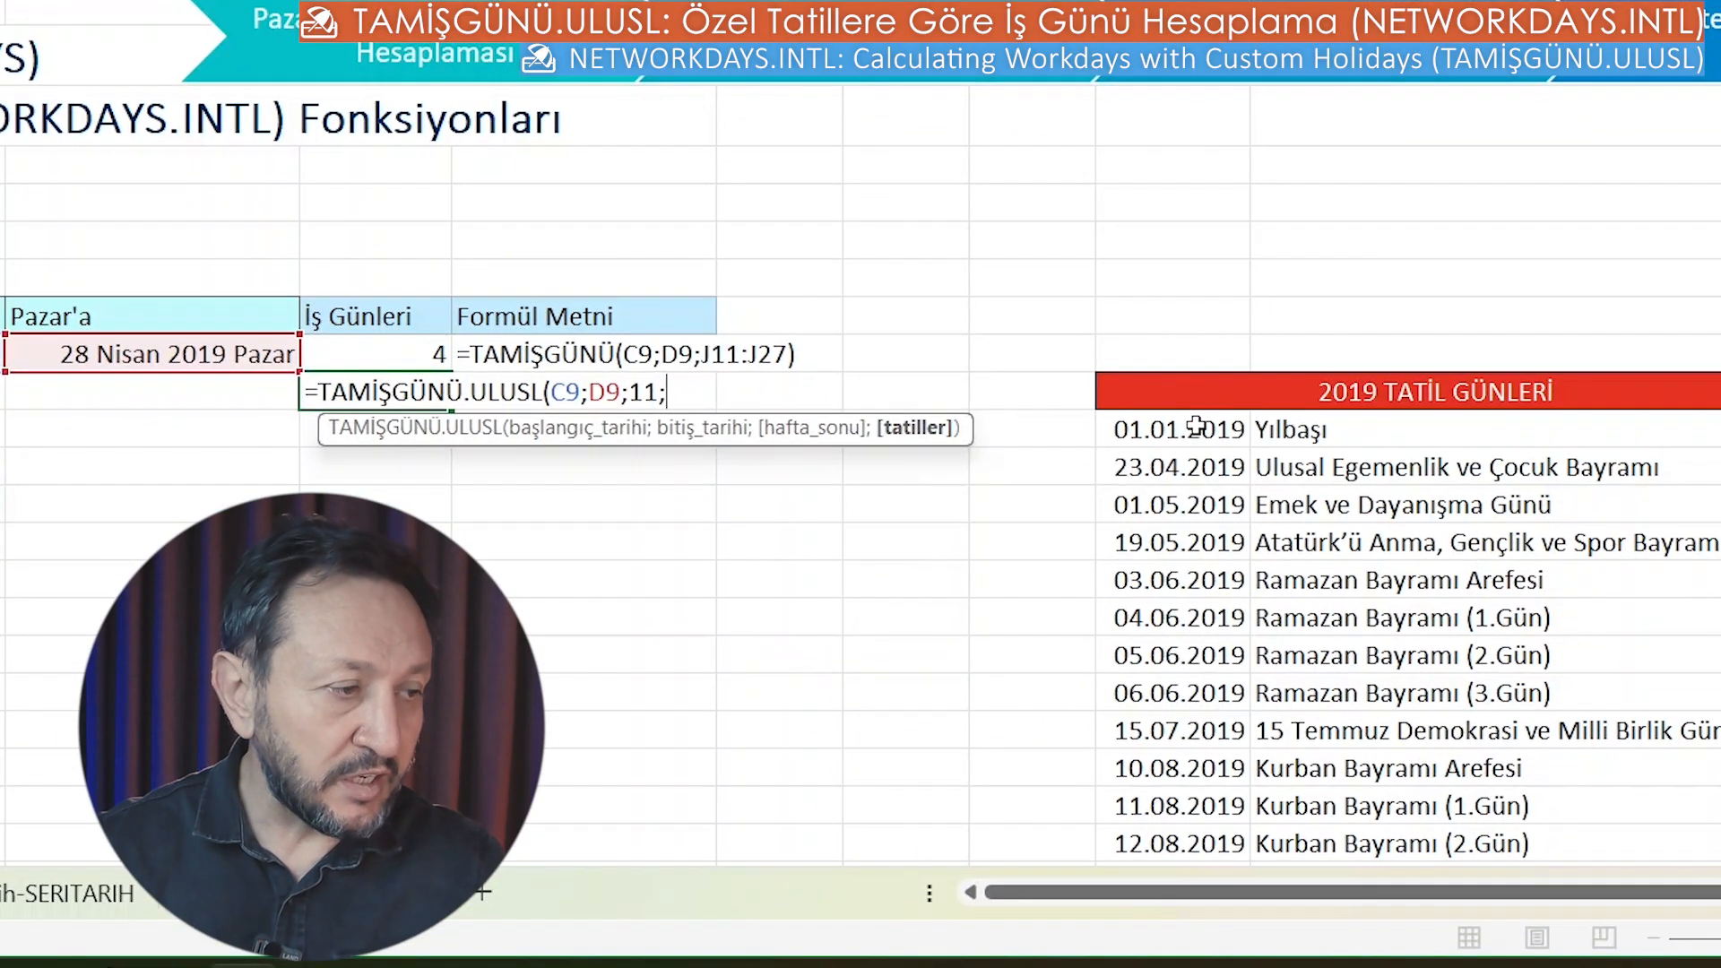
pyautogui.moveTo(1175, 429); pyautogui.dragTo(1177, 769)
pyautogui.press('Return')
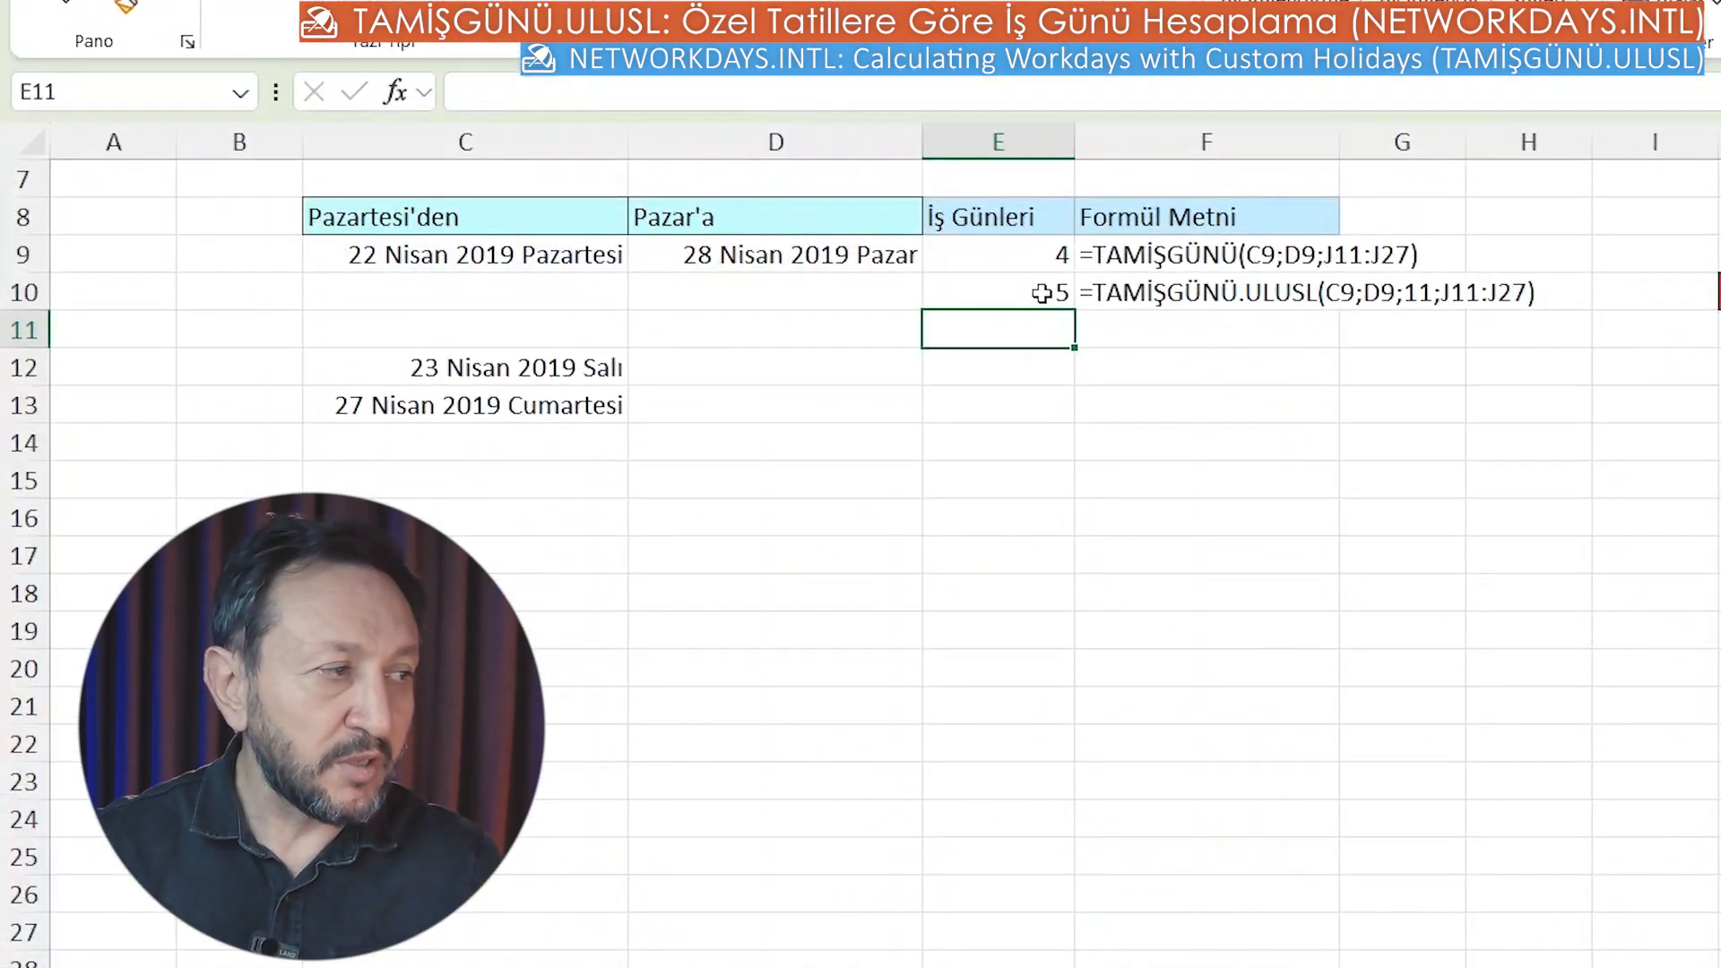
# Review the TAMİŞGÜNÜ.ULUSL formula in E10 against the dates in C9:D9 and the formula text in F10.
pyautogui.click(1040, 293)
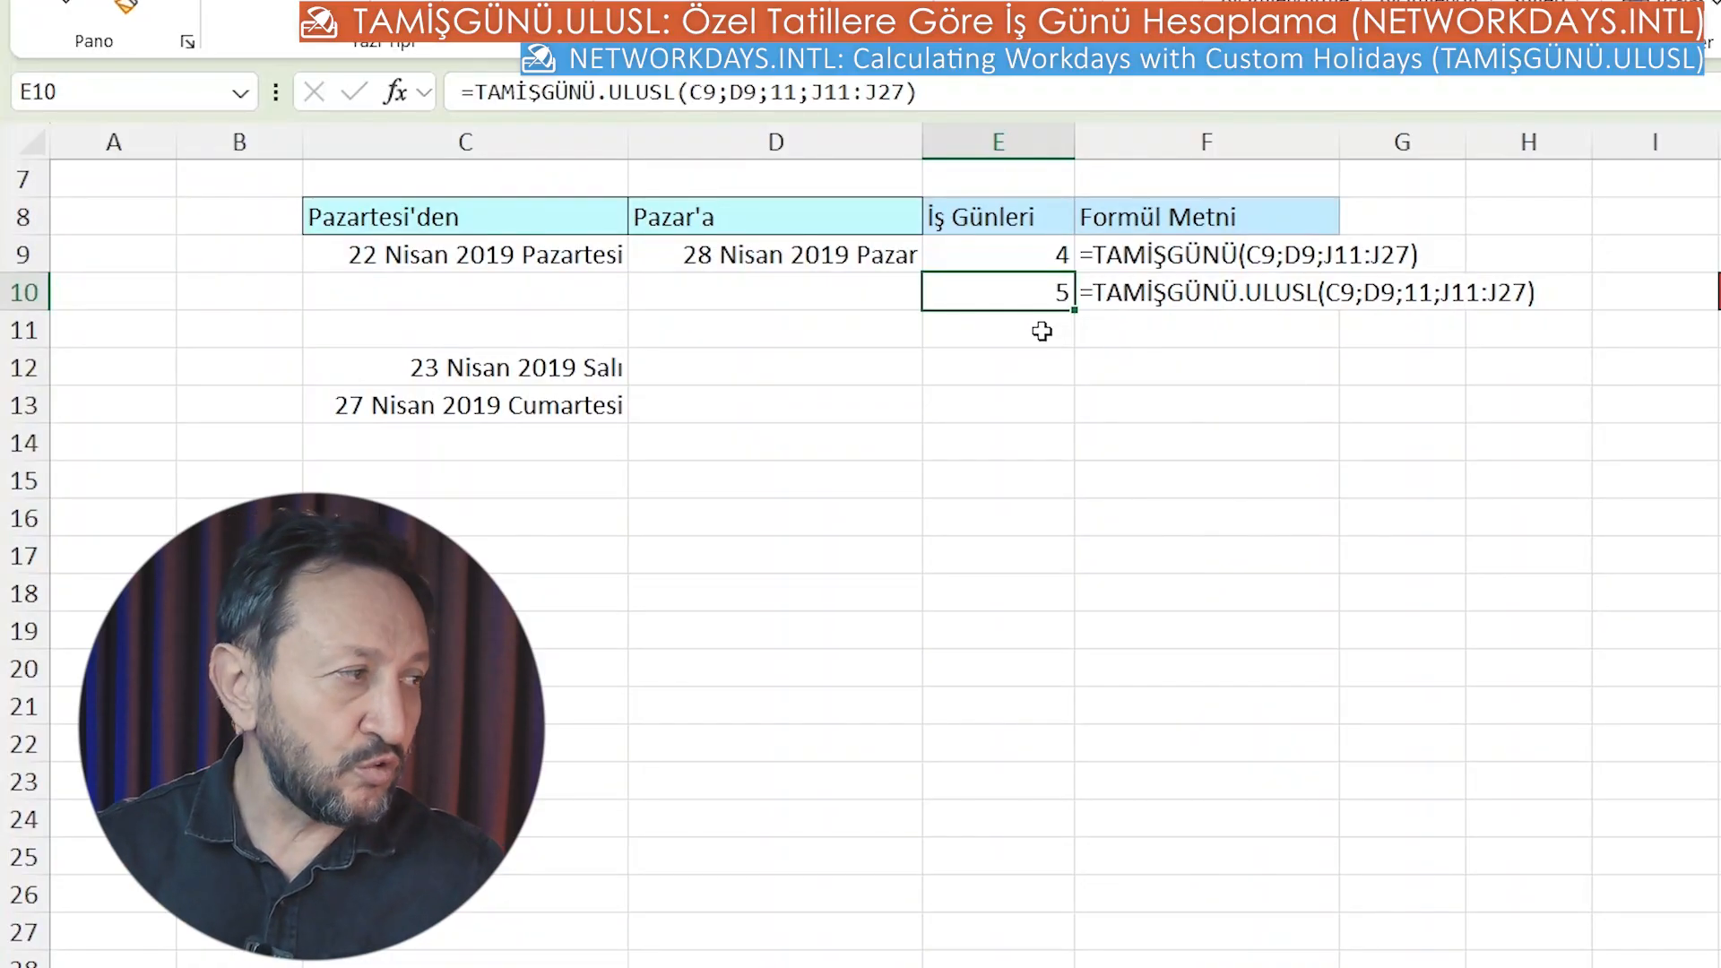
pyautogui.moveTo(418, 260); pyautogui.dragTo(794, 254)
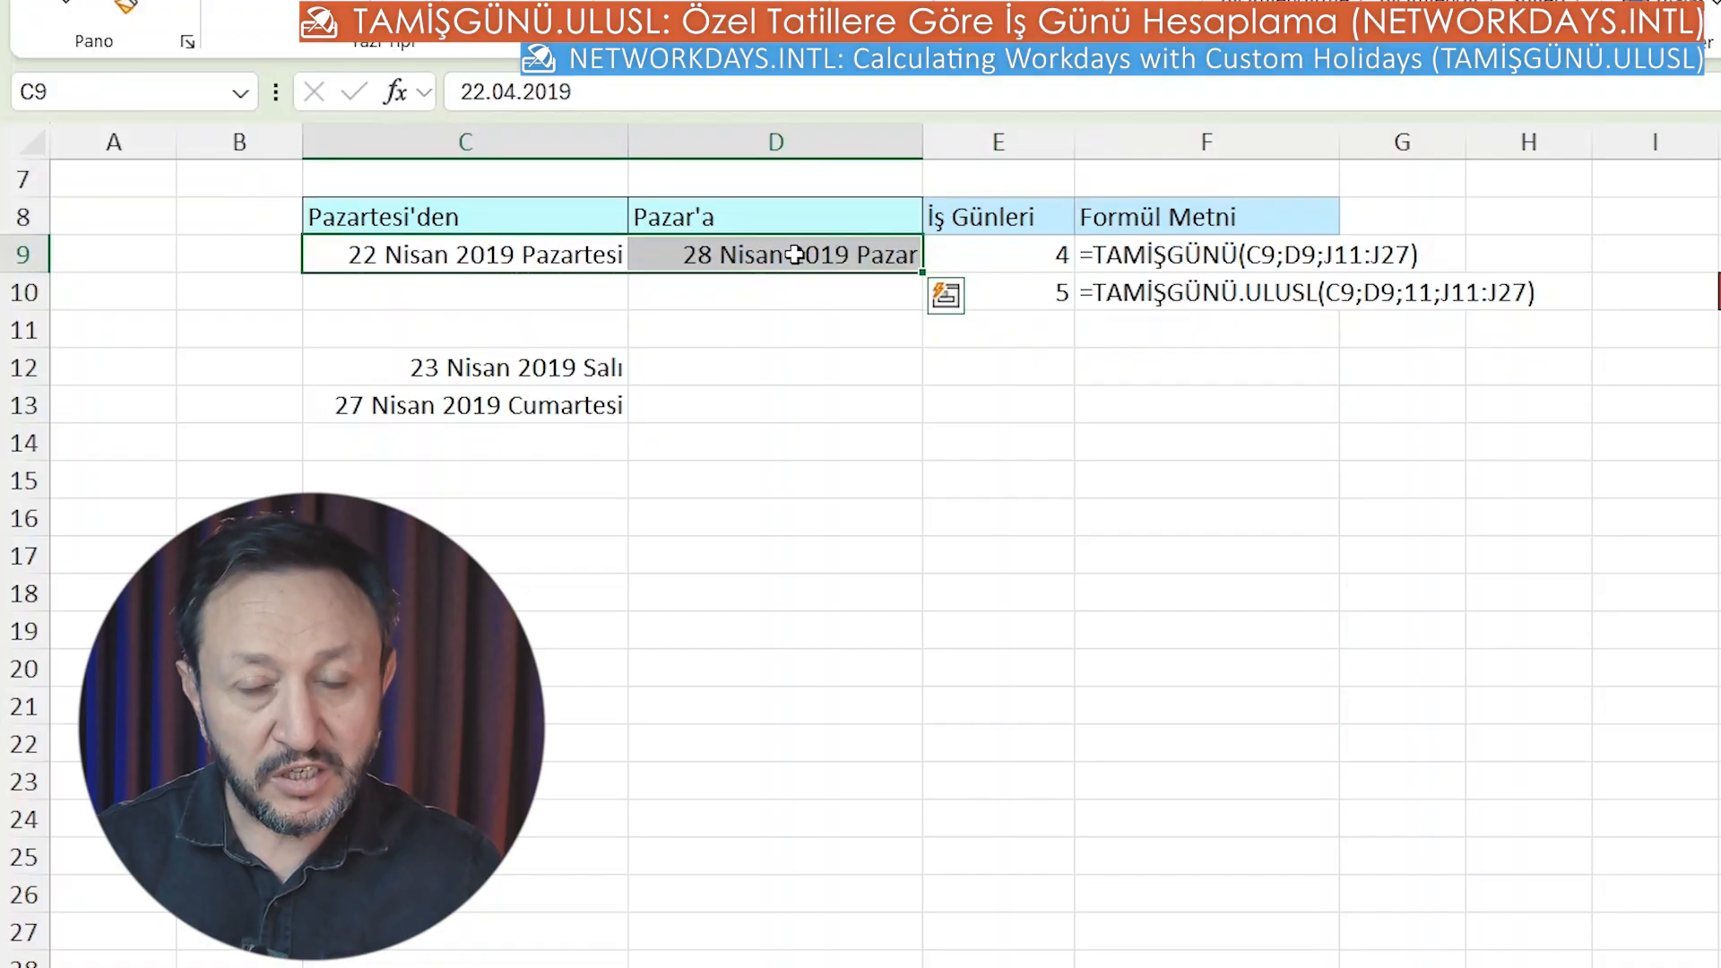
pyautogui.click(1089, 292)
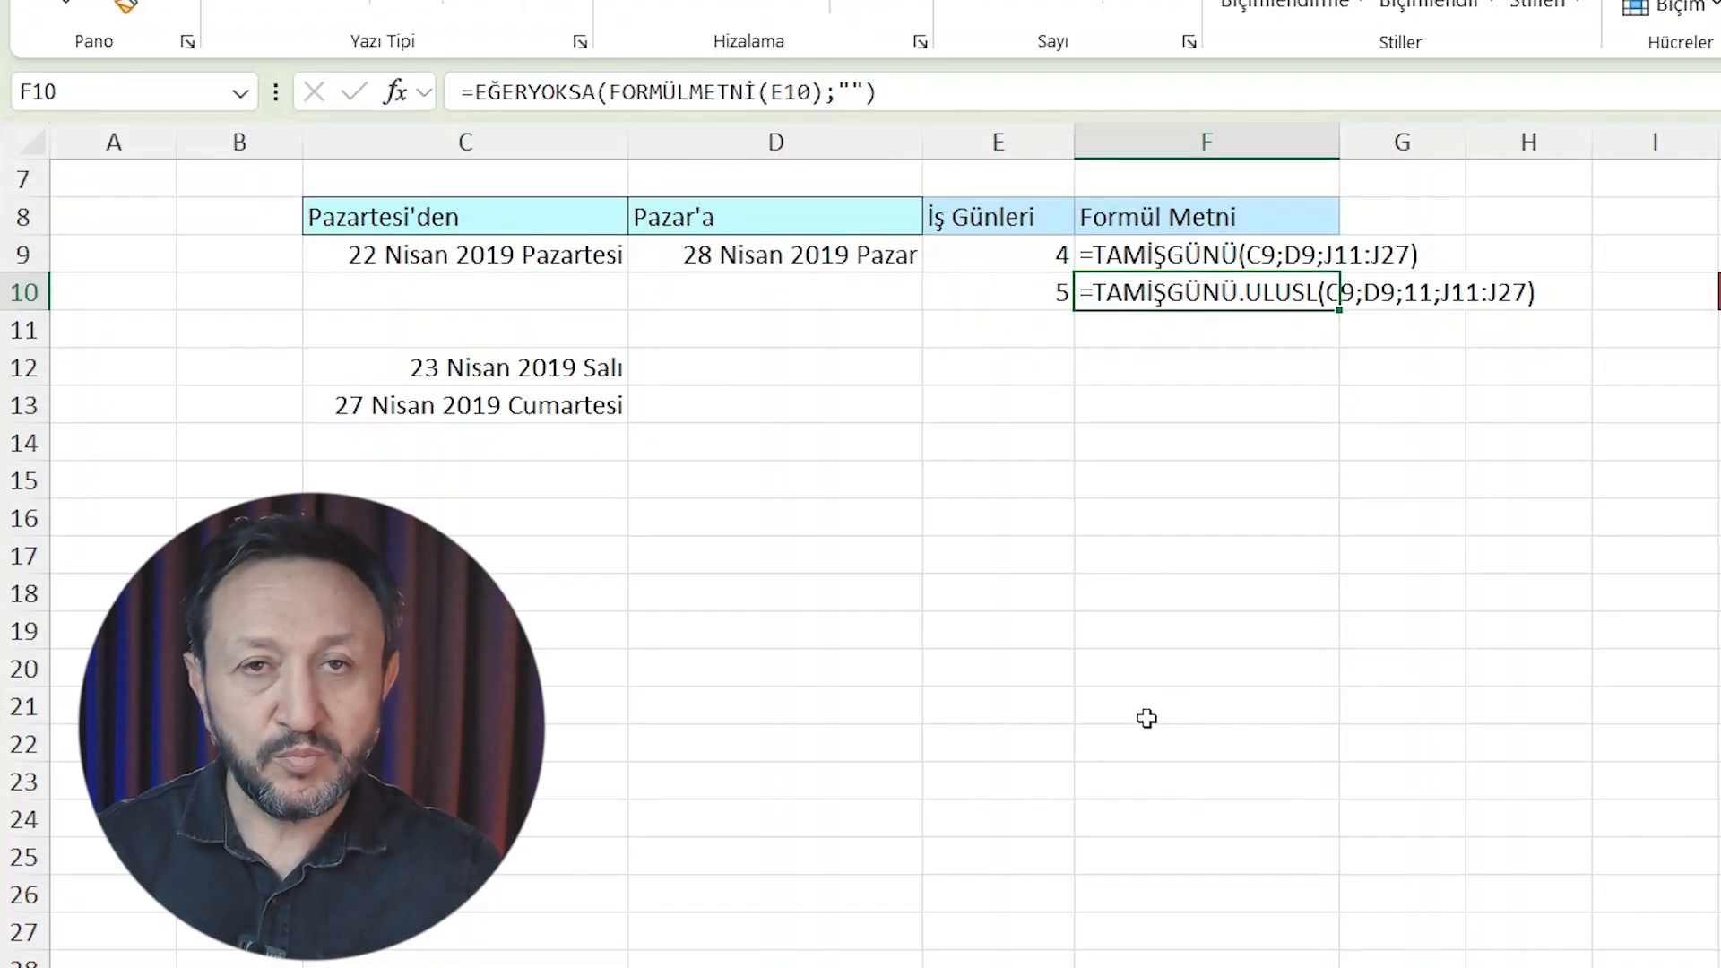
pyautogui.scroll(-4, 1210, 717)
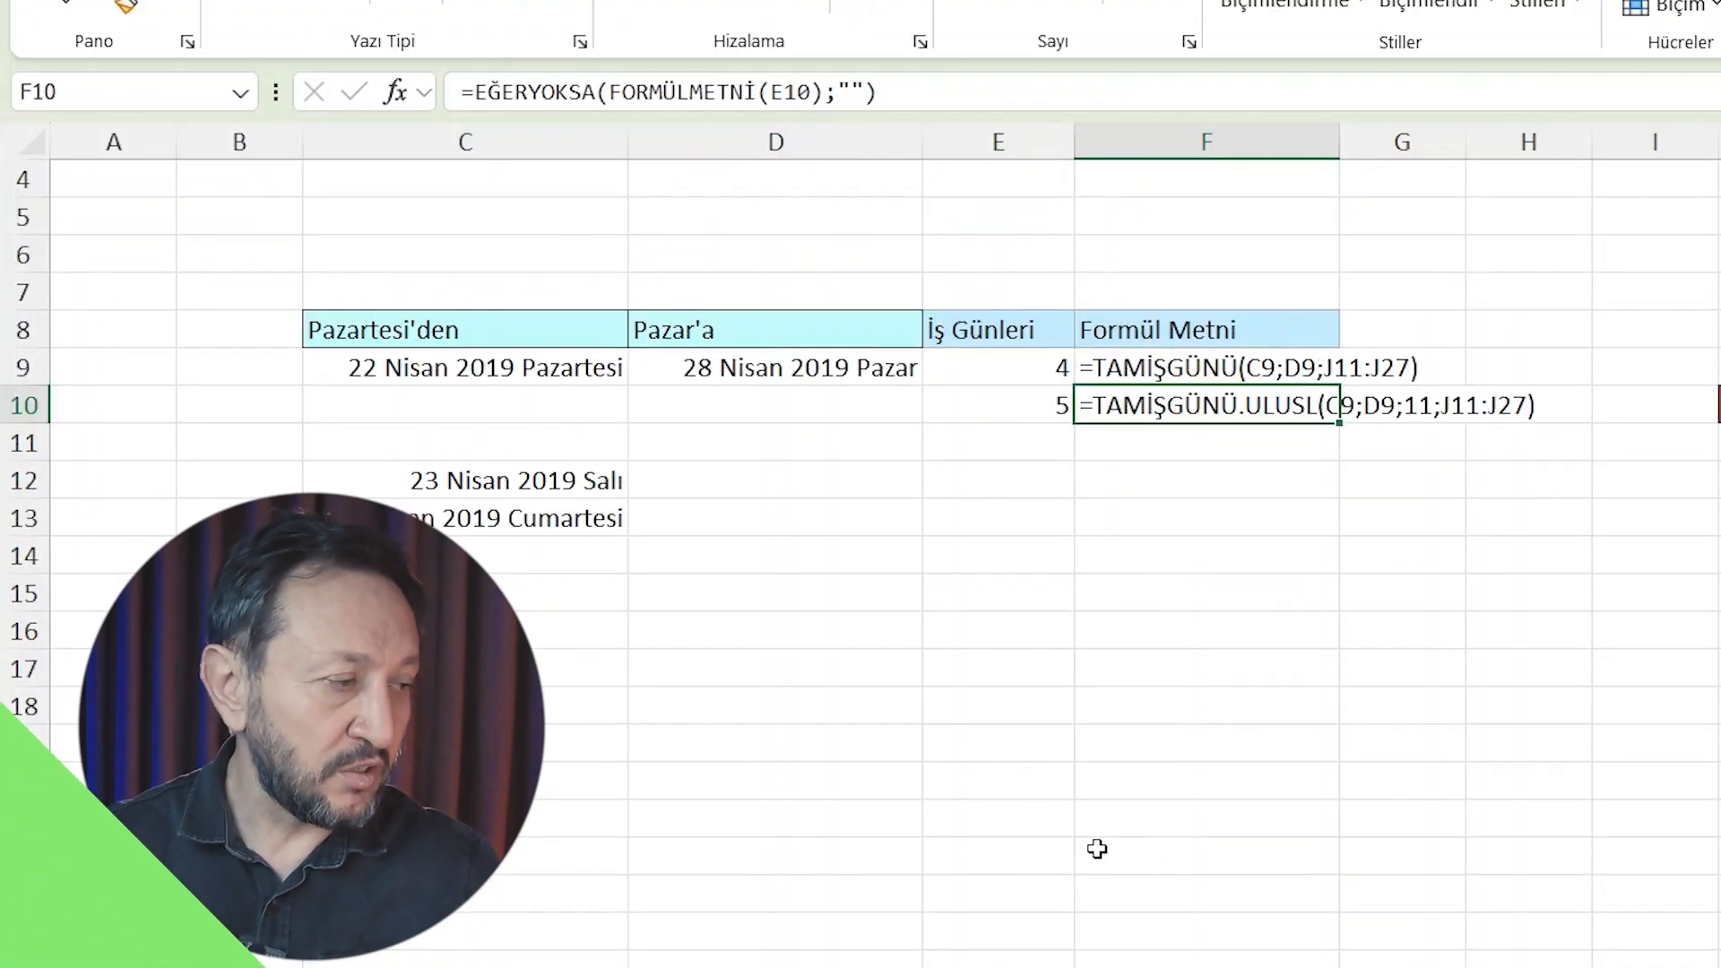